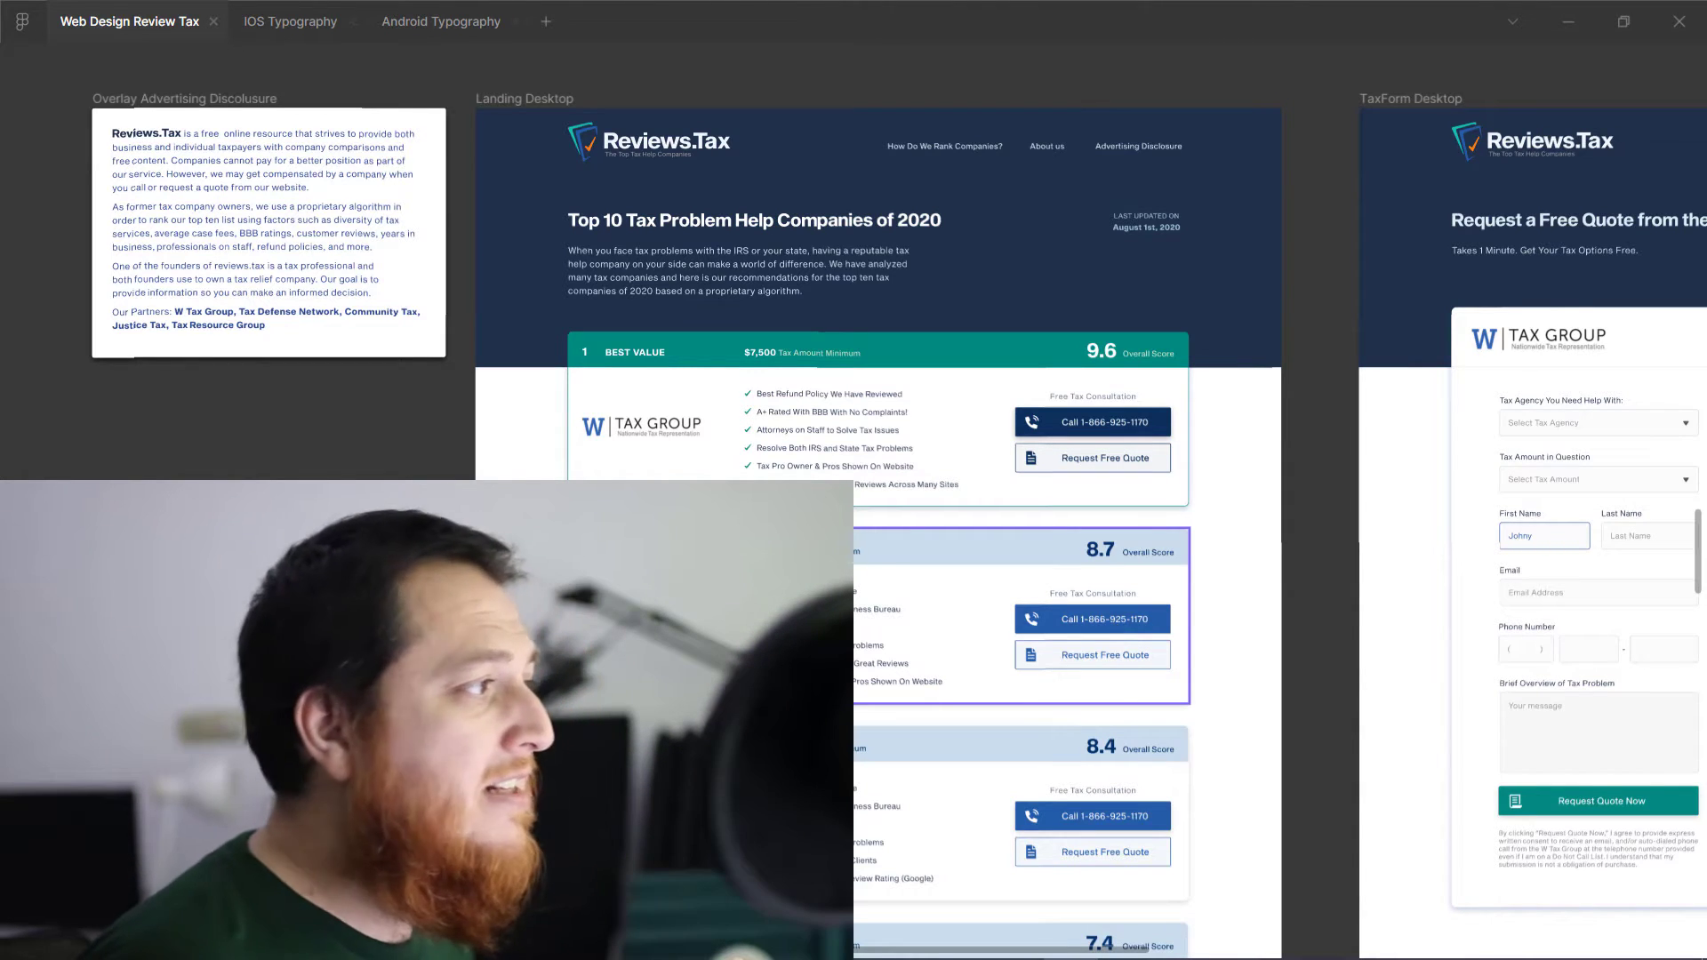
Step: On Landing Desktop, select the Top 10 heading and intro paragraph and inspect the Paragraph/Desktop style
{"action": "key", "text": "ctrl+equal"}
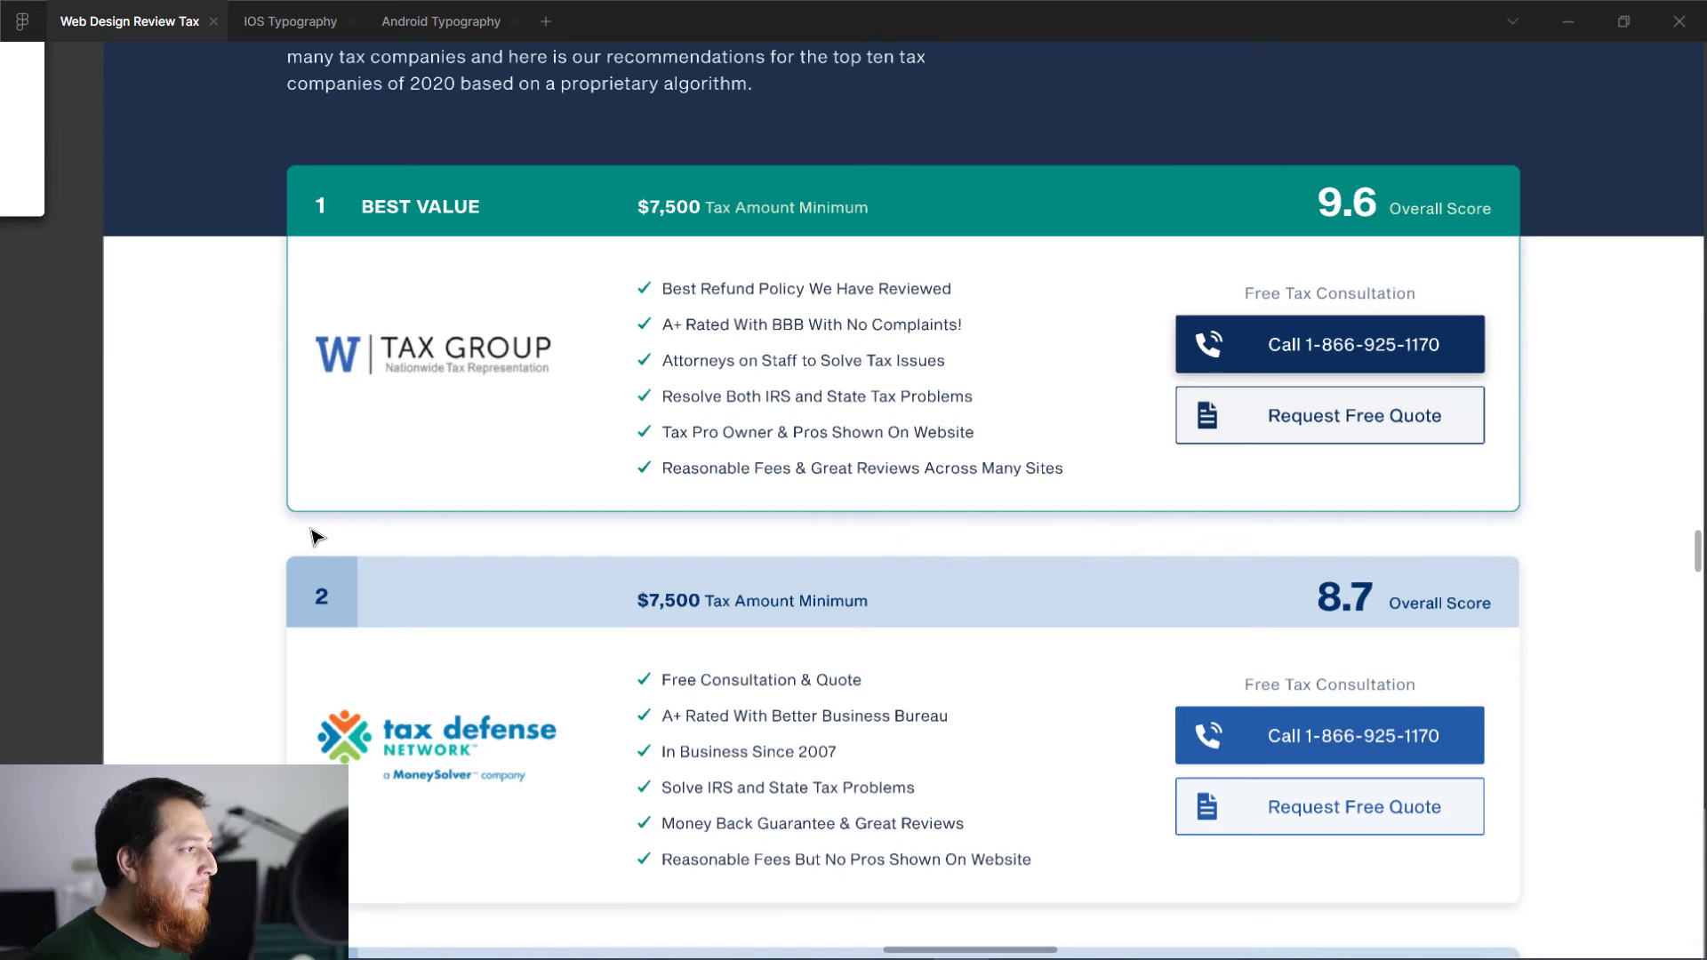
{"action": "left_click_drag", "start_coordinate": [633, 450], "coordinate": [670, 784]}
{"action": "left_click", "coordinate": [626, 370]}
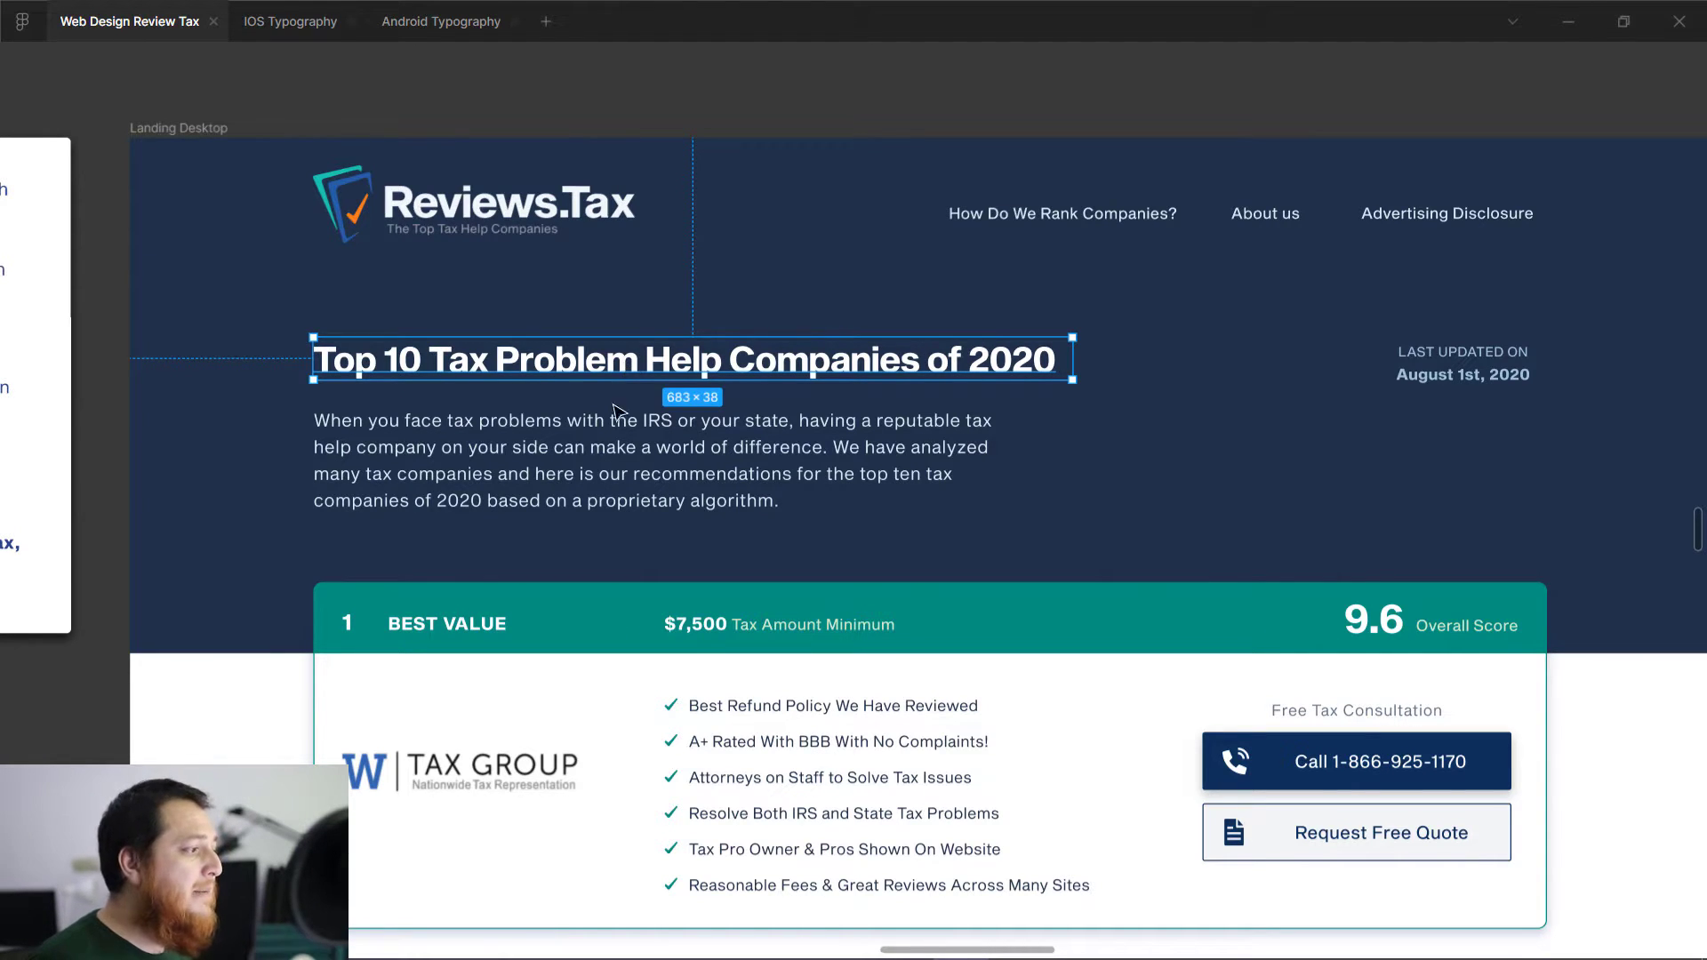
{"action": "left_click", "coordinate": [604, 458]}
{"action": "key", "text": "ctrl+minus"}
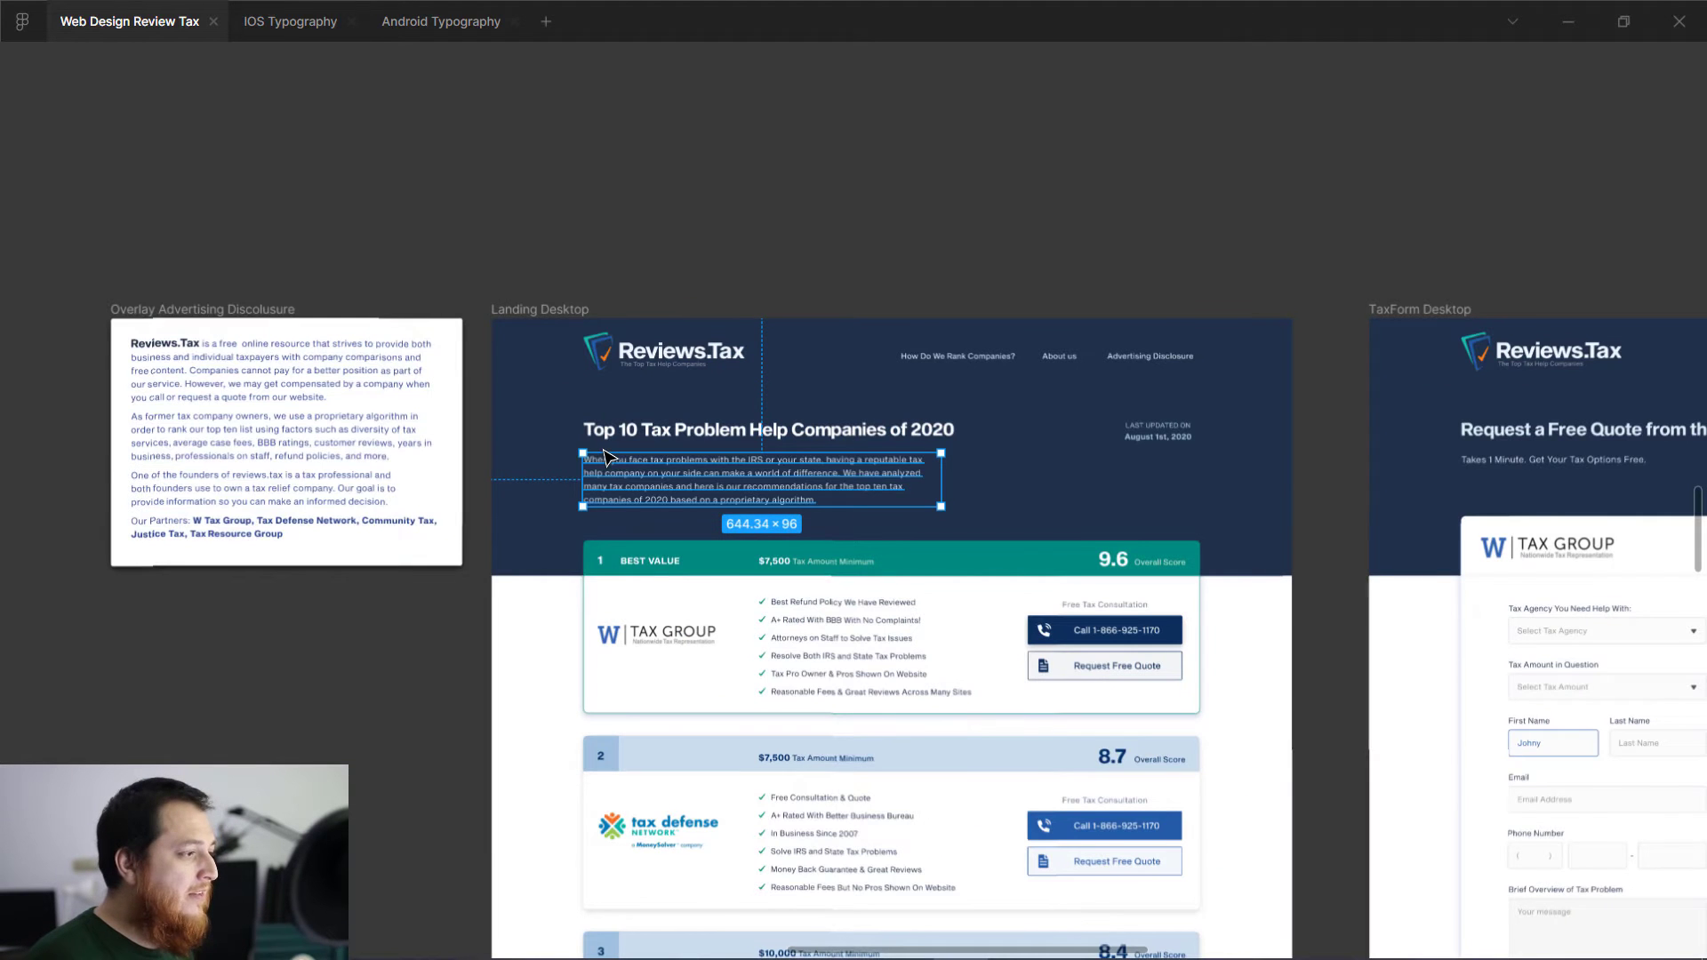
{"action": "key", "text": "ctrl+backslash"}
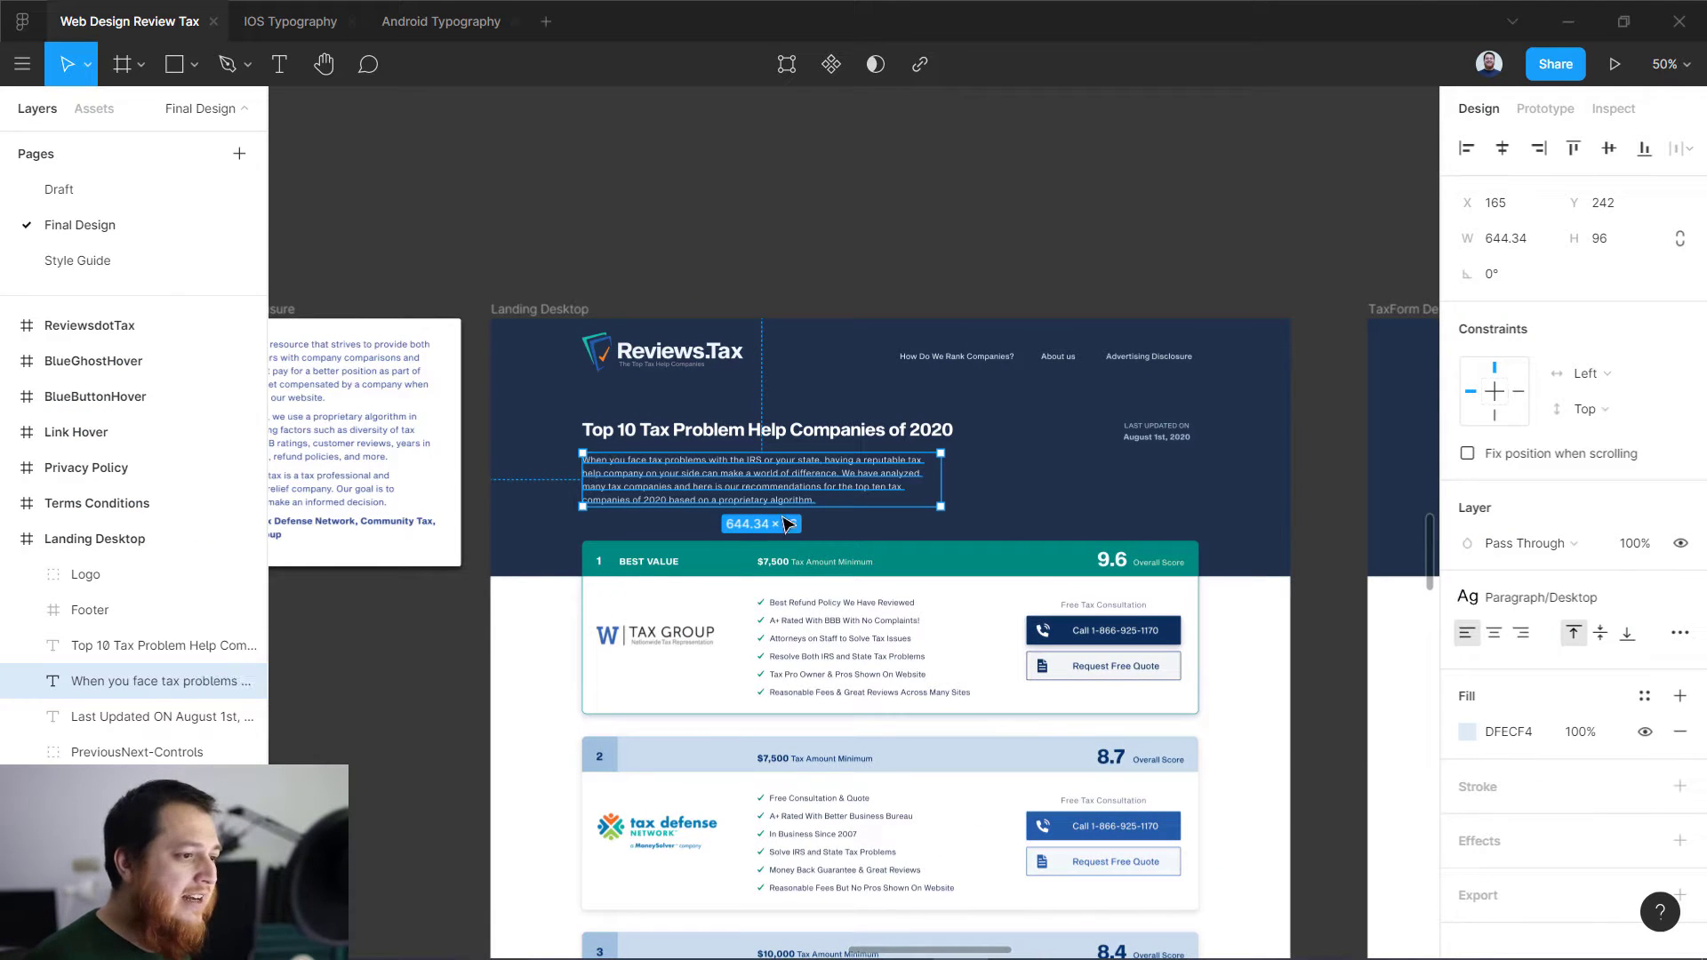
{"action": "left_click", "coordinate": [1648, 597]}
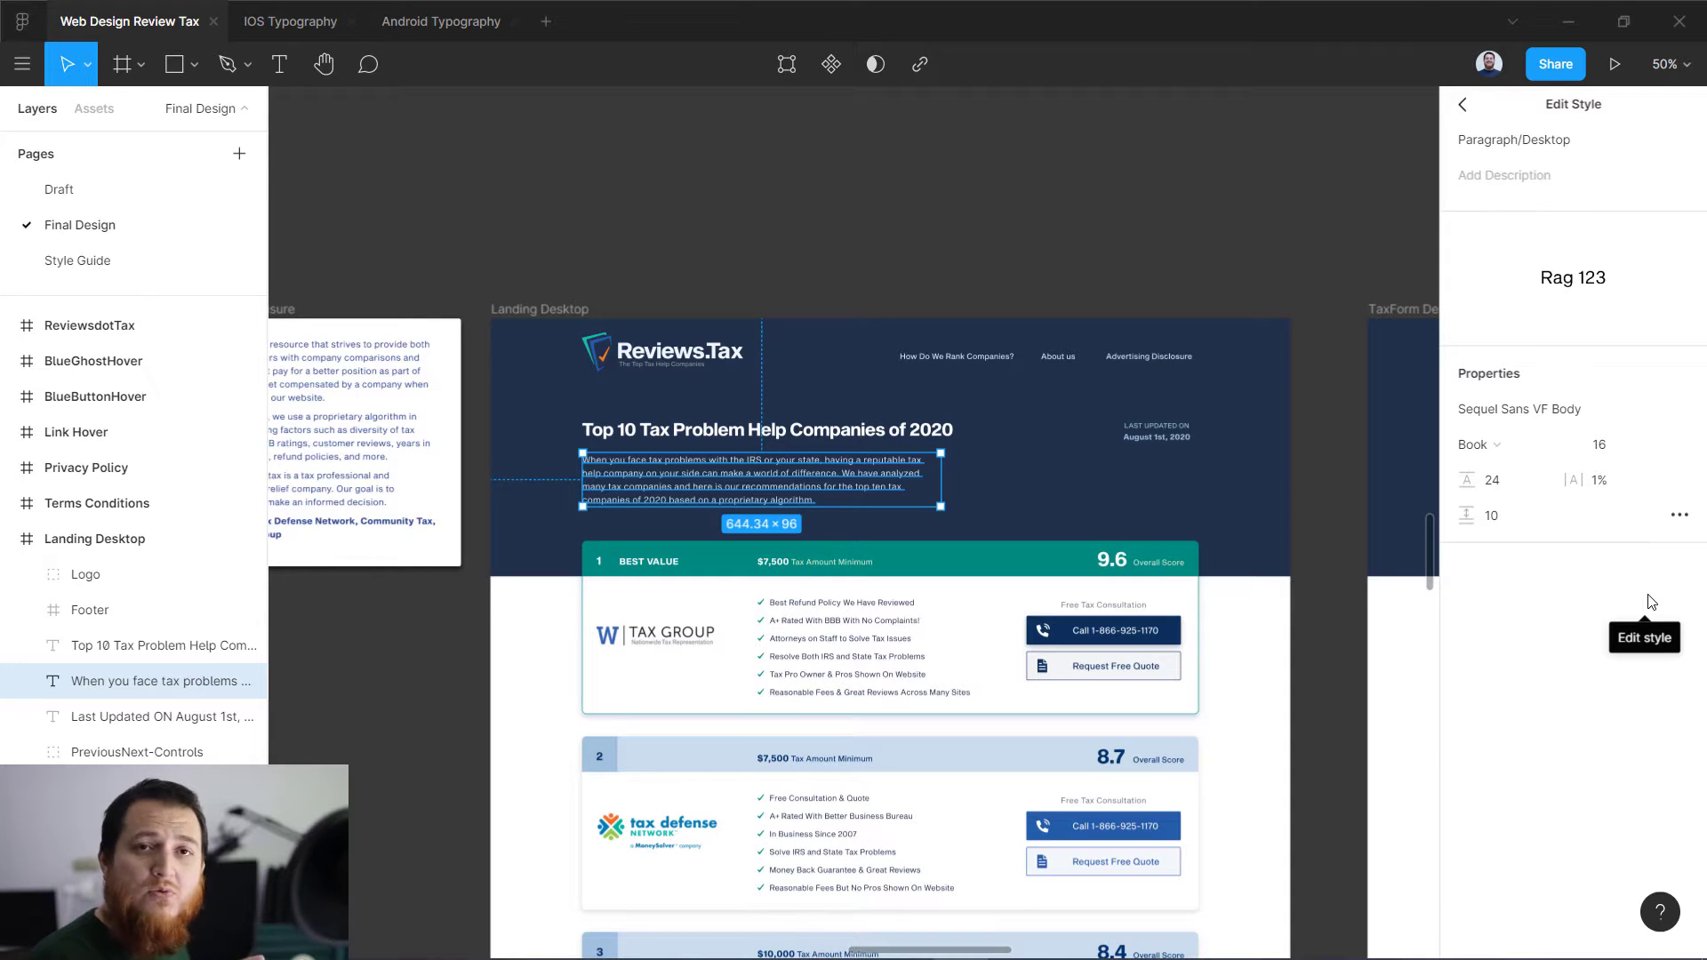
{"action": "left_click", "coordinate": [1041, 221]}
Step: Pan across to the TabletLanding frame and view it at 100%
{"action": "left_click_drag", "start_coordinate": [481, 520], "coordinate": [1009, 551]}
{"action": "left_click_drag", "start_coordinate": [625, 624], "coordinate": [1247, 542]}
{"action": "left_click_drag", "start_coordinate": [882, 572], "coordinate": [1015, 776]}
{"action": "key", "text": "shift+0"}
{"action": "left_click", "coordinate": [1022, 426]}
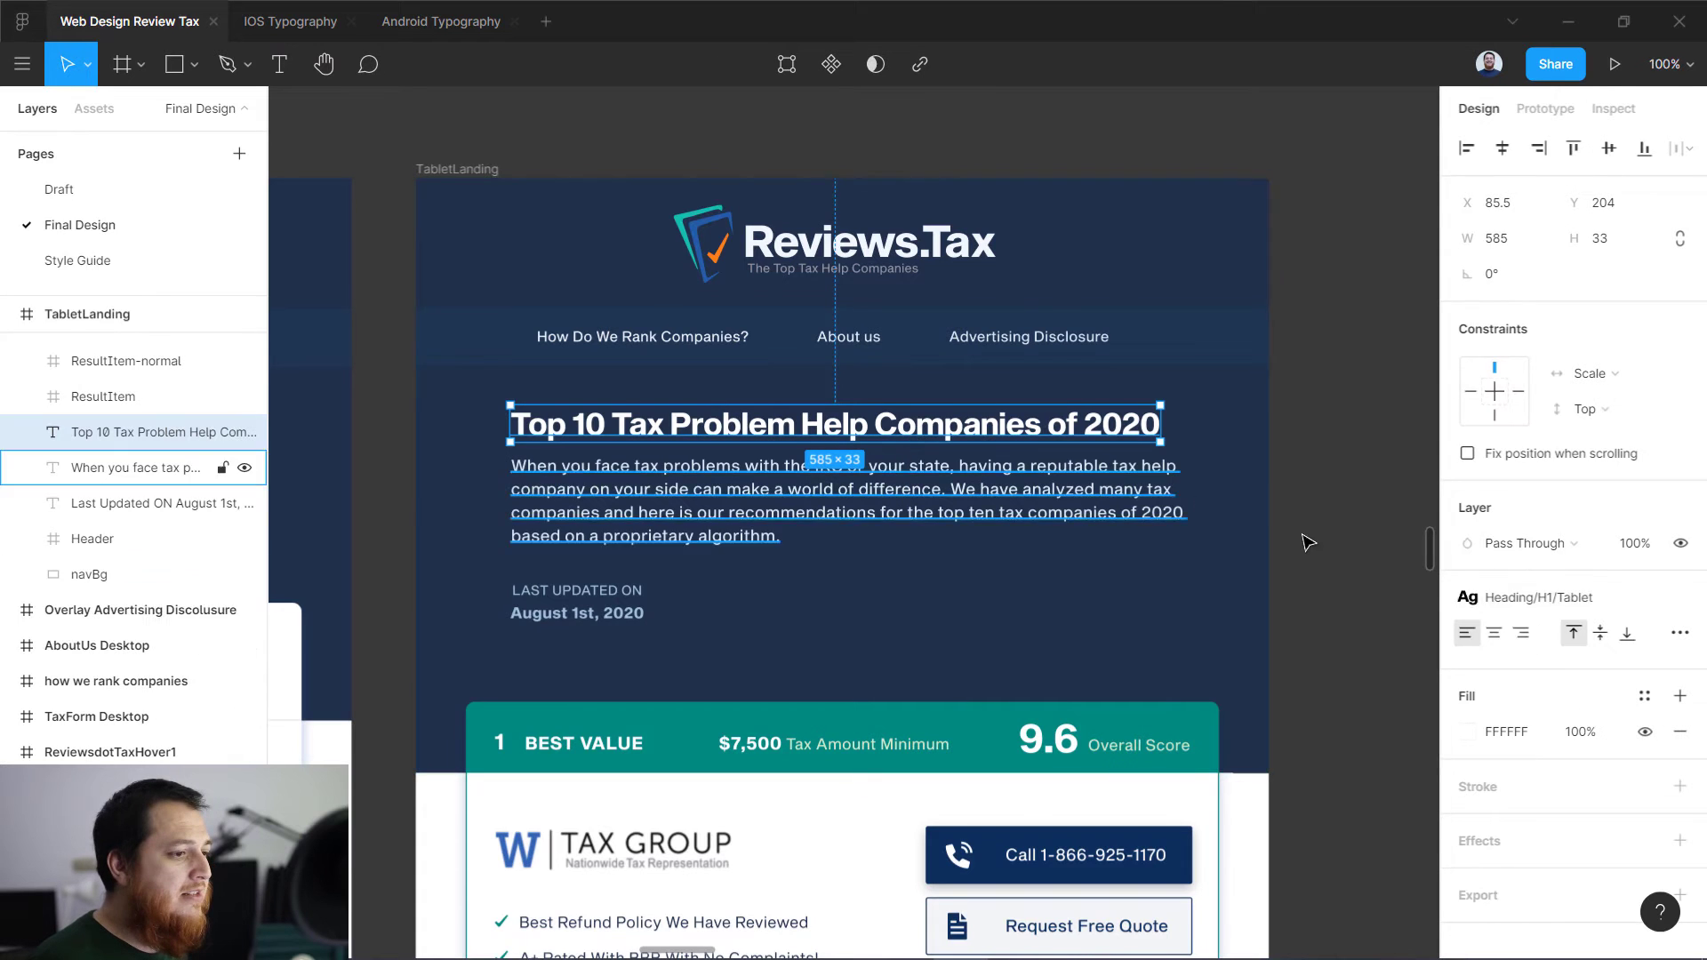
{"action": "left_click", "coordinate": [1644, 597]}
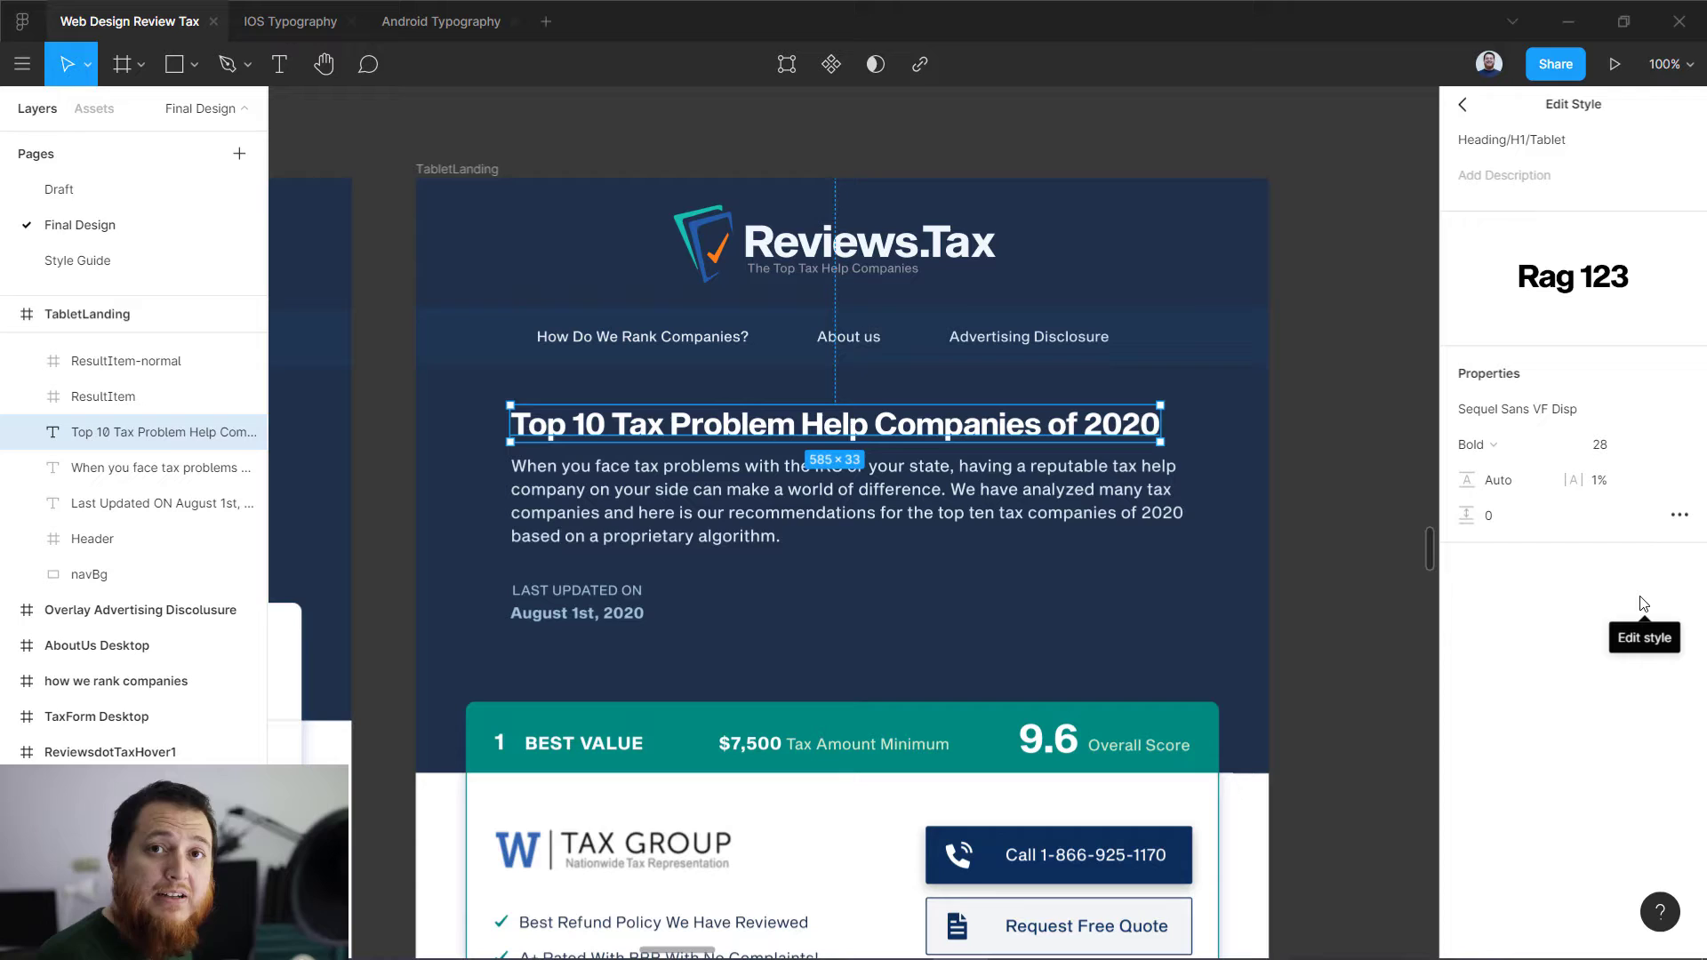
{"action": "left_click", "coordinate": [1606, 451]}
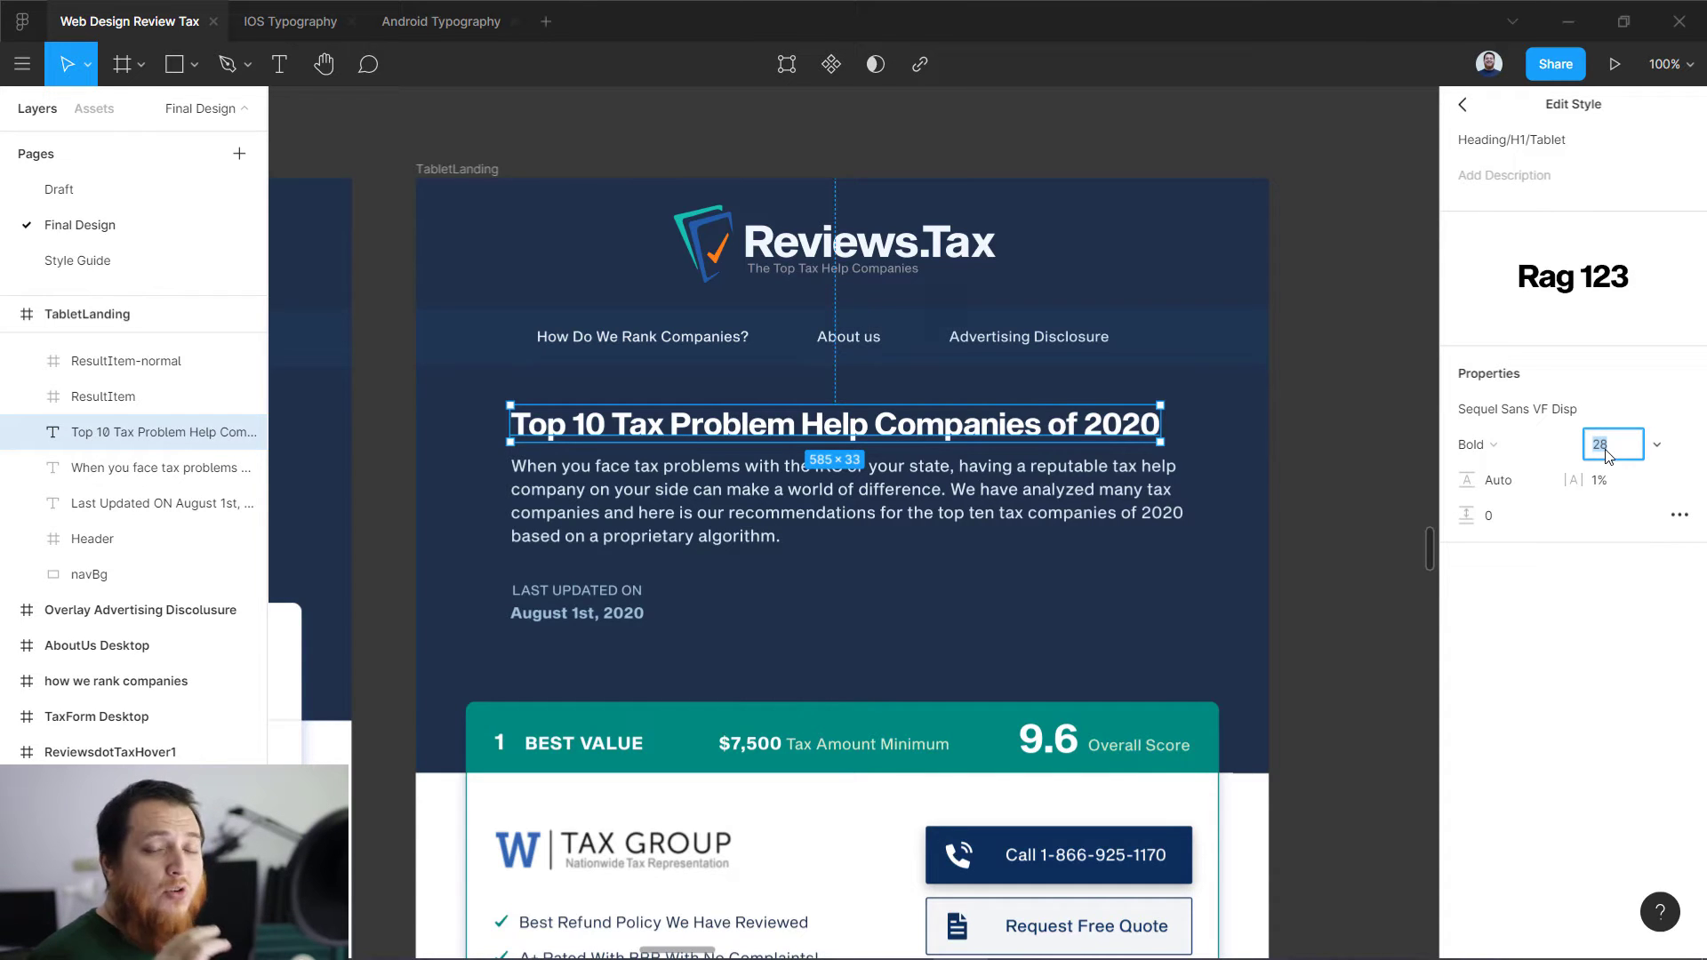
{"action": "key", "text": "Escape"}
{"action": "key", "text": "Tab"}
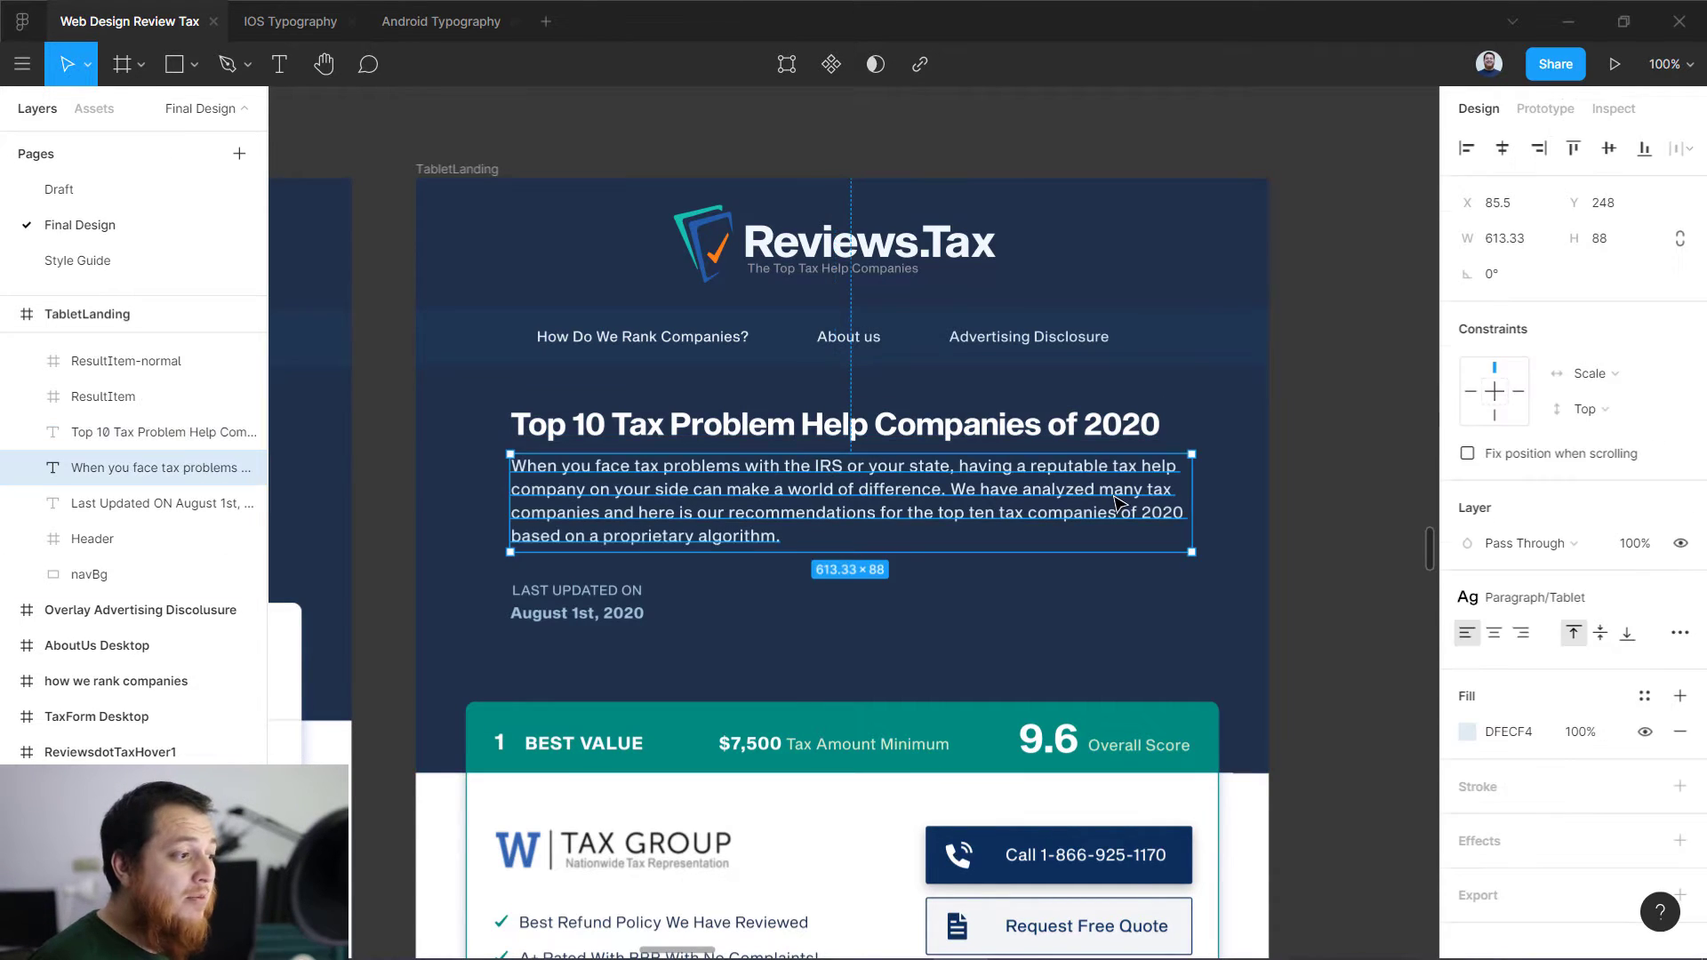
{"action": "left_click", "coordinate": [1646, 597]}
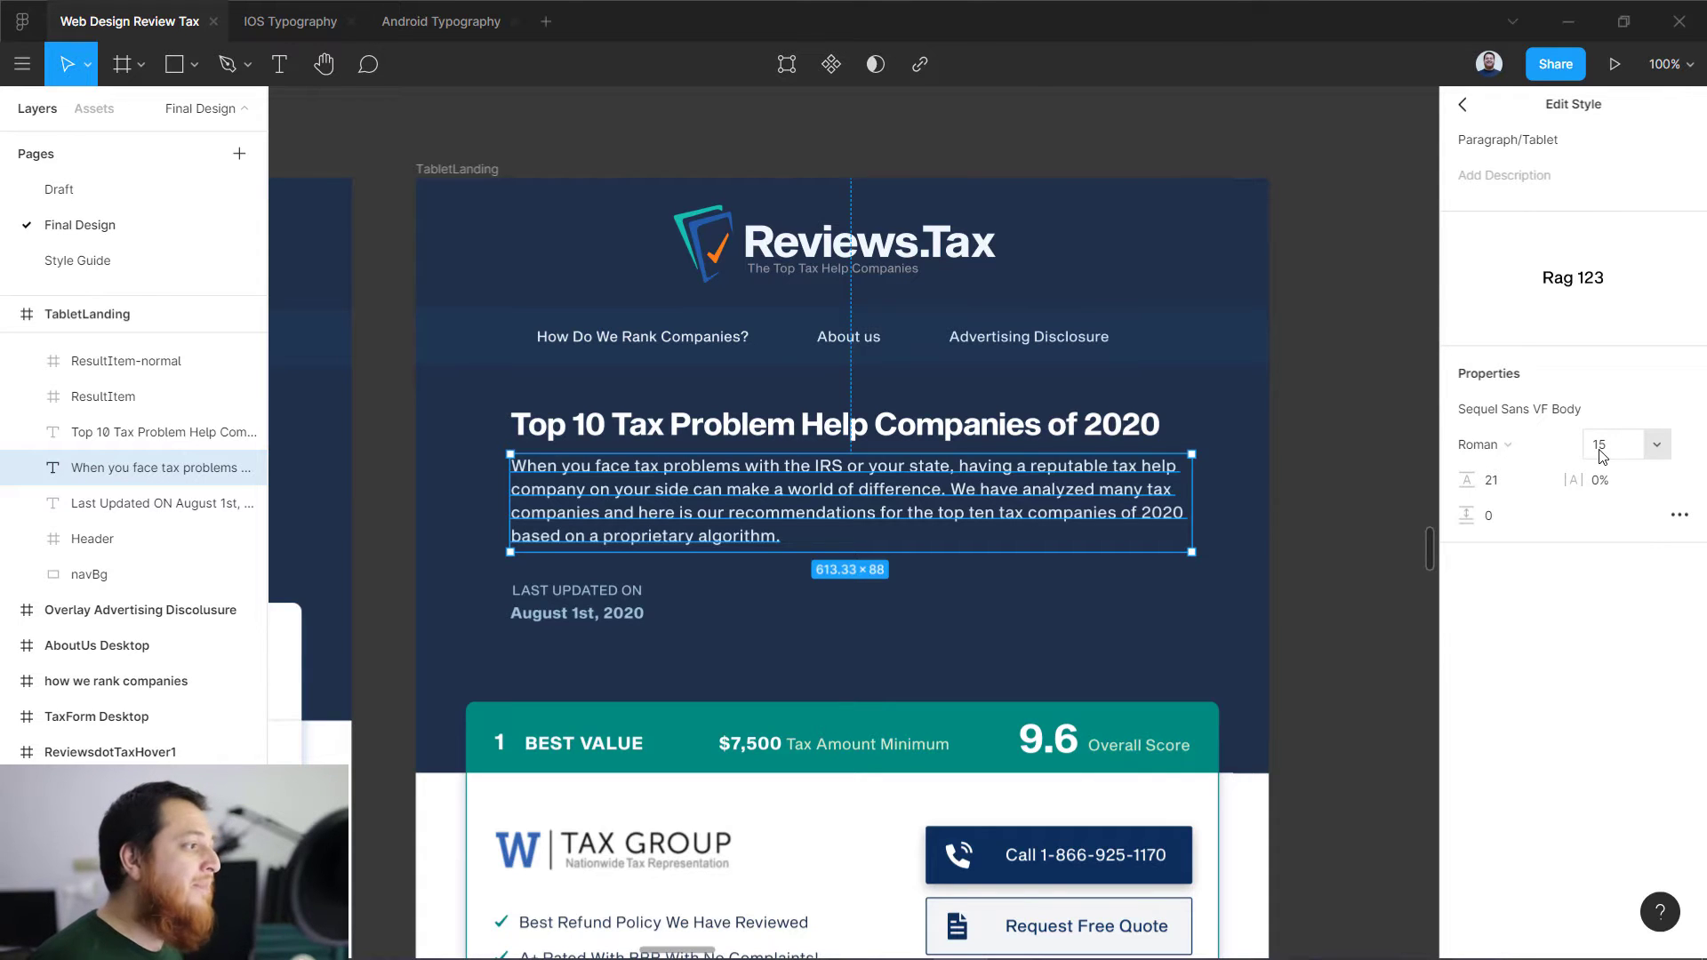
Step: Pan over to the mobile landing frames and inspect the heading's Heading/H1/Mobile style
{"action": "left_click", "coordinate": [403, 561]}
{"action": "left_click_drag", "start_coordinate": [506, 539], "coordinate": [524, 531]}
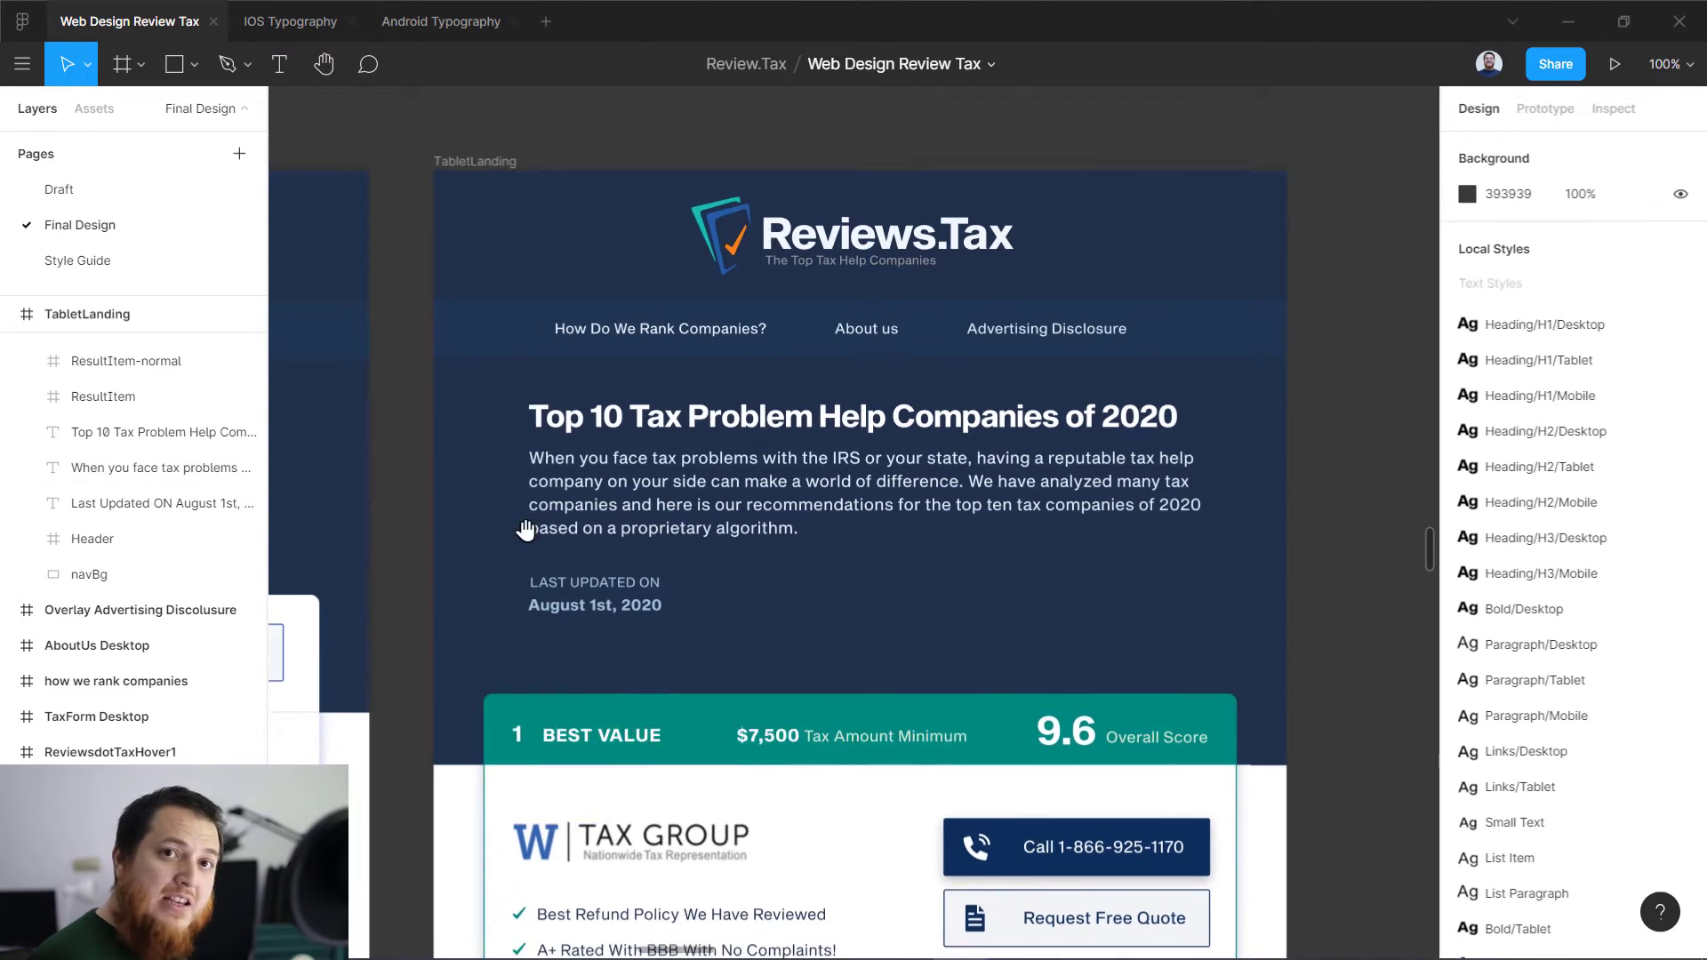
{"action": "scroll", "coordinate": [525, 530], "scroll_direction": "left", "scroll_amount": 20}
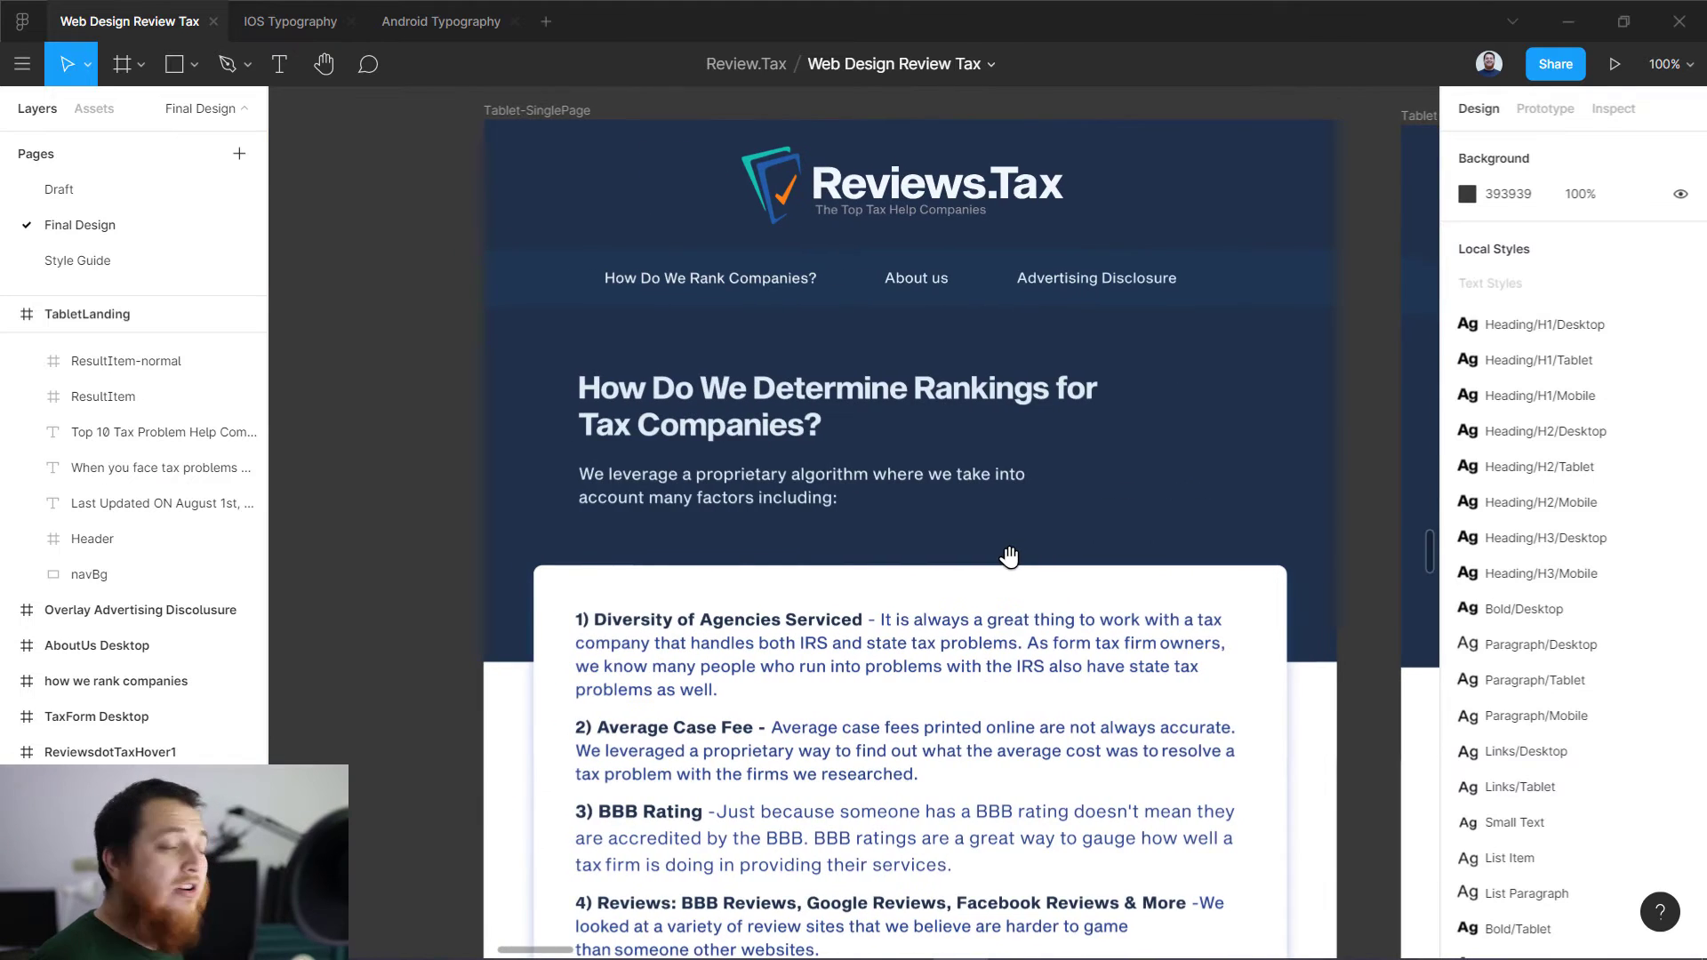
{"action": "scroll", "coordinate": [723, 563], "scroll_direction": "left", "scroll_amount": 15}
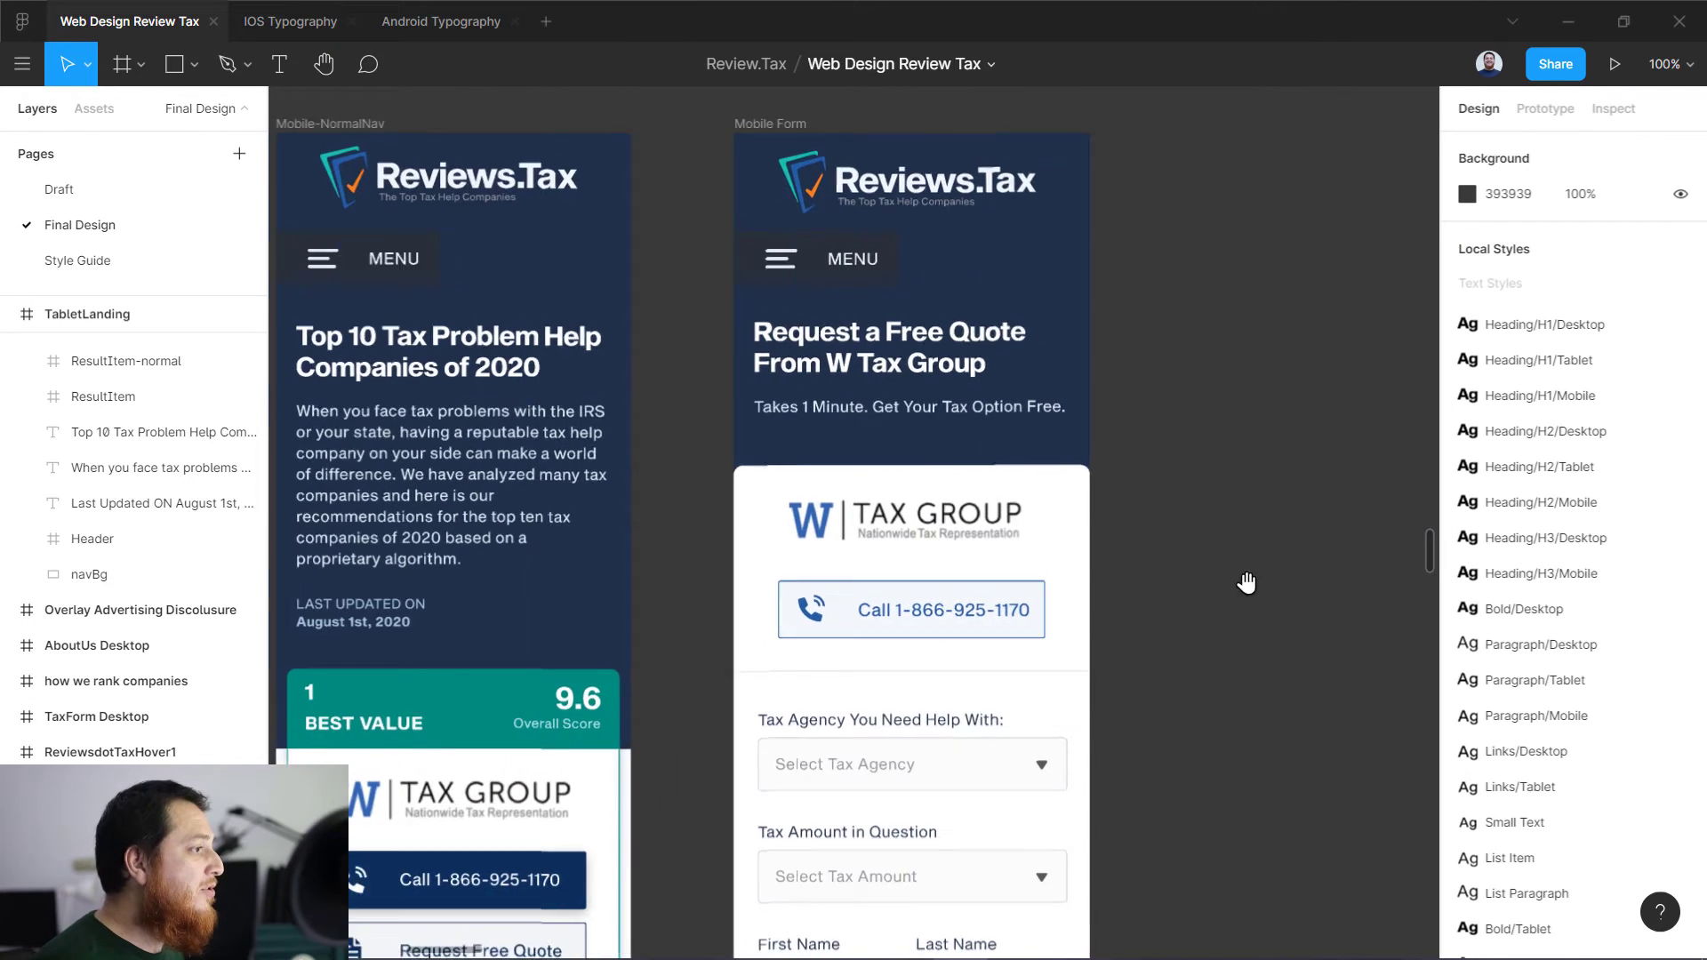
{"action": "scroll", "coordinate": [1248, 583], "scroll_direction": "left", "scroll_amount": 5}
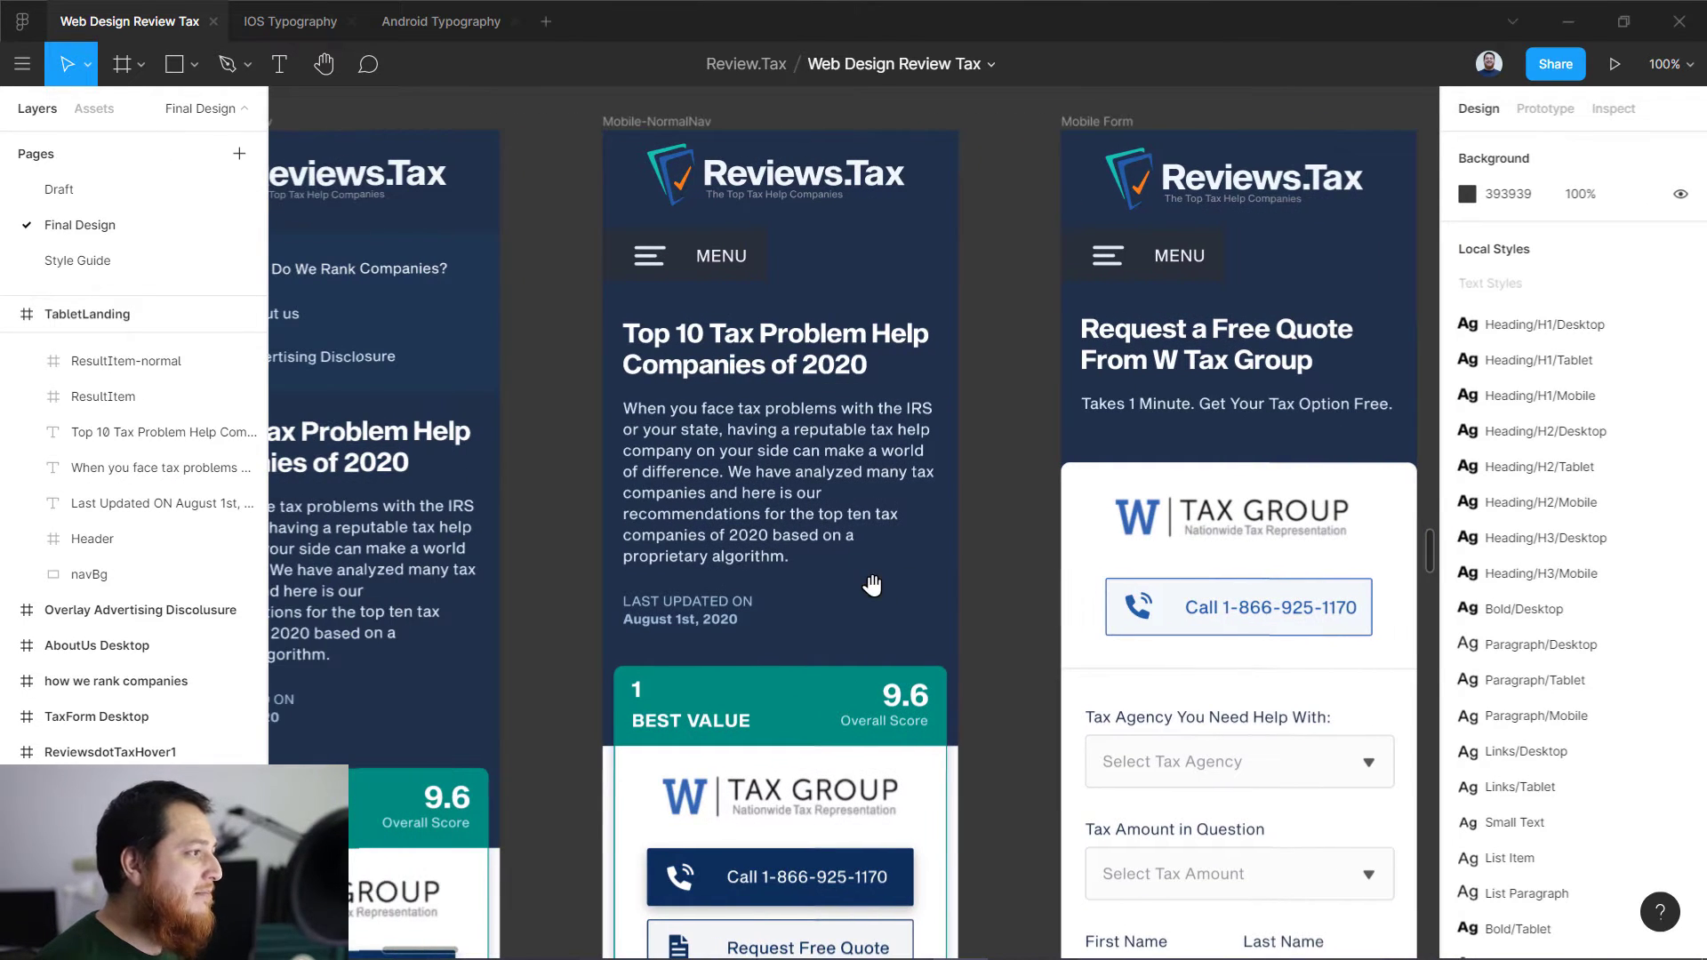
{"action": "scroll", "coordinate": [872, 585], "scroll_direction": "left", "scroll_amount": 4}
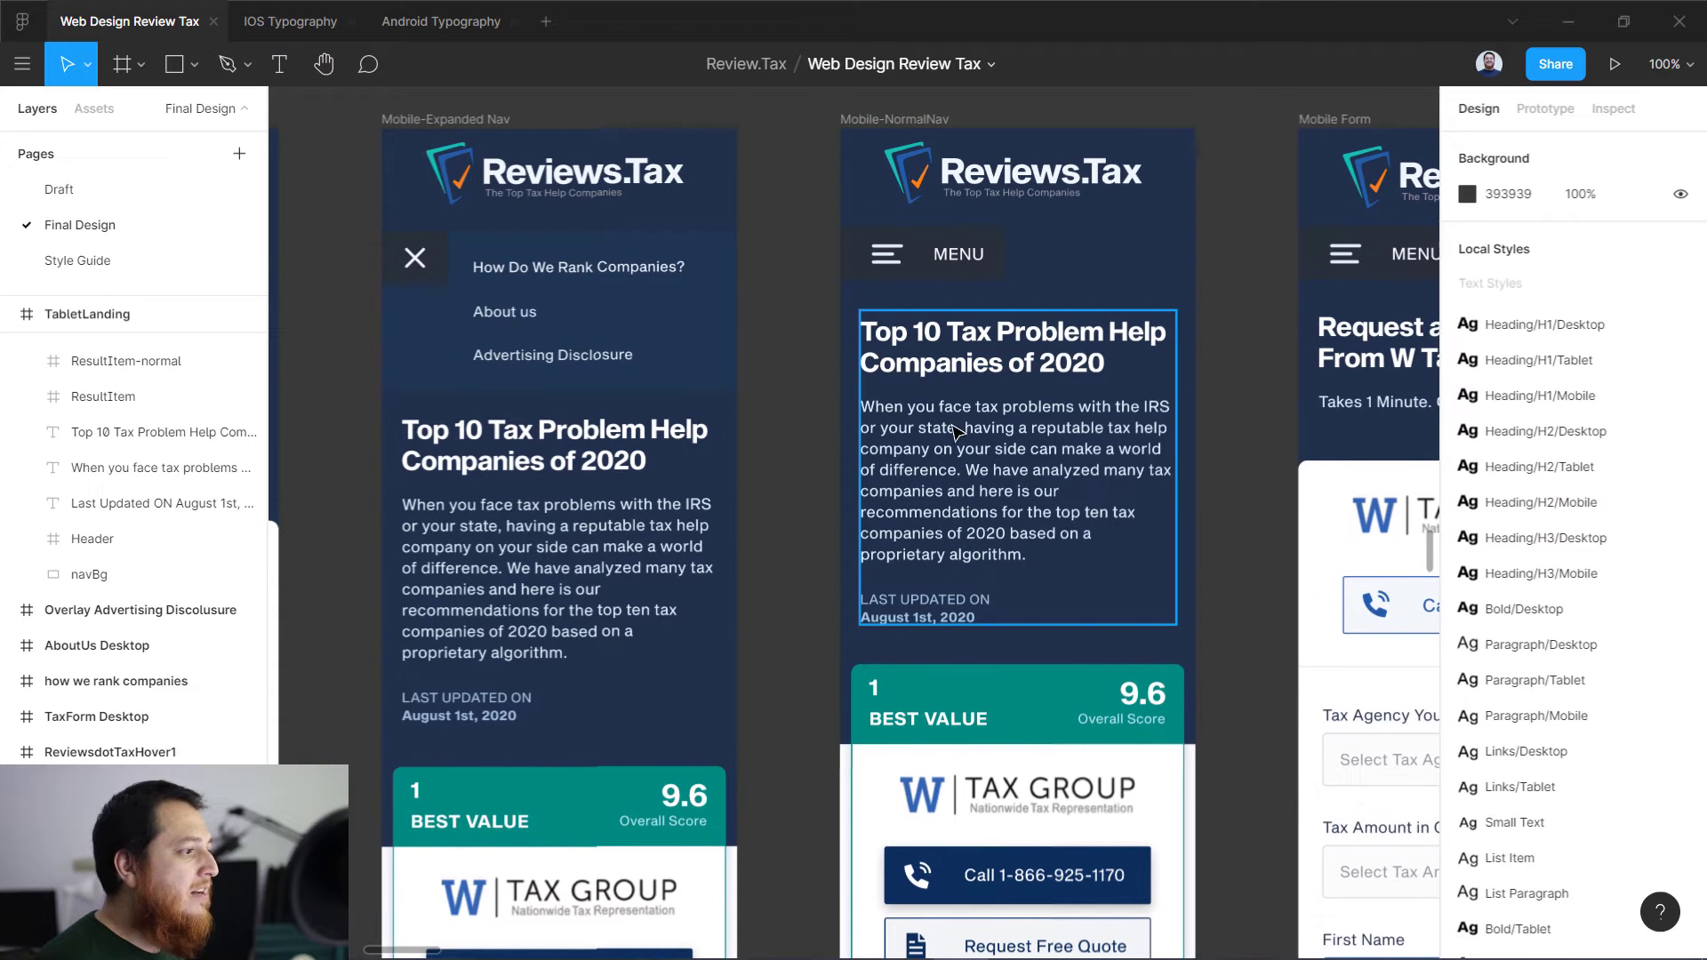
{"action": "double_click", "coordinate": [926, 355]}
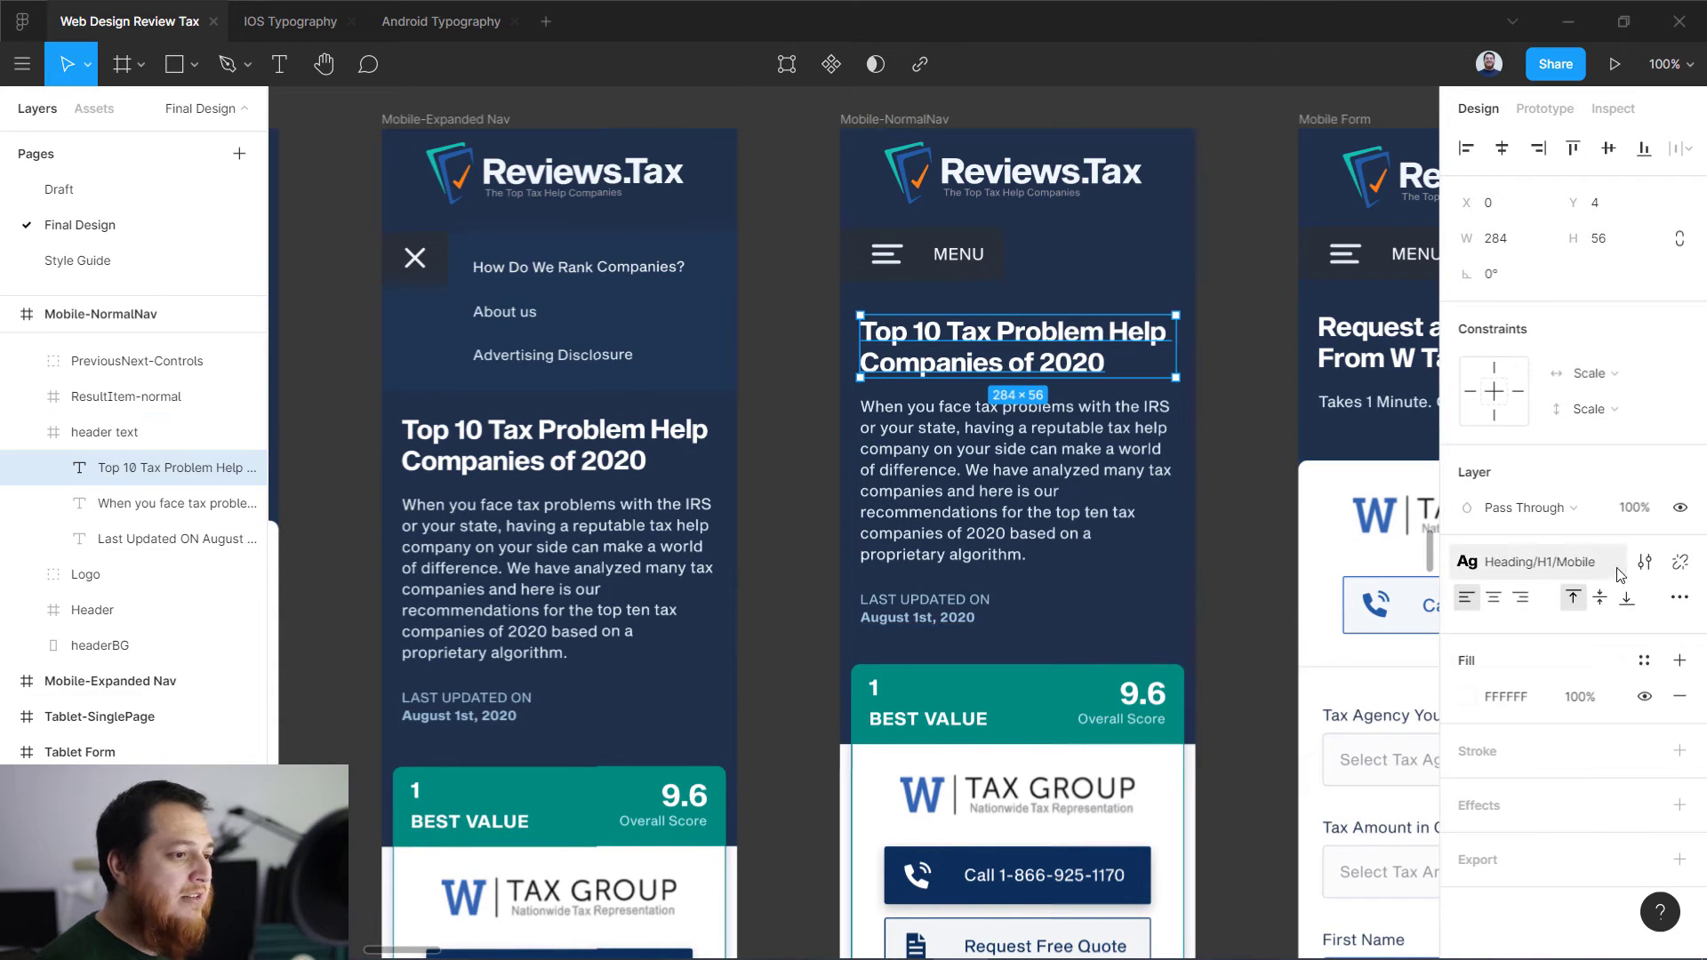
{"action": "left_click", "coordinate": [1642, 563]}
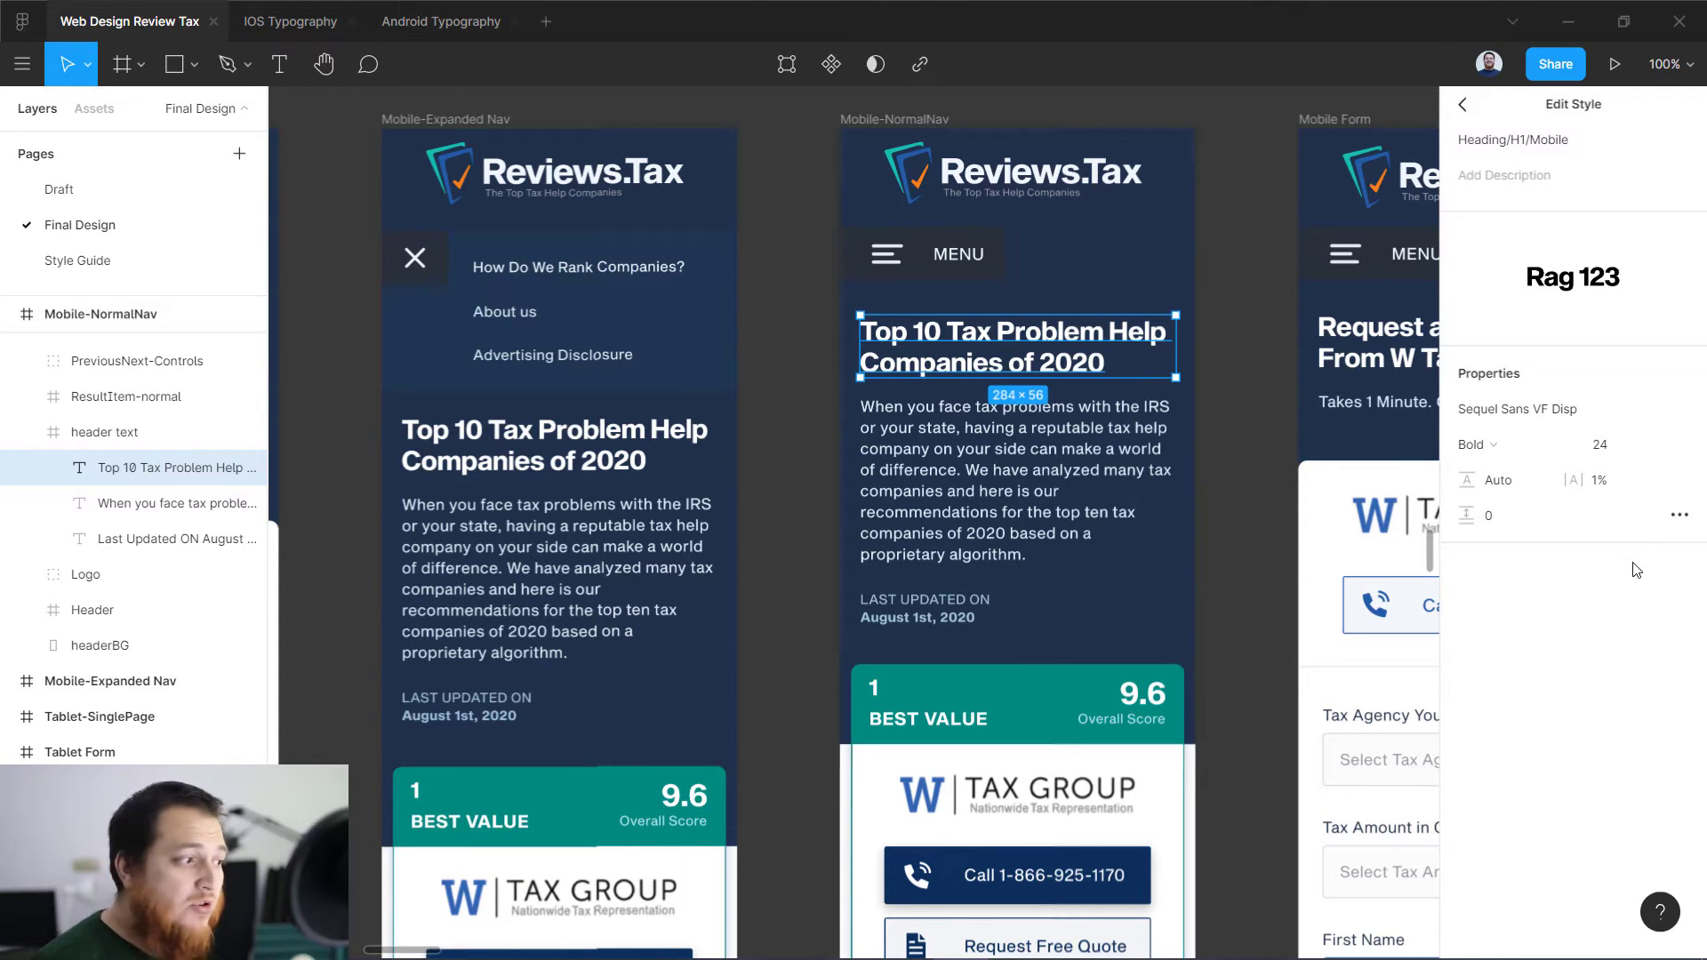
Step: Inspect the mobile paragraph's Paragraph/Mobile style, then close it and deselect the text
{"action": "double_click", "coordinate": [1090, 505]}
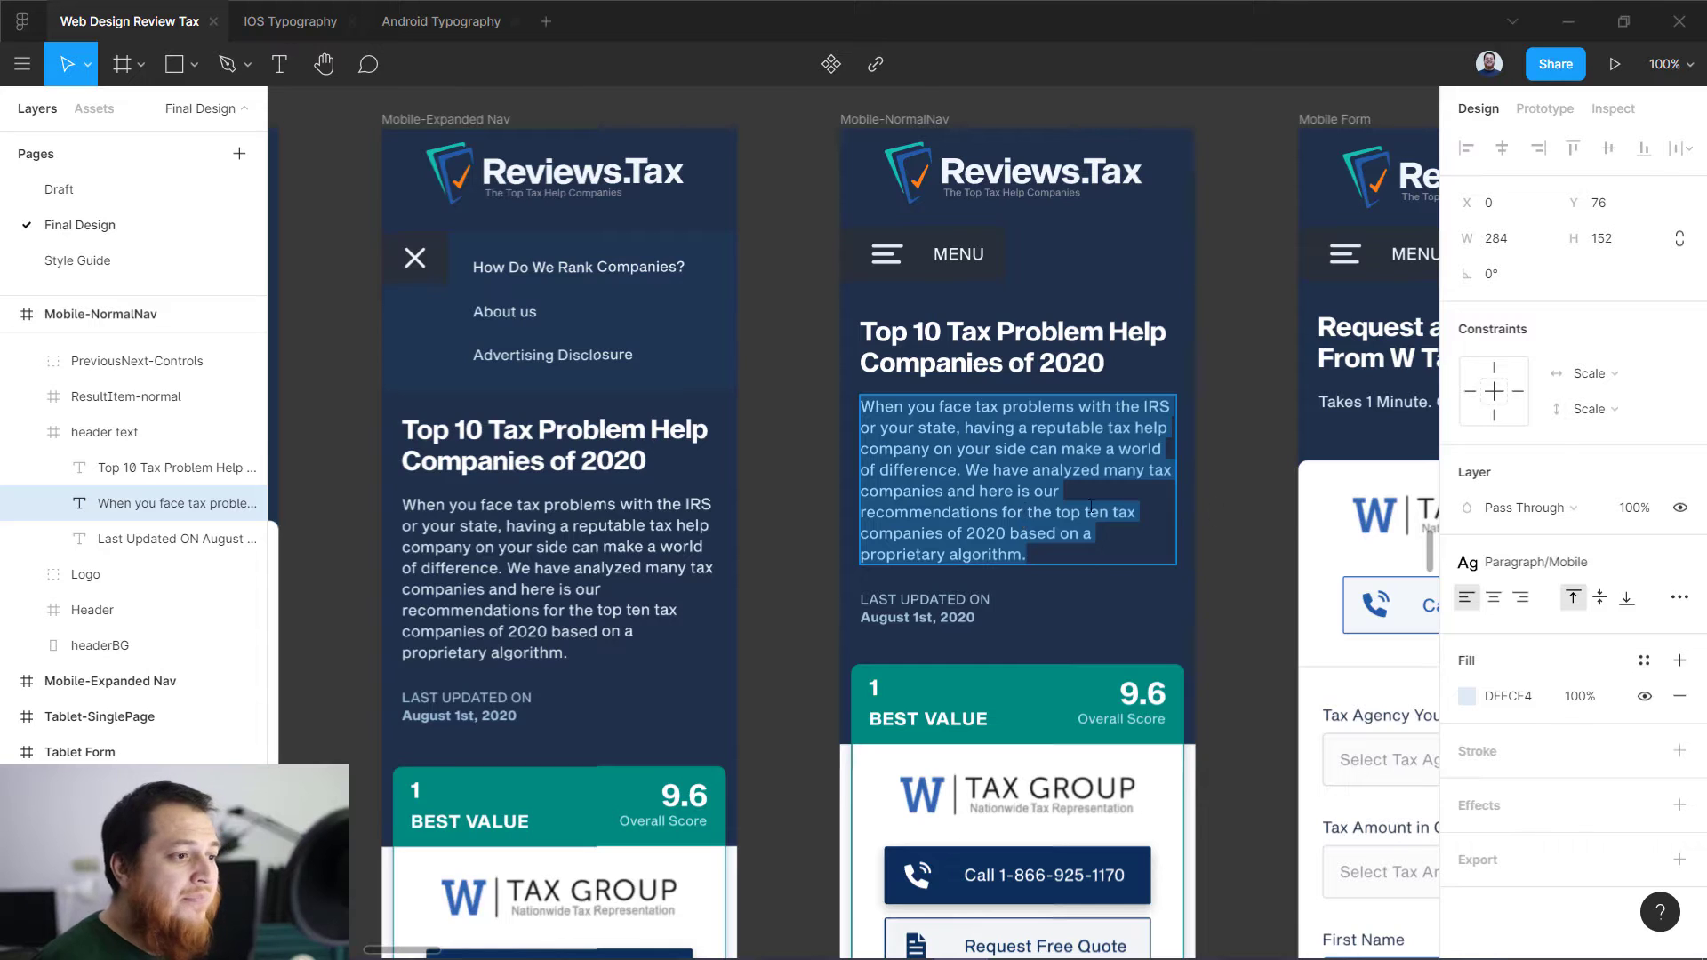
{"action": "left_click", "coordinate": [1646, 559]}
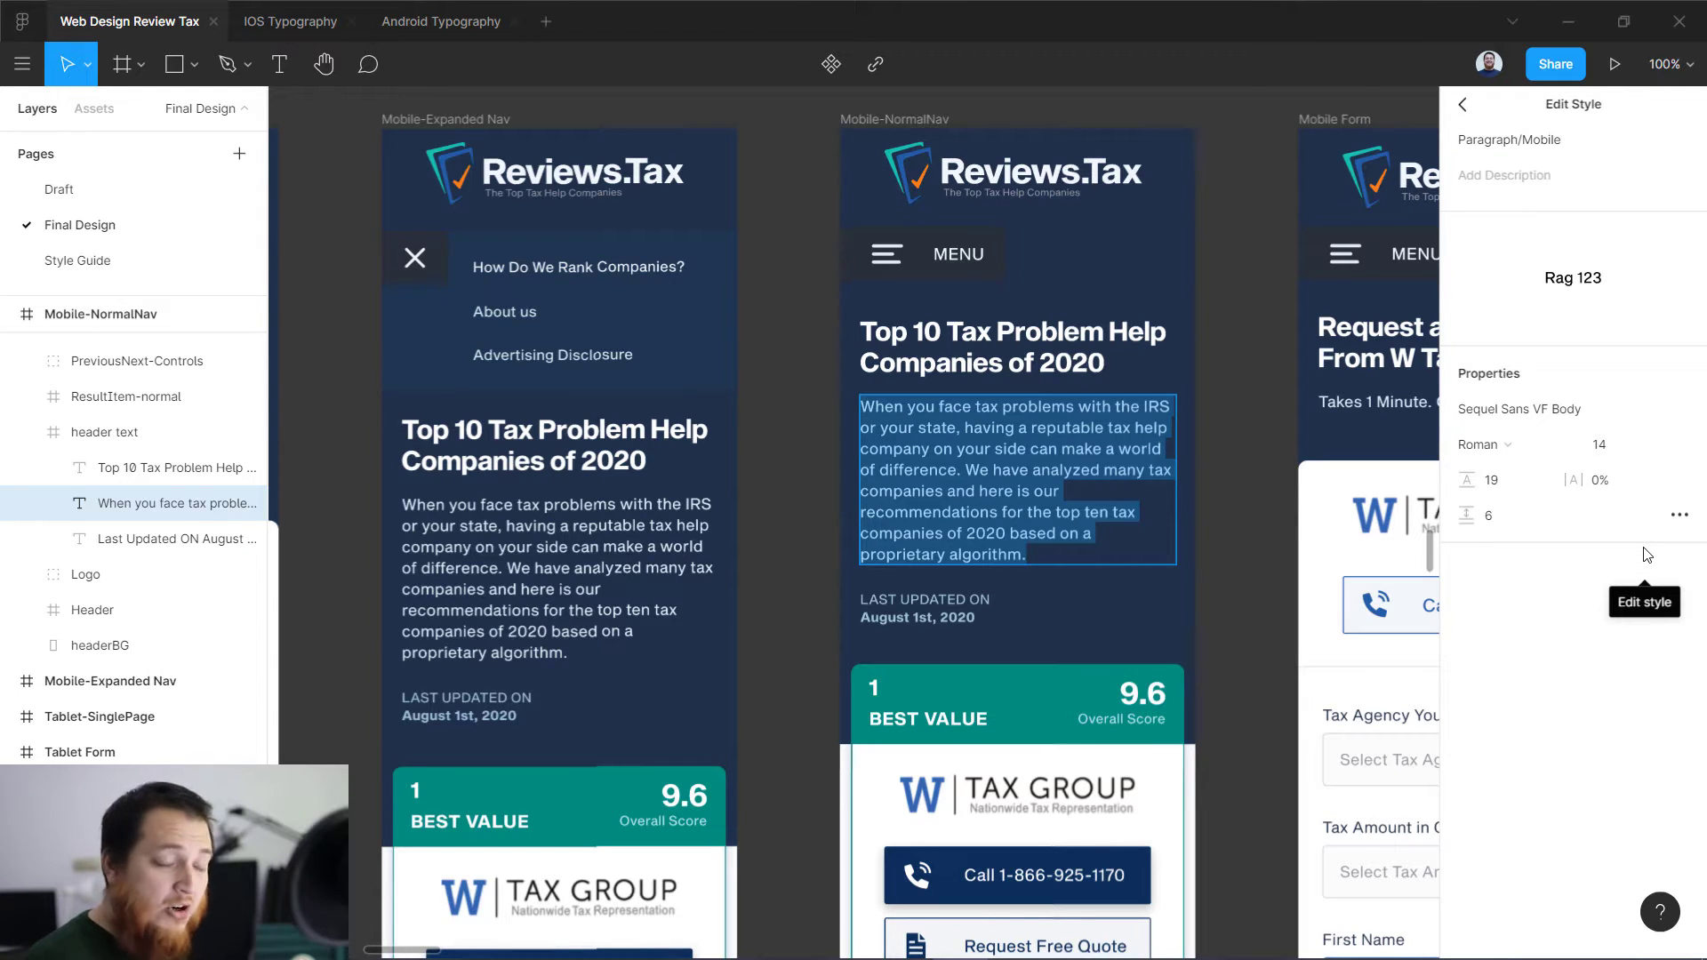
{"action": "key", "text": "Escape"}
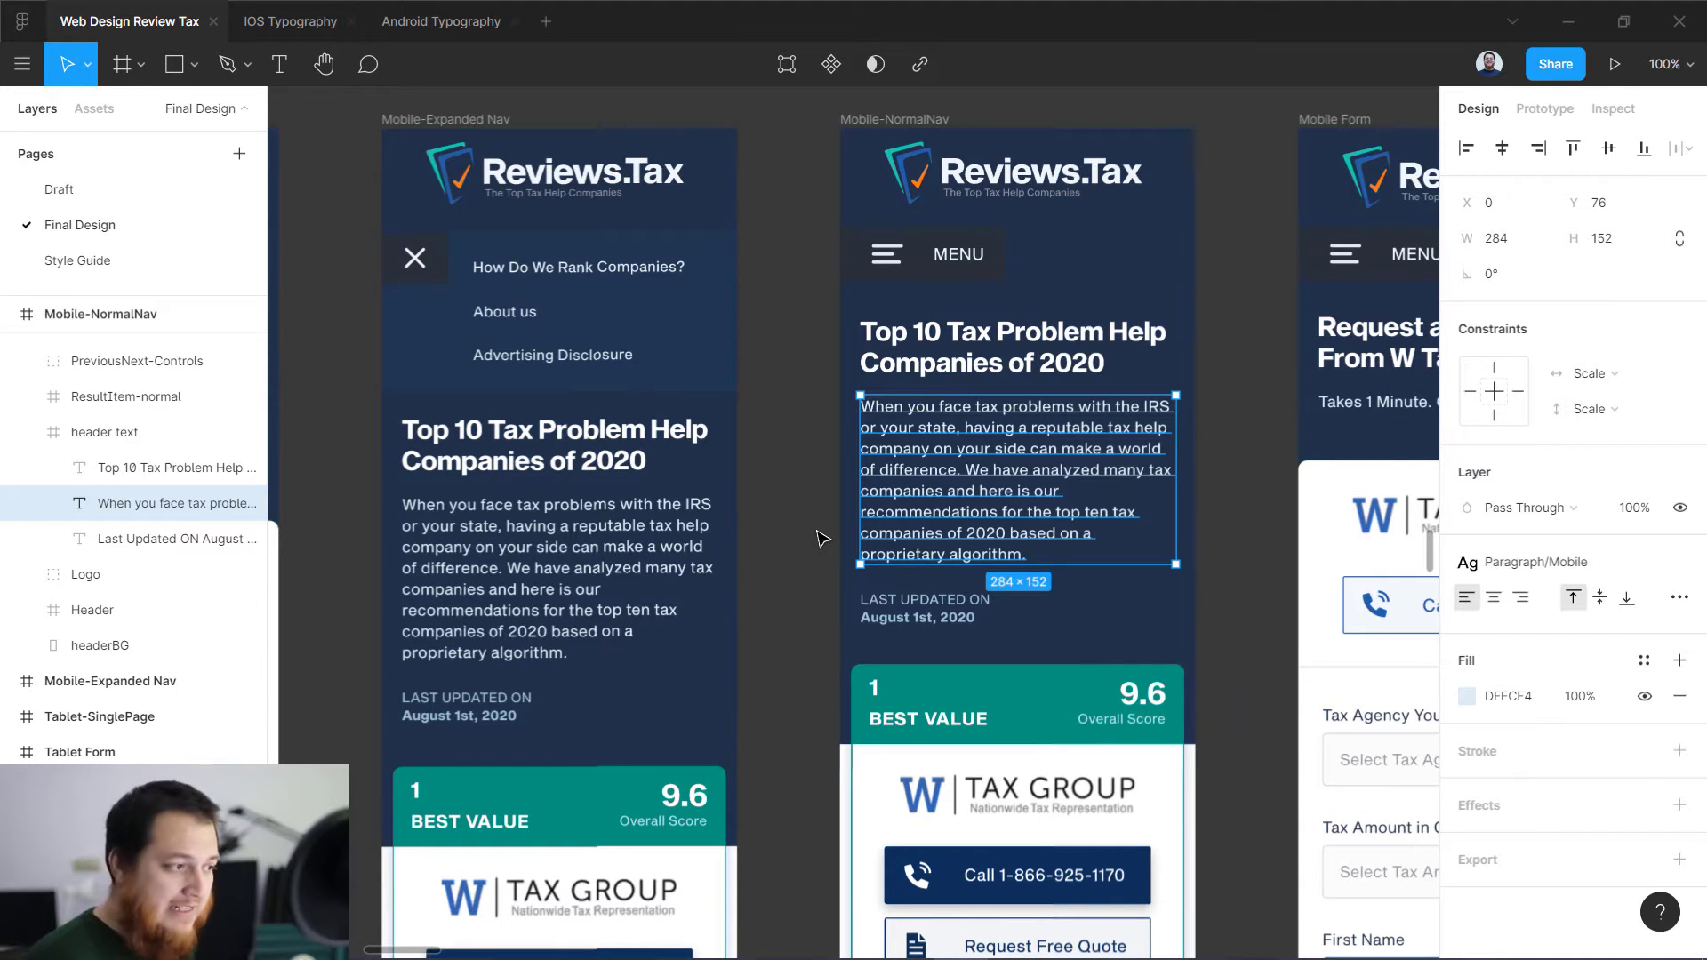
{"action": "left_click", "coordinate": [783, 584]}
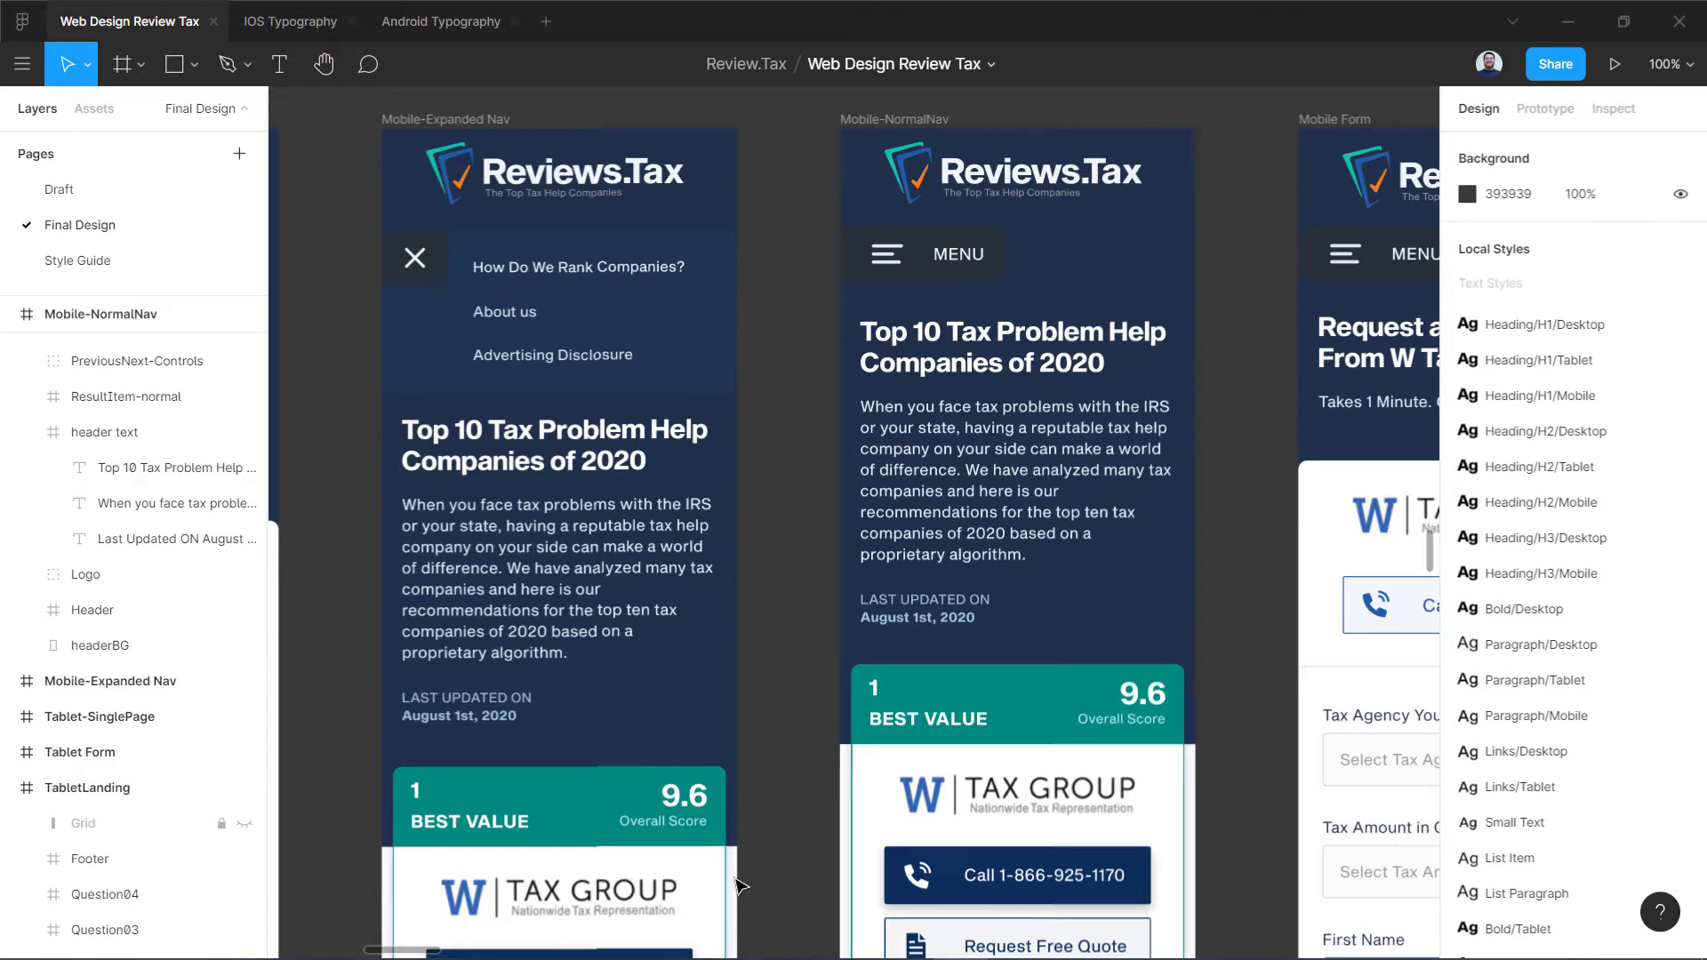
Step: In Modular Scale, remove the second scale and set the base to 18px with a 1.5 ratio
{"action": "left_click", "coordinate": [409, 938]}
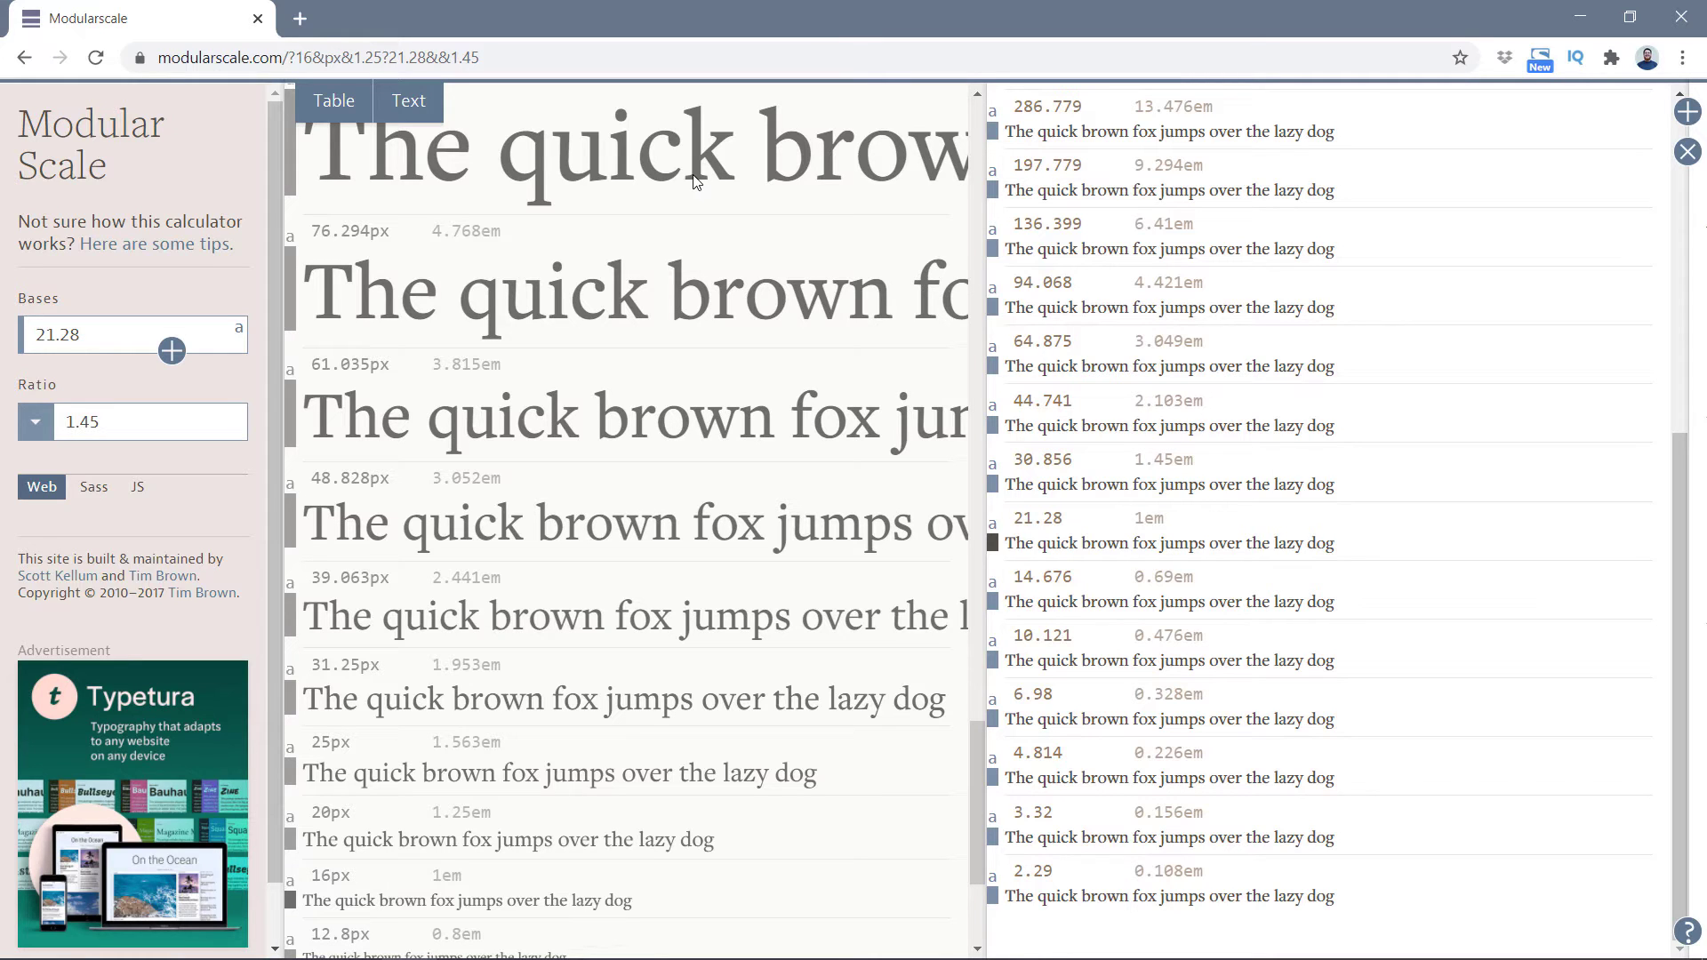
{"action": "left_click", "coordinate": [1687, 151]}
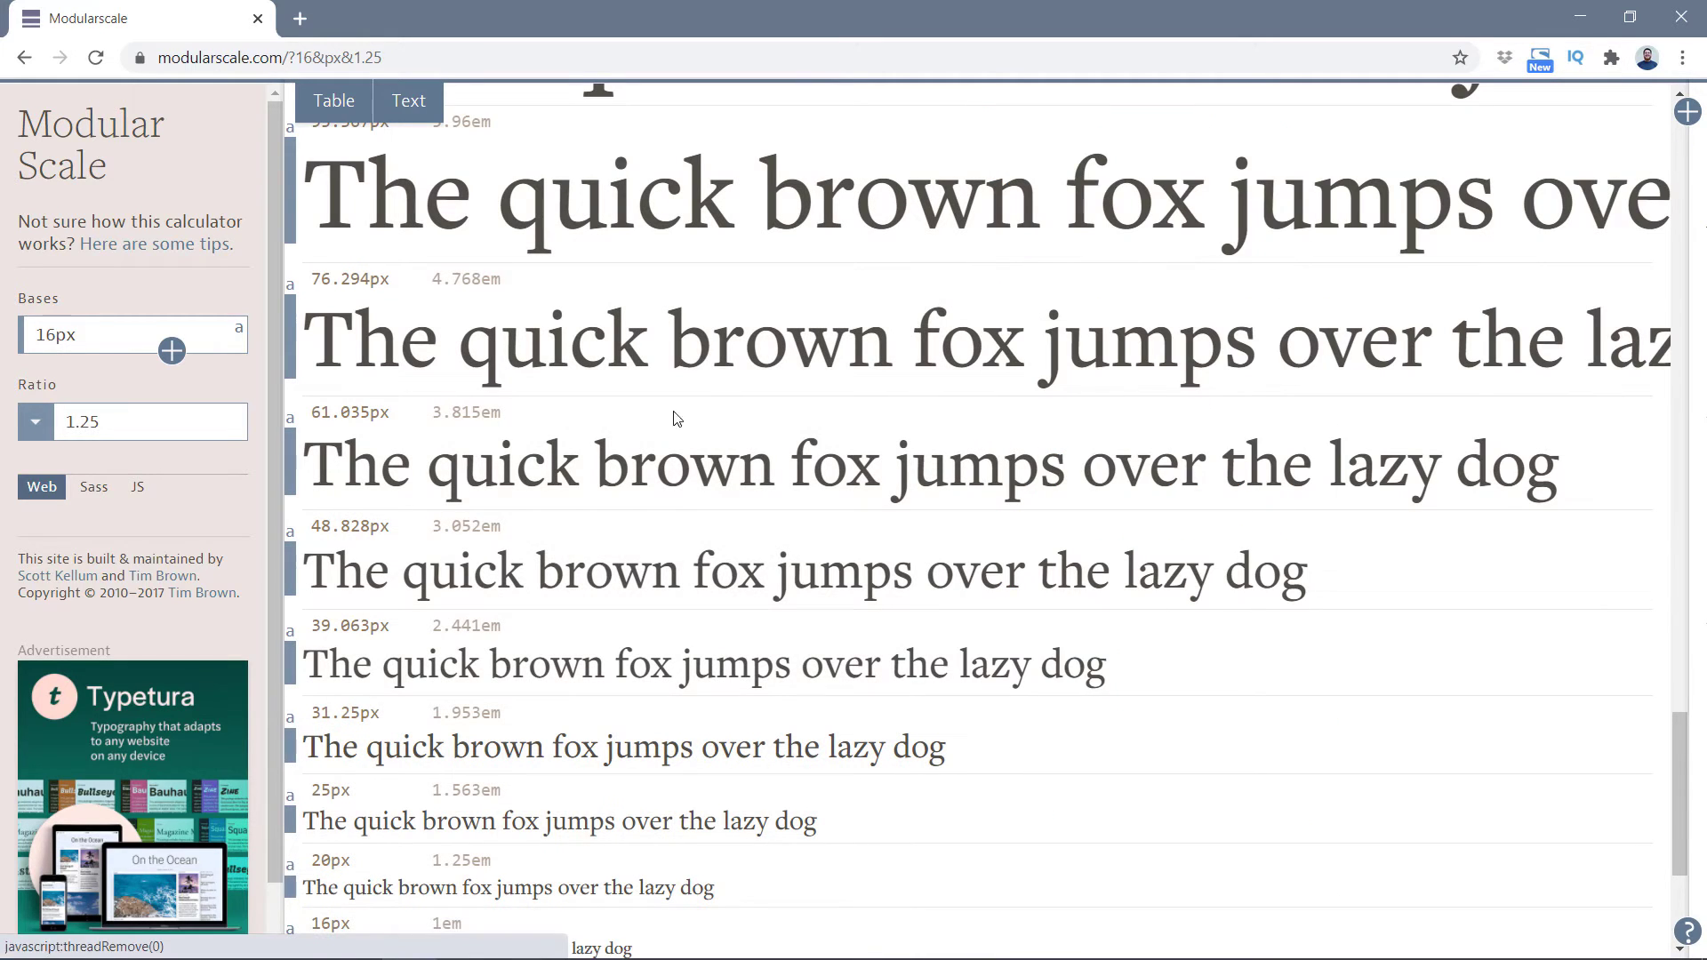
{"action": "left_click", "coordinate": [117, 334]}
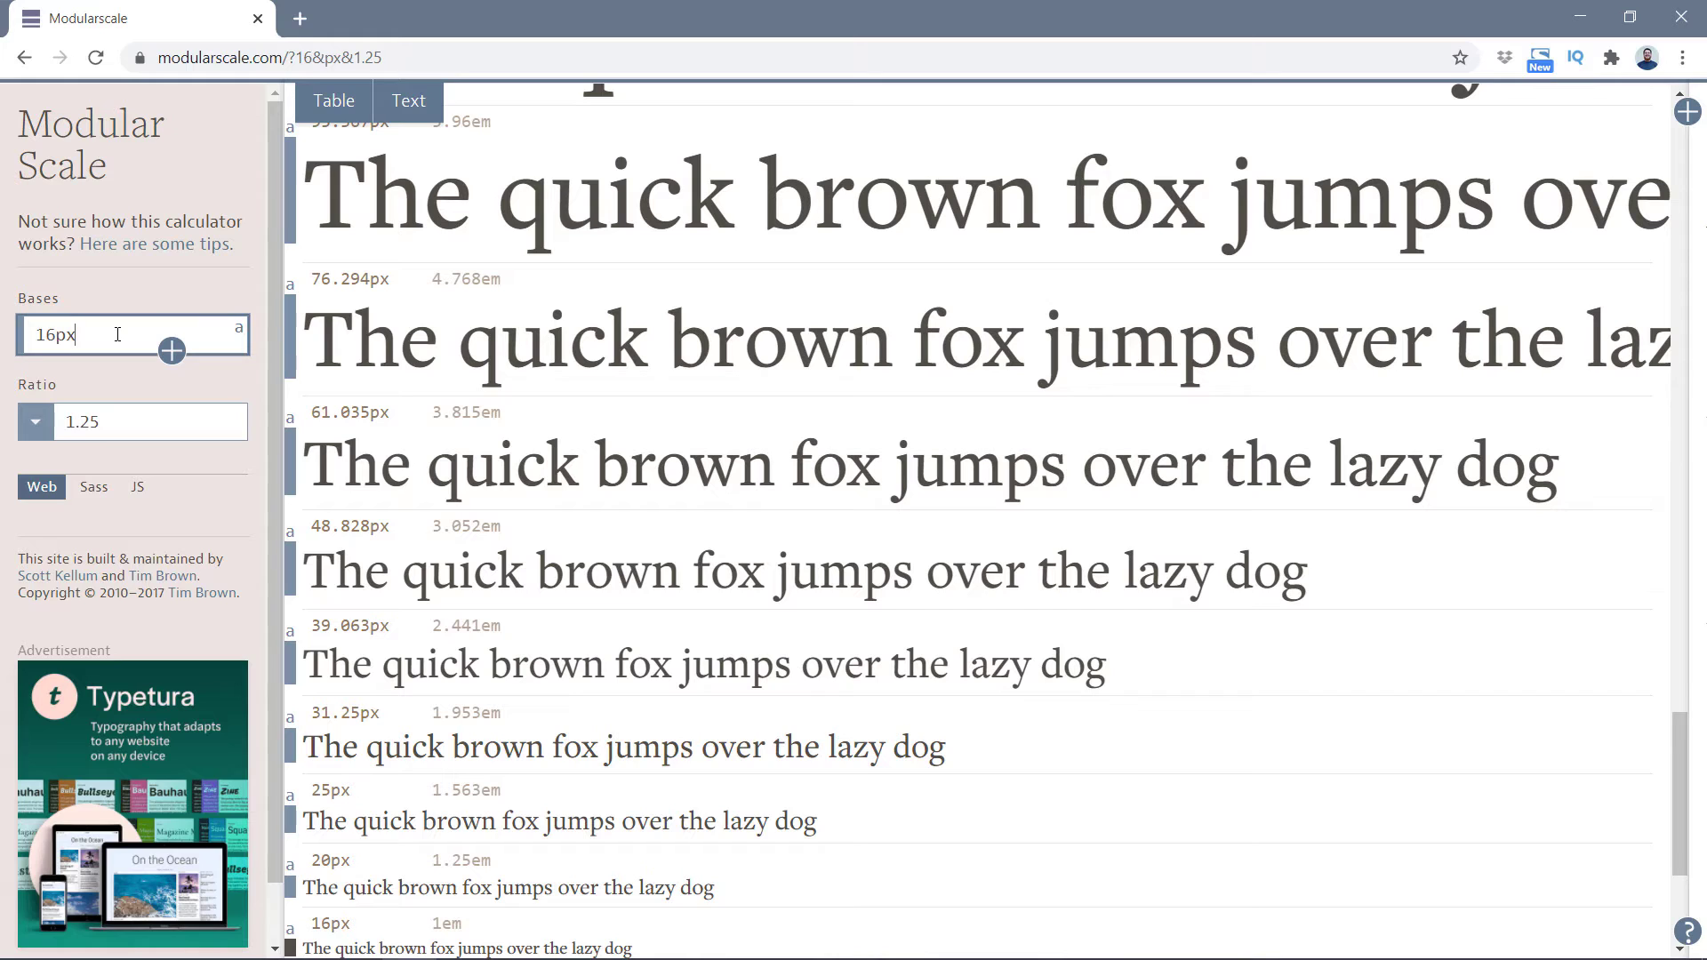
{"action": "left_click_drag", "start_coordinate": [117, 334], "coordinate": [5, 349]}
{"action": "type", "text": "18px"}
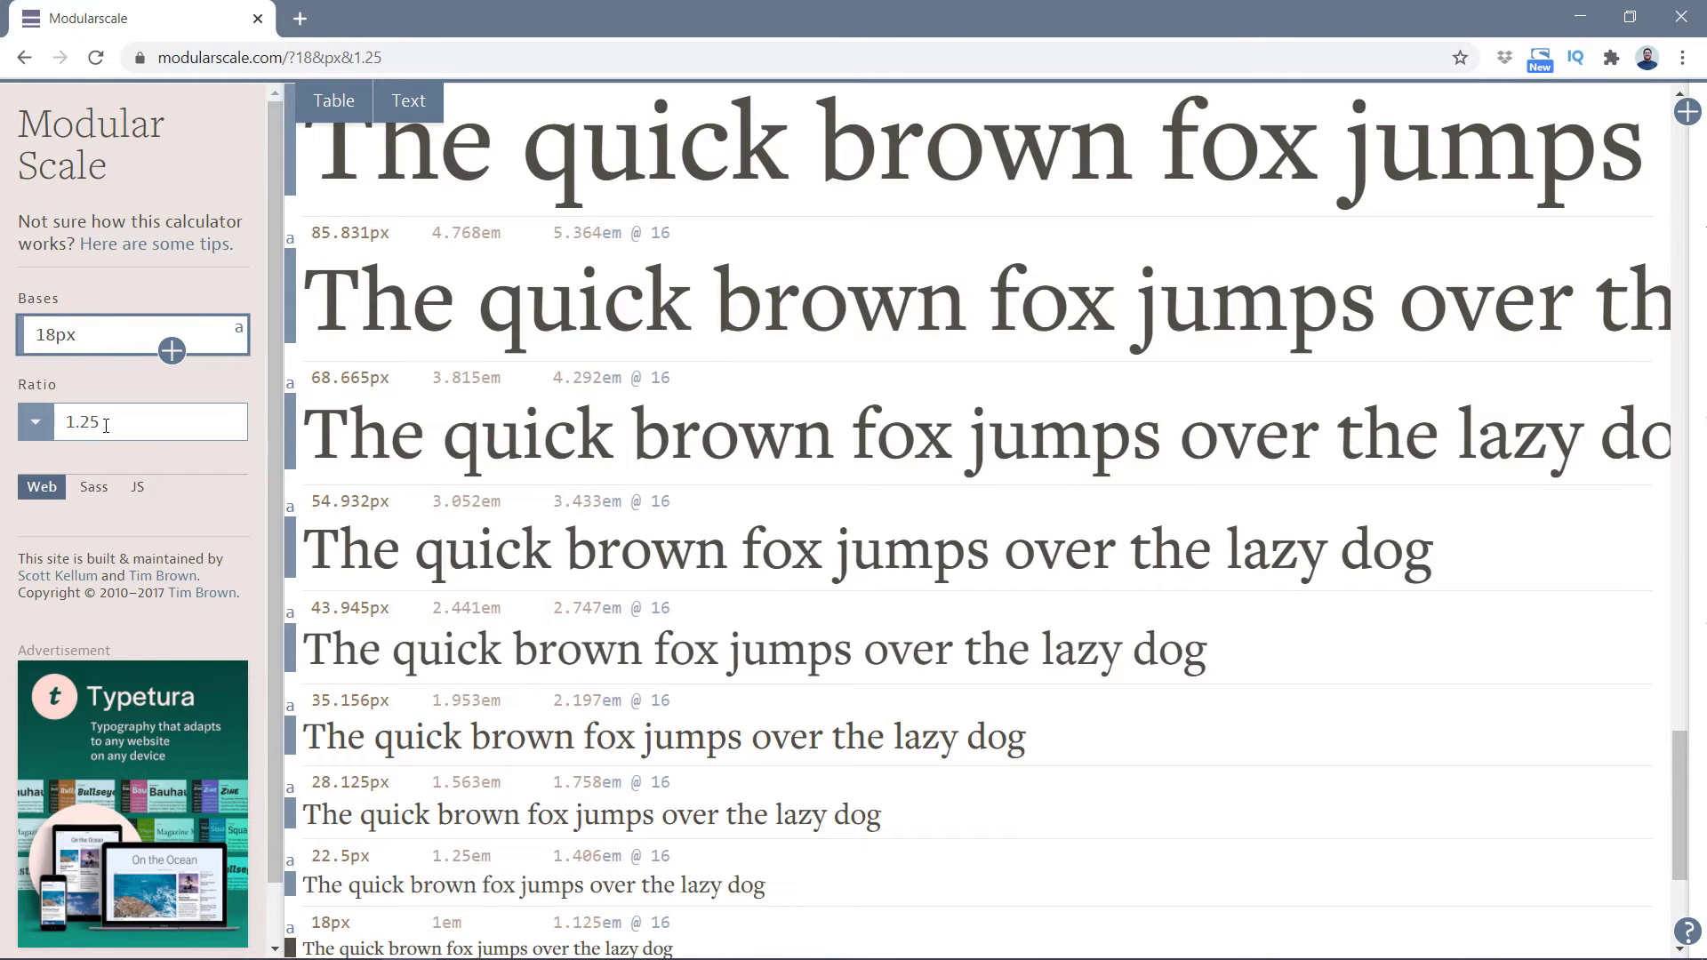
{"action": "double_click", "coordinate": [59, 433]}
{"action": "type", "text": "1.5"}
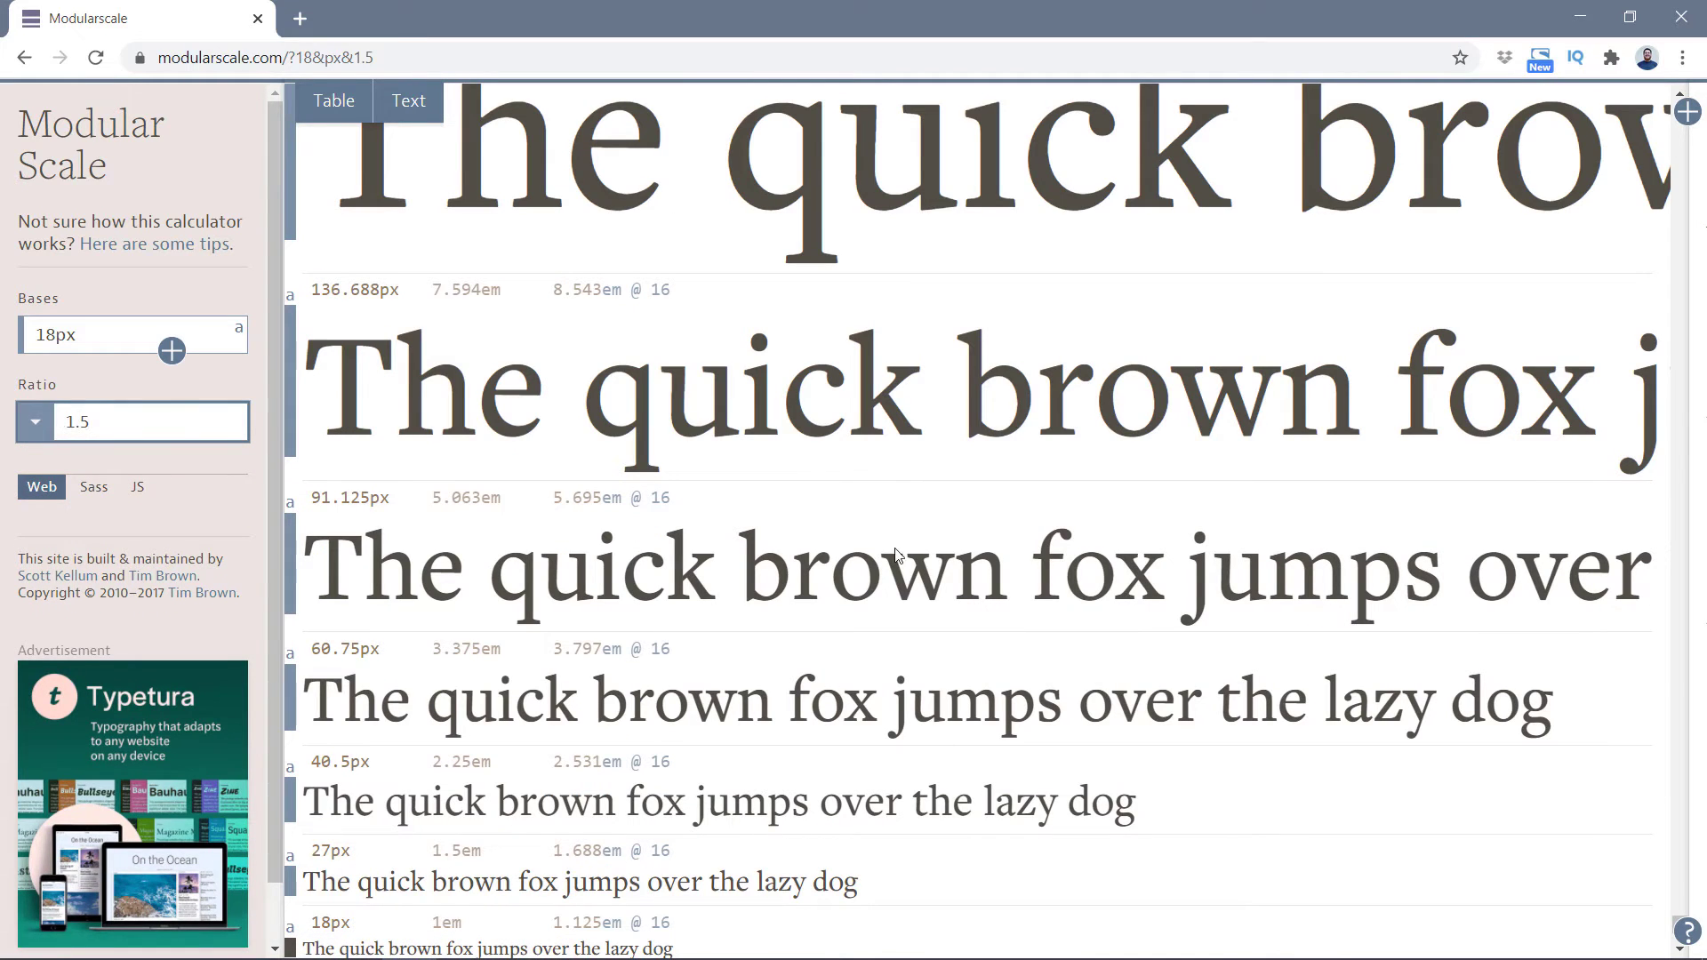
Step: Review the 12px, 18px, 40.5px and 60.75px sizes in the 18px/1.5 scale
{"action": "scroll", "coordinate": [485, 791], "scroll_direction": "down", "scroll_amount": 3}
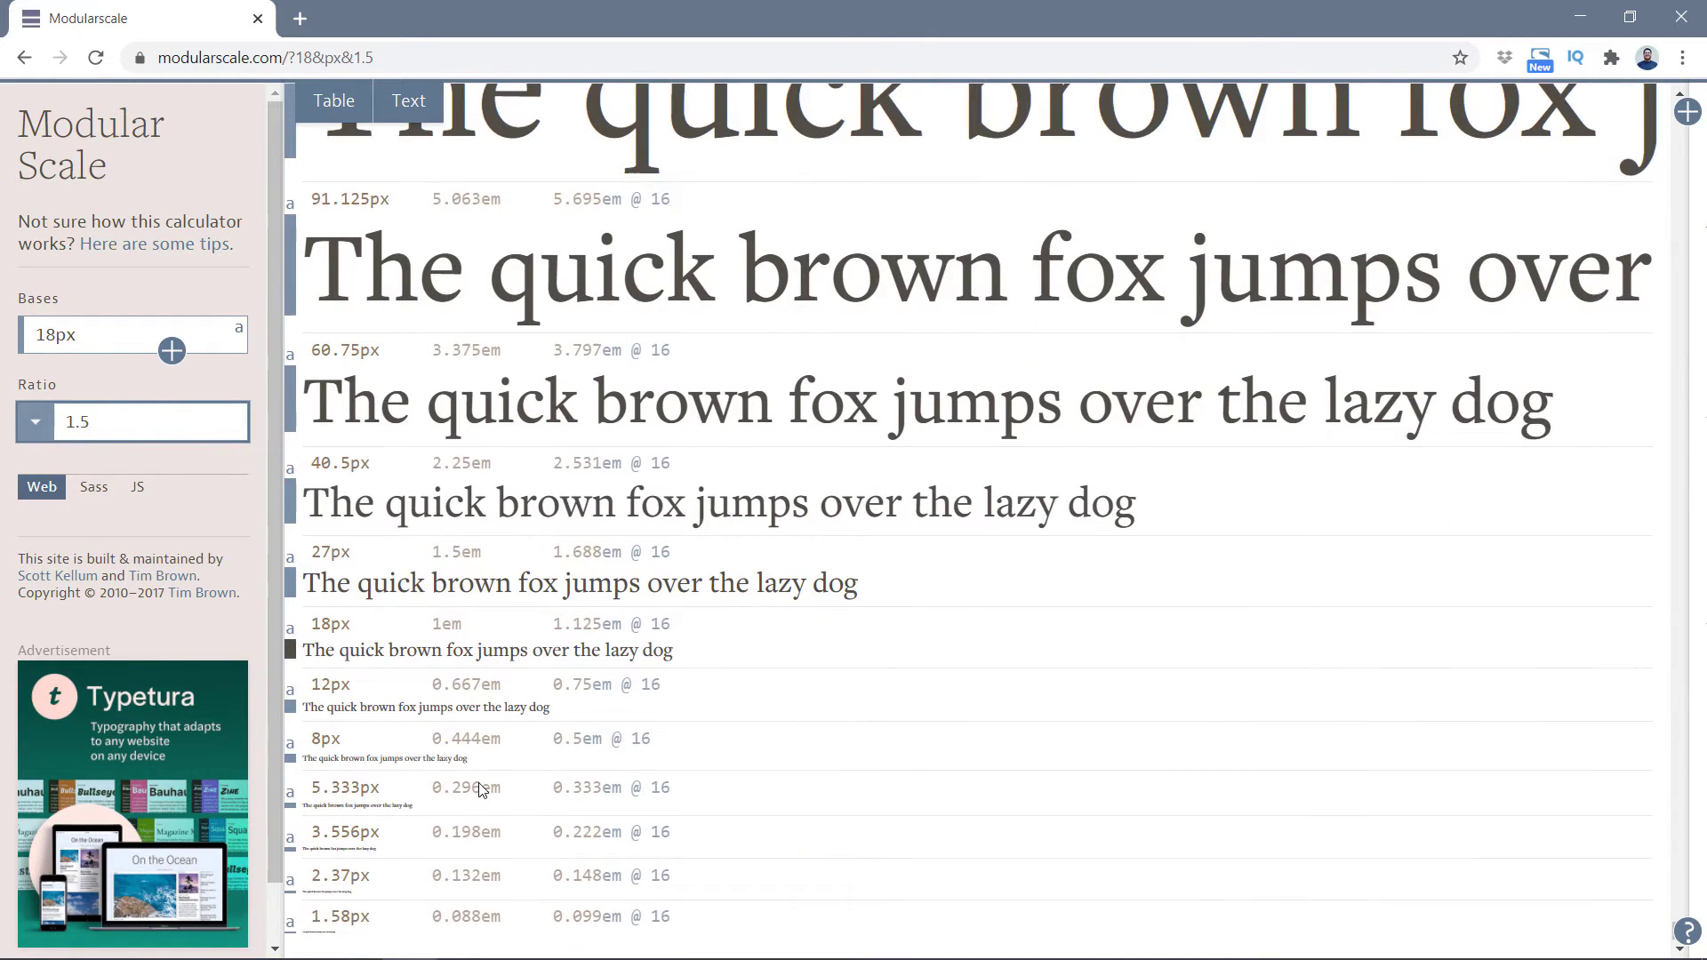
{"action": "left_click_drag", "start_coordinate": [313, 659], "coordinate": [354, 662]}
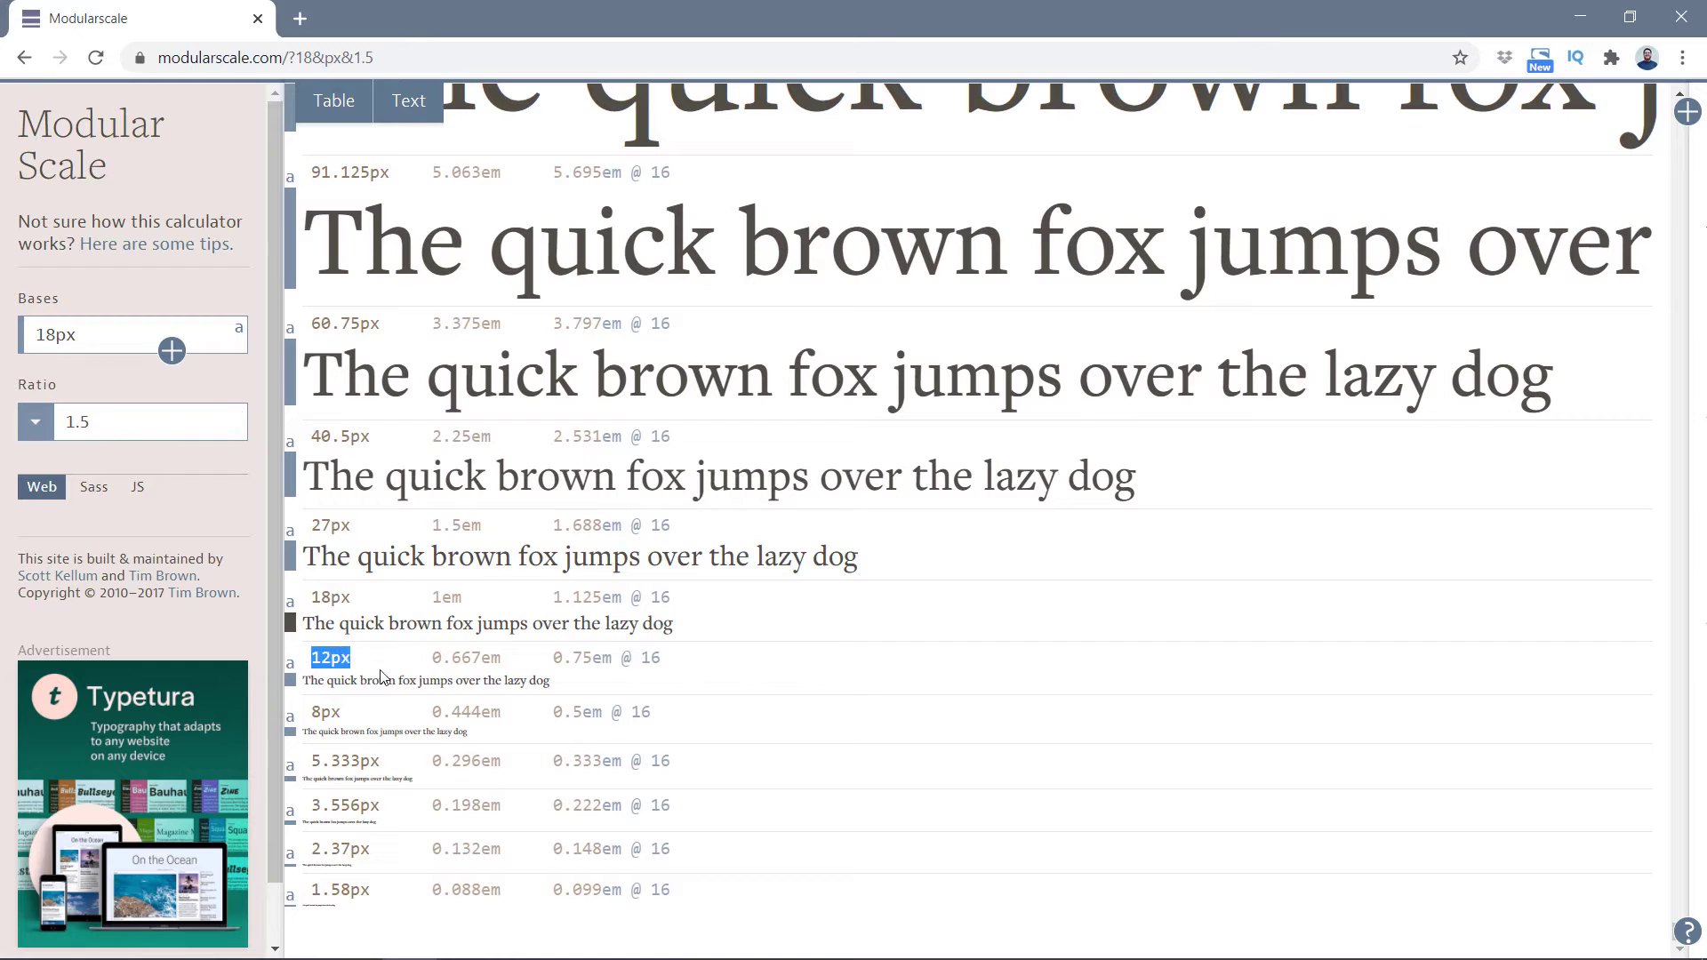
{"action": "double_click", "coordinate": [319, 599]}
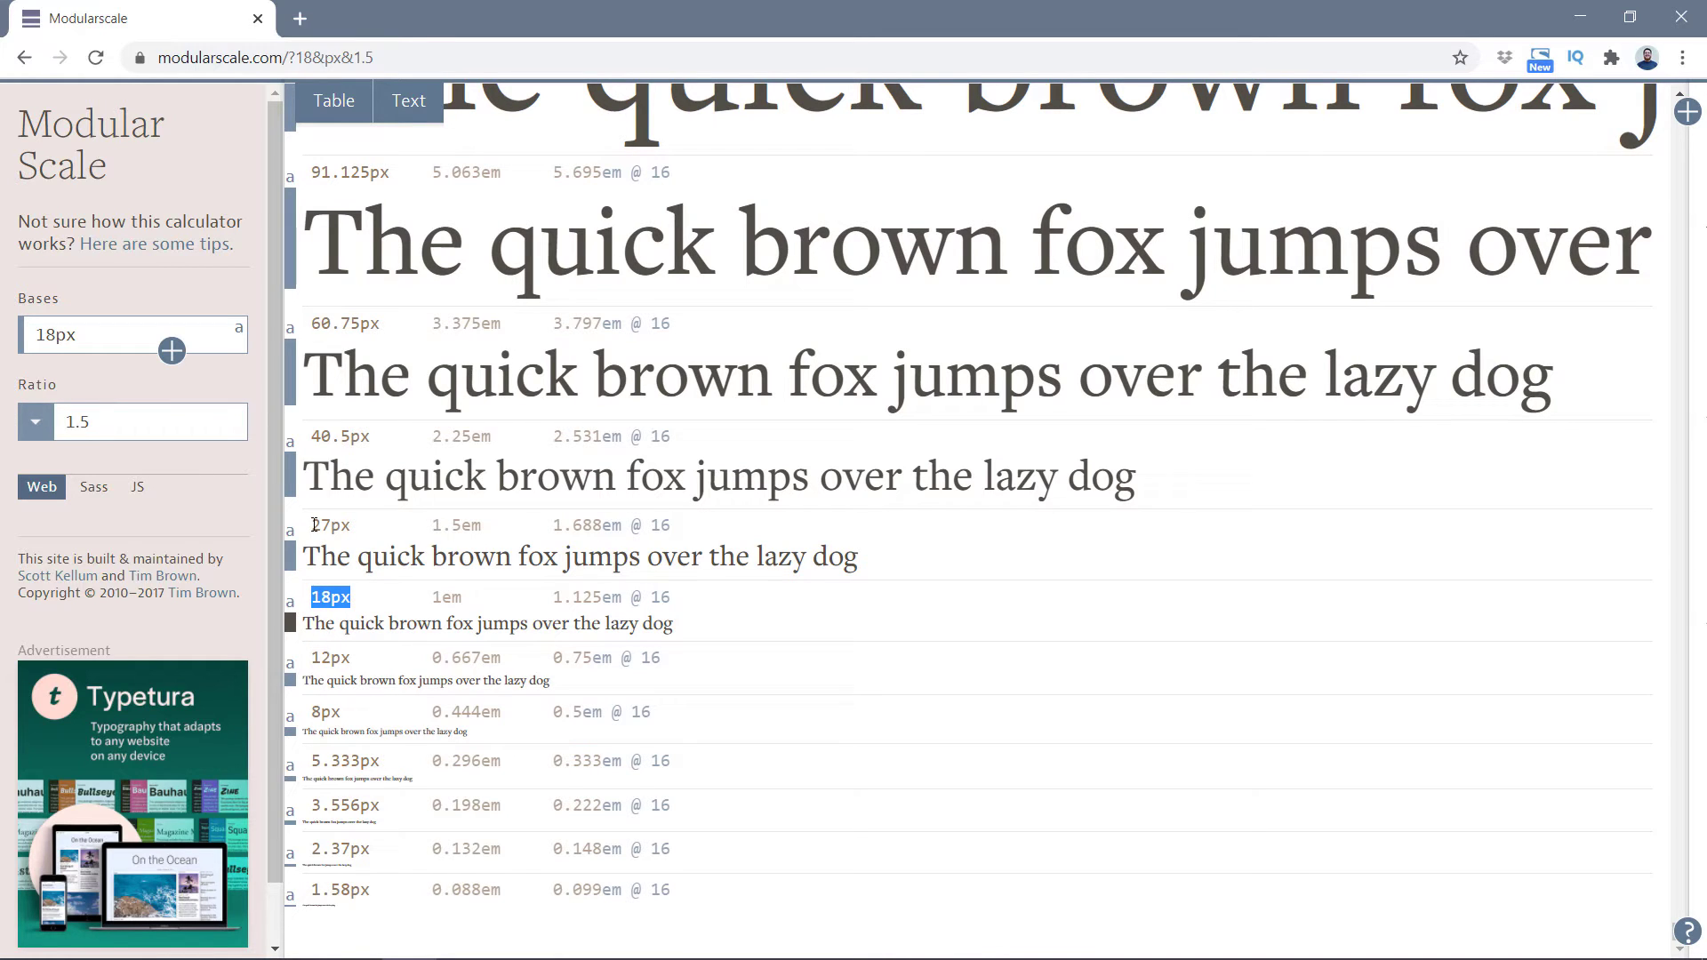
{"action": "left_click_drag", "start_coordinate": [319, 433], "coordinate": [388, 441]}
{"action": "left_click_drag", "start_coordinate": [310, 324], "coordinate": [397, 325]}
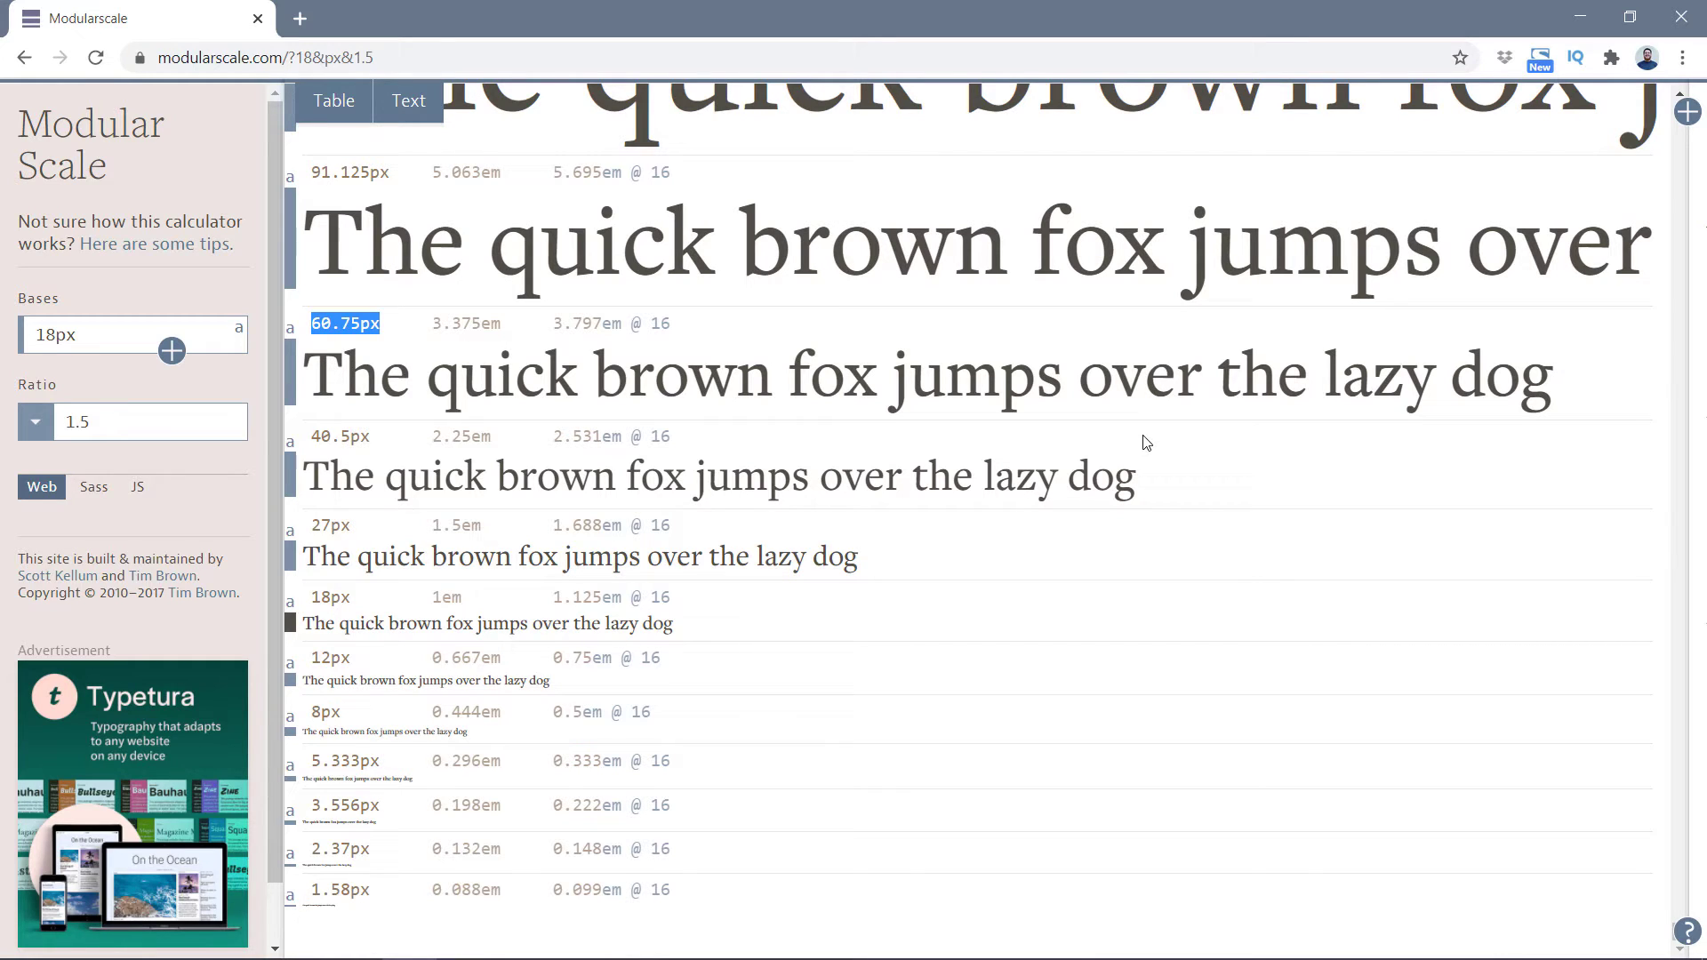
Step: Change the ratio to 1.4 and check the resulting 12.857px and 25.2px sizes
{"action": "left_click", "coordinate": [154, 414]}
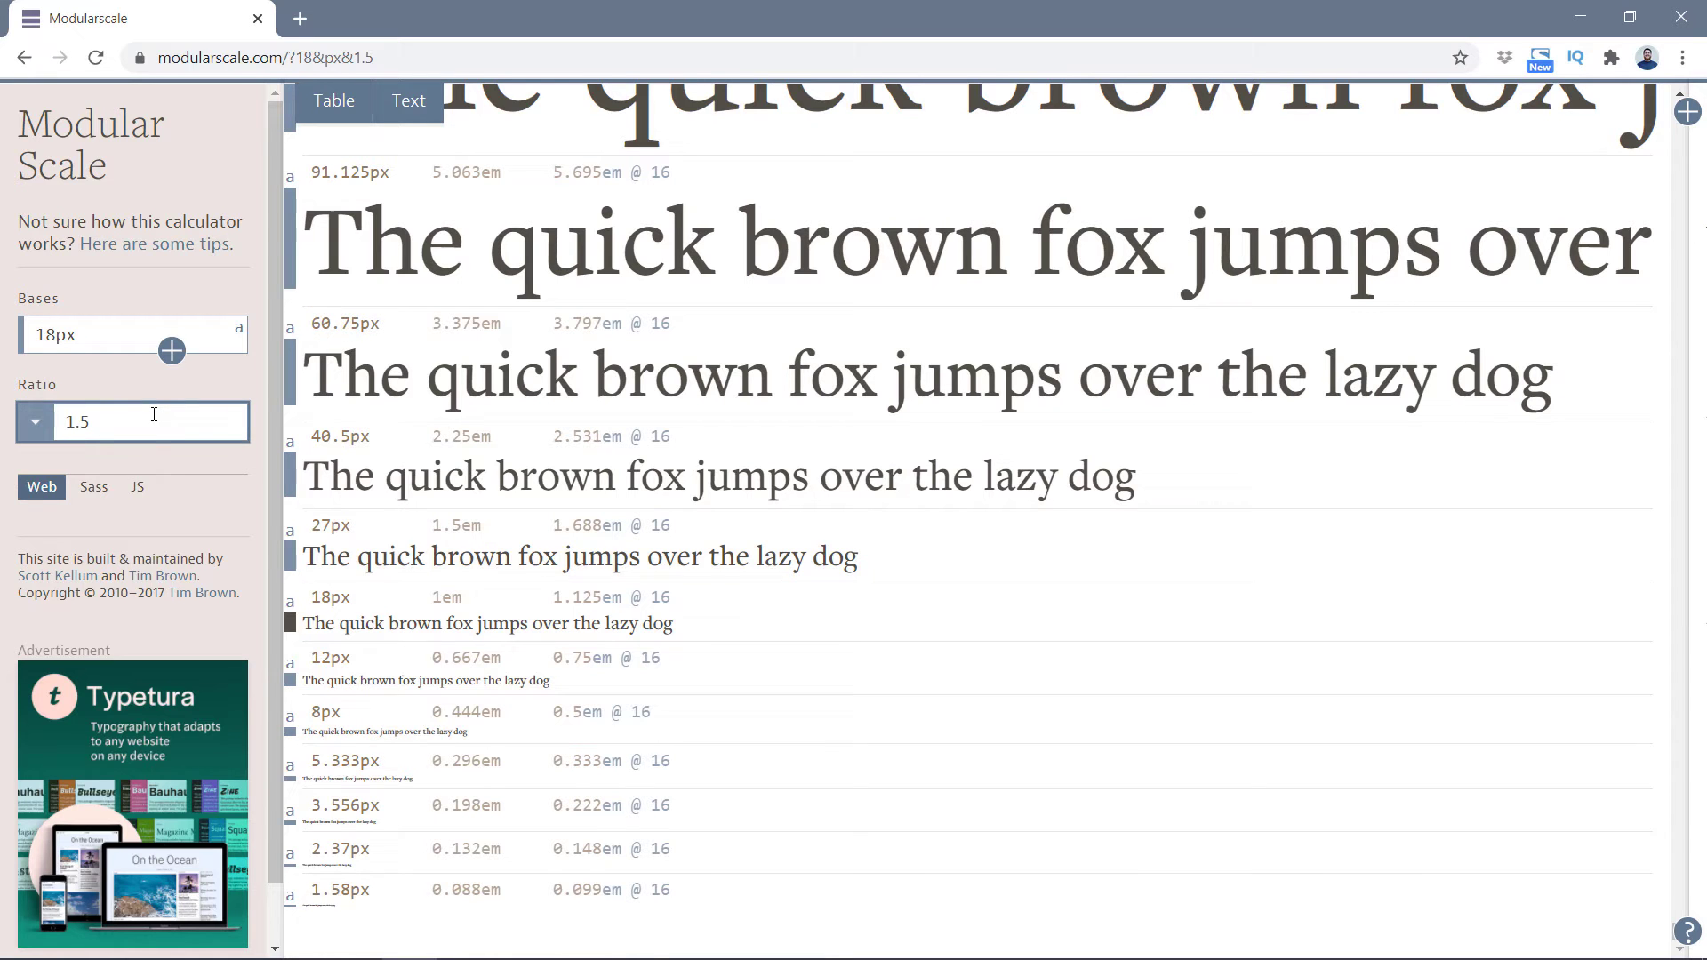
{"action": "key", "text": "BackSpace"}
{"action": "type", "text": "4"}
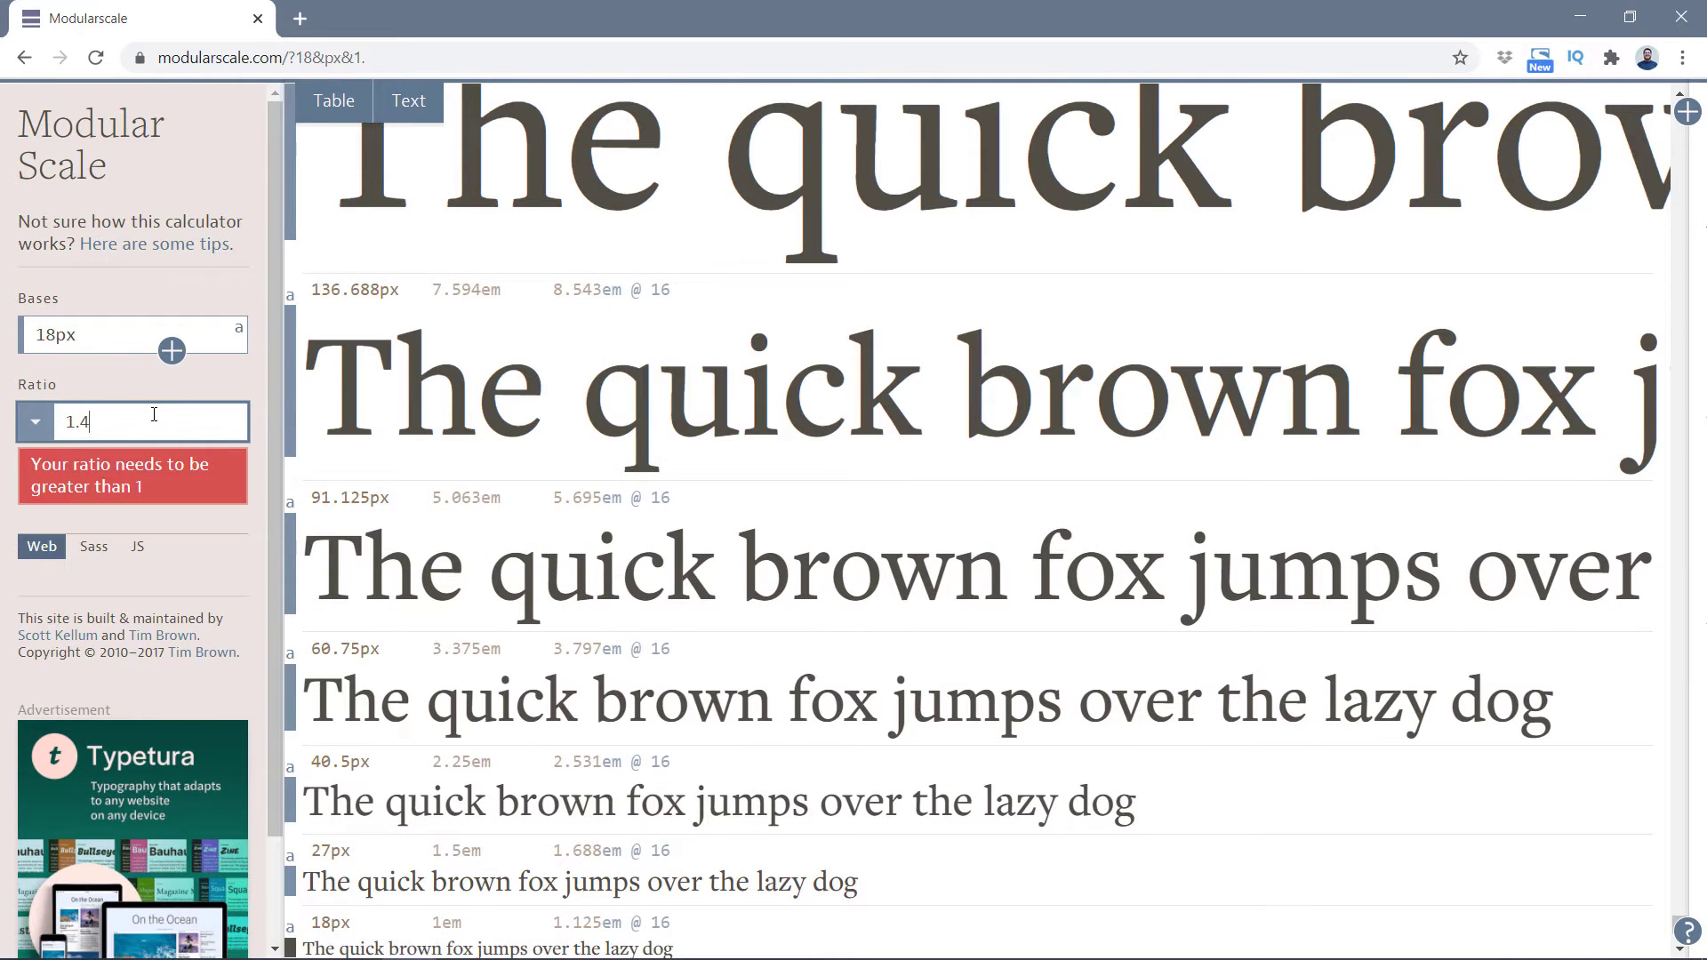
{"action": "scroll", "coordinate": [512, 702], "scroll_direction": "down", "scroll_amount": 4}
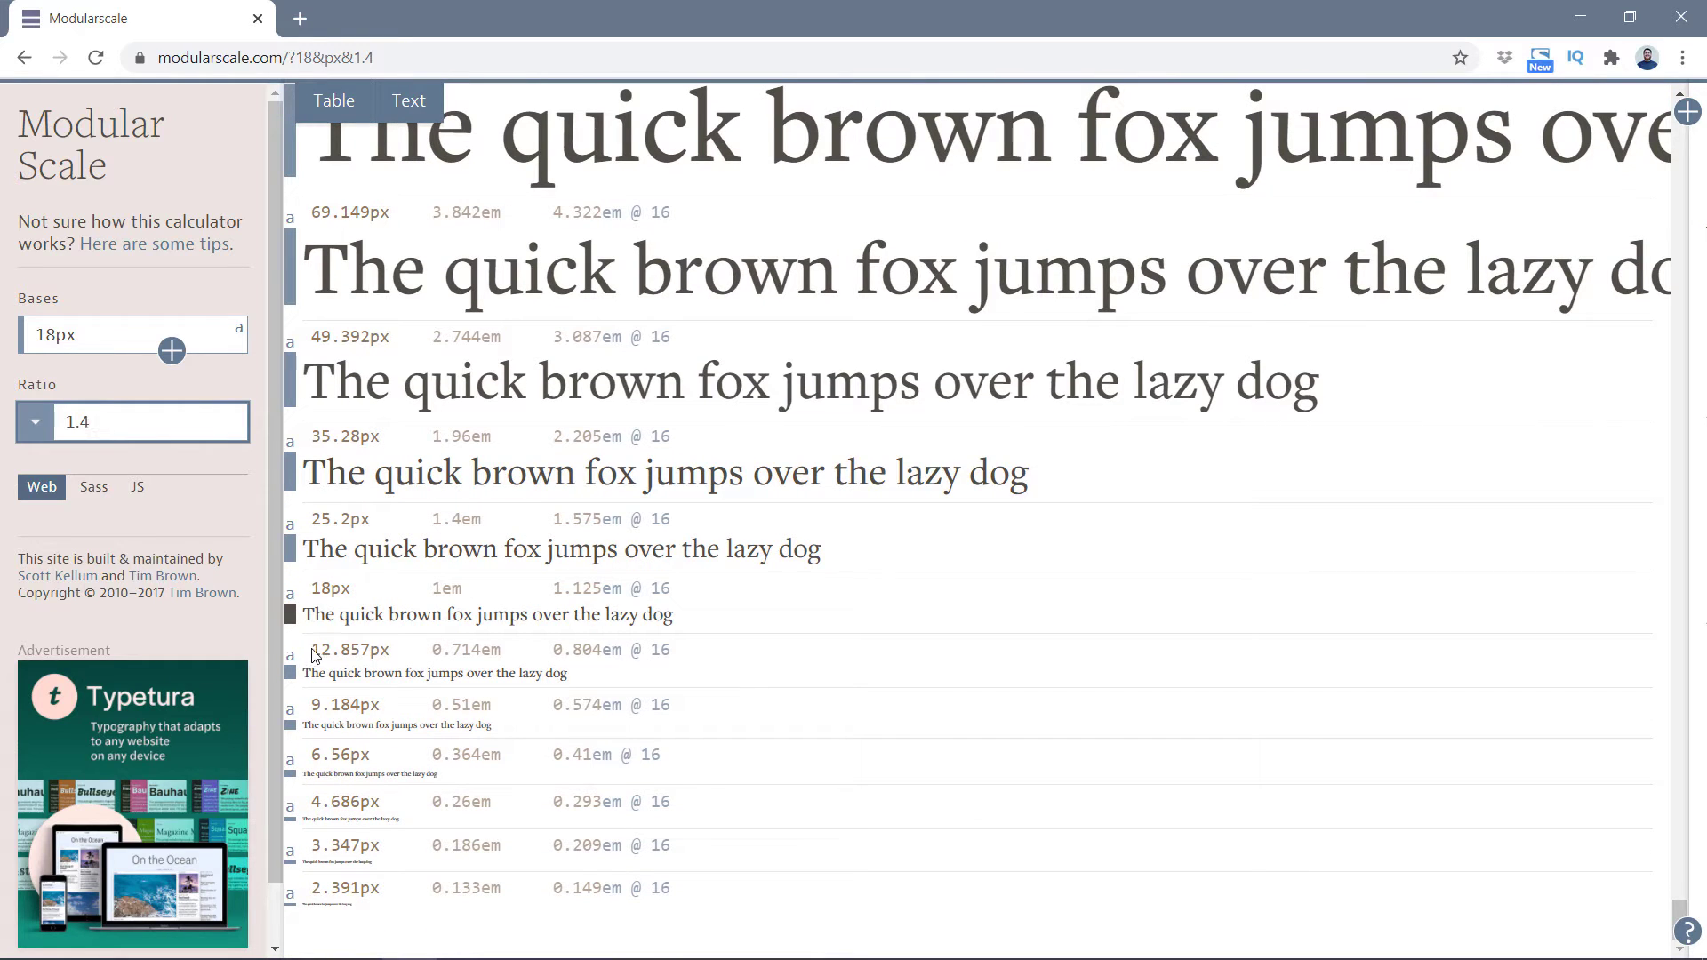
{"action": "left_click_drag", "start_coordinate": [311, 650], "coordinate": [391, 650]}
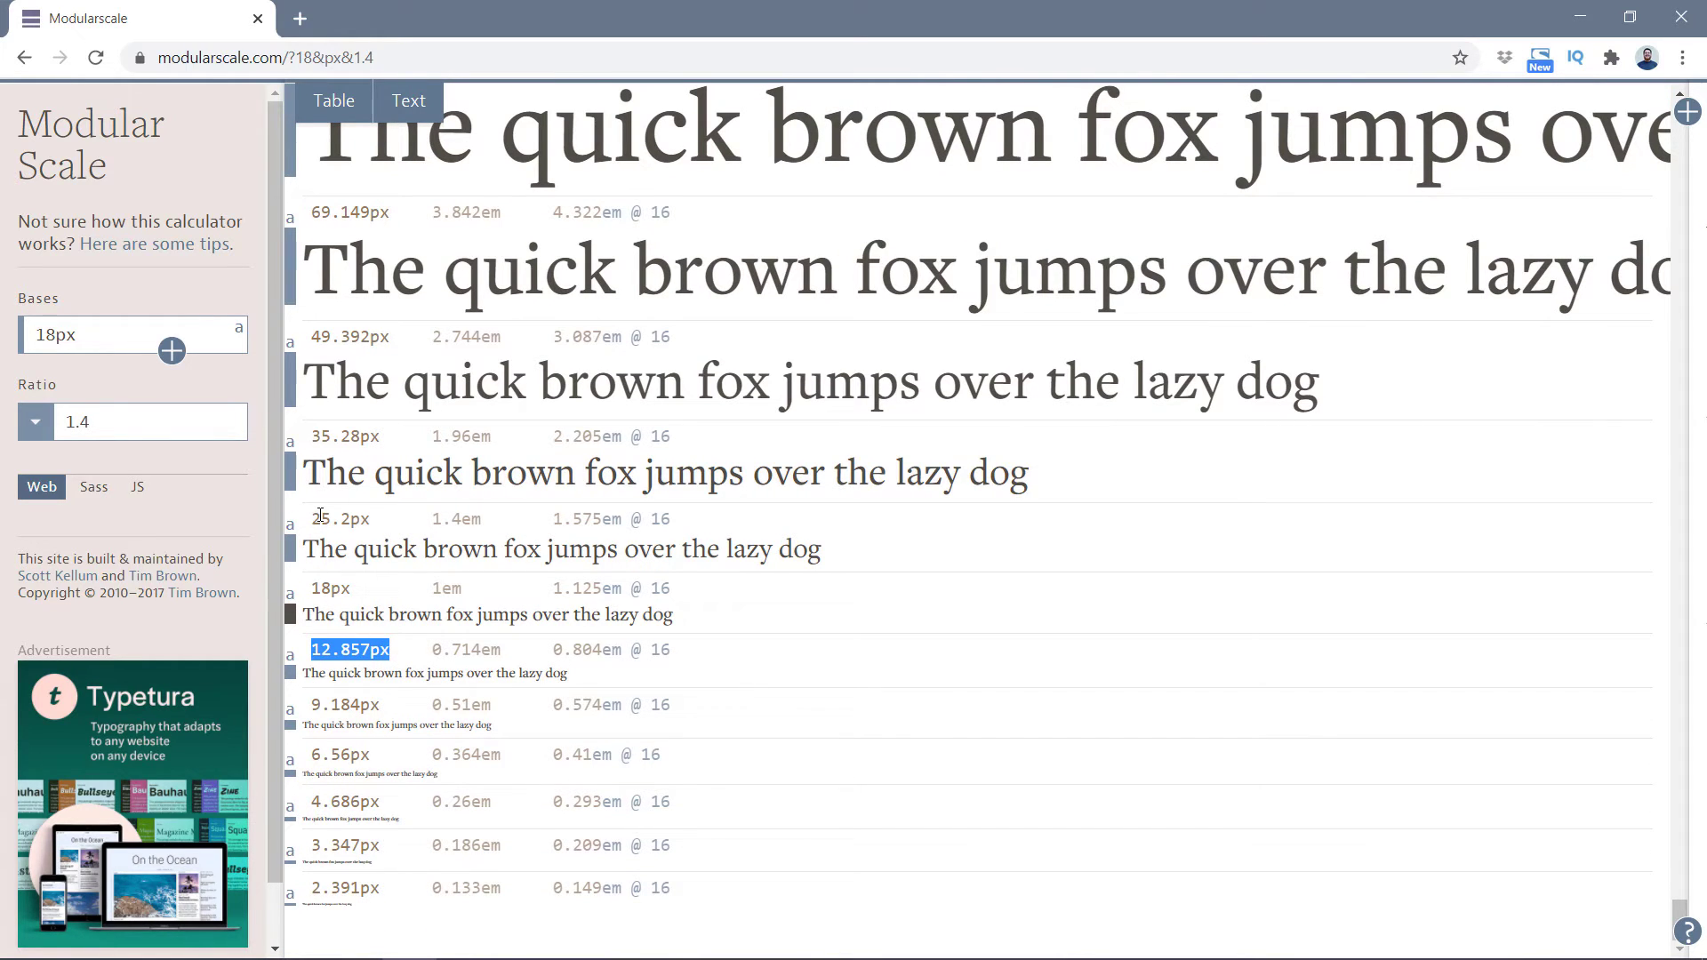
{"action": "left_click_drag", "start_coordinate": [313, 518], "coordinate": [372, 519]}
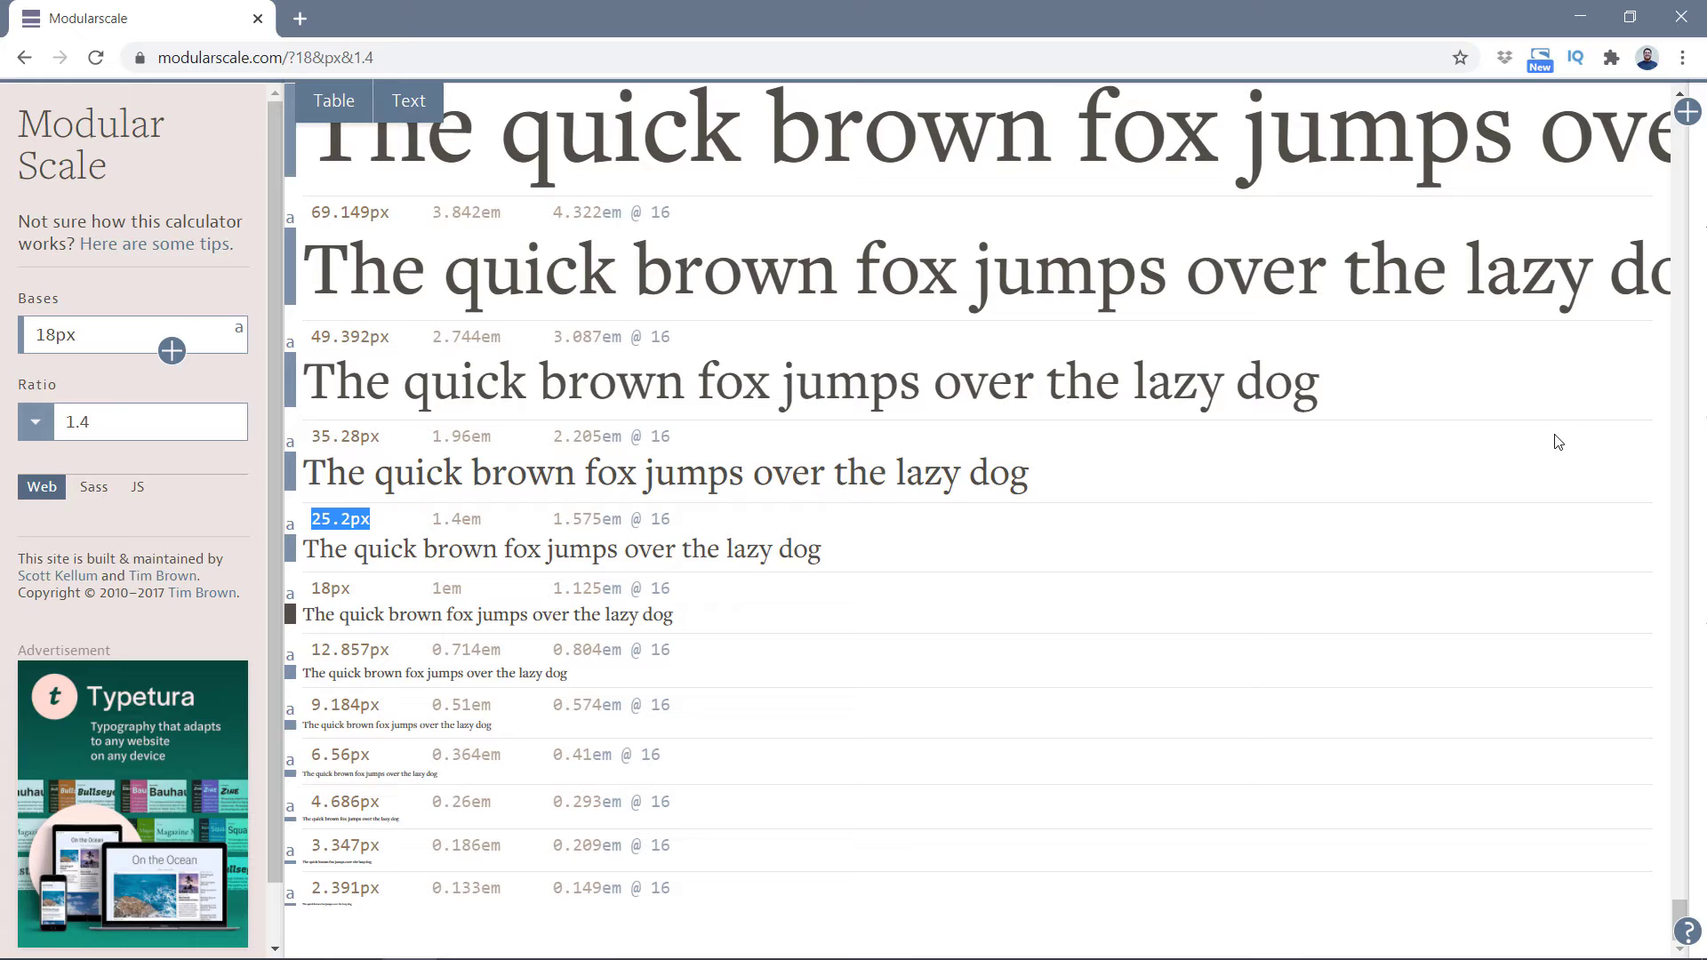
Step: Add a second scale and give it base 25 and ratio 1.2
{"action": "left_click", "coordinate": [1688, 113]}
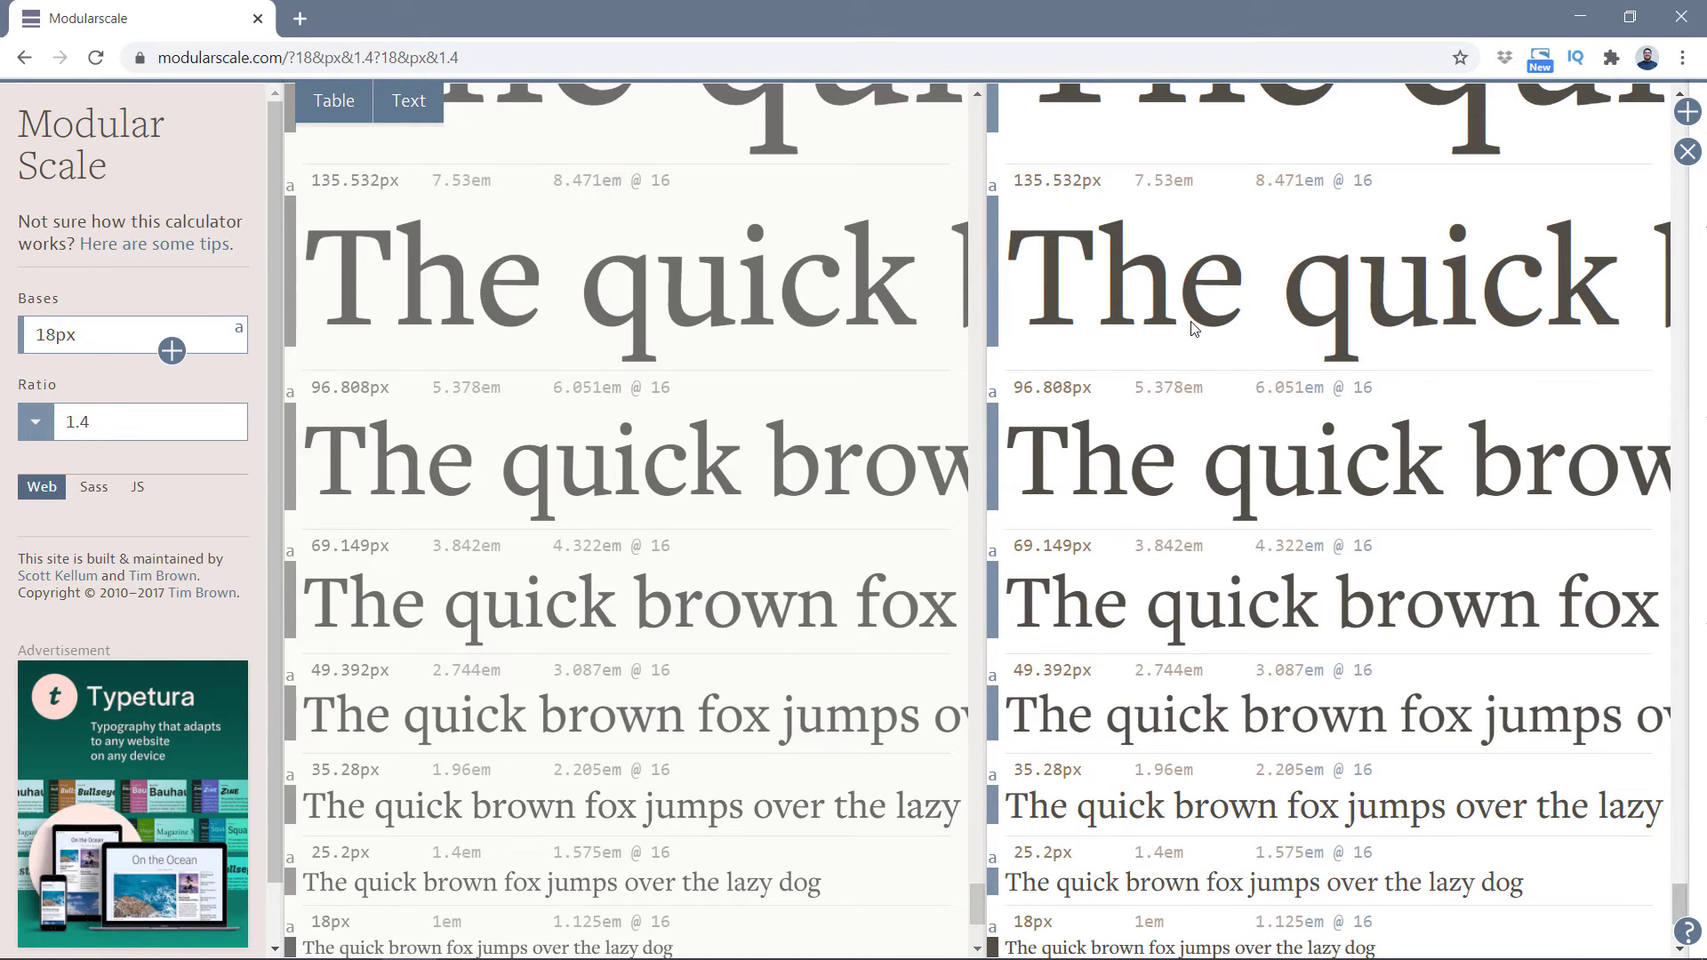
{"action": "left_click_drag", "start_coordinate": [78, 337], "coordinate": [20, 345]}
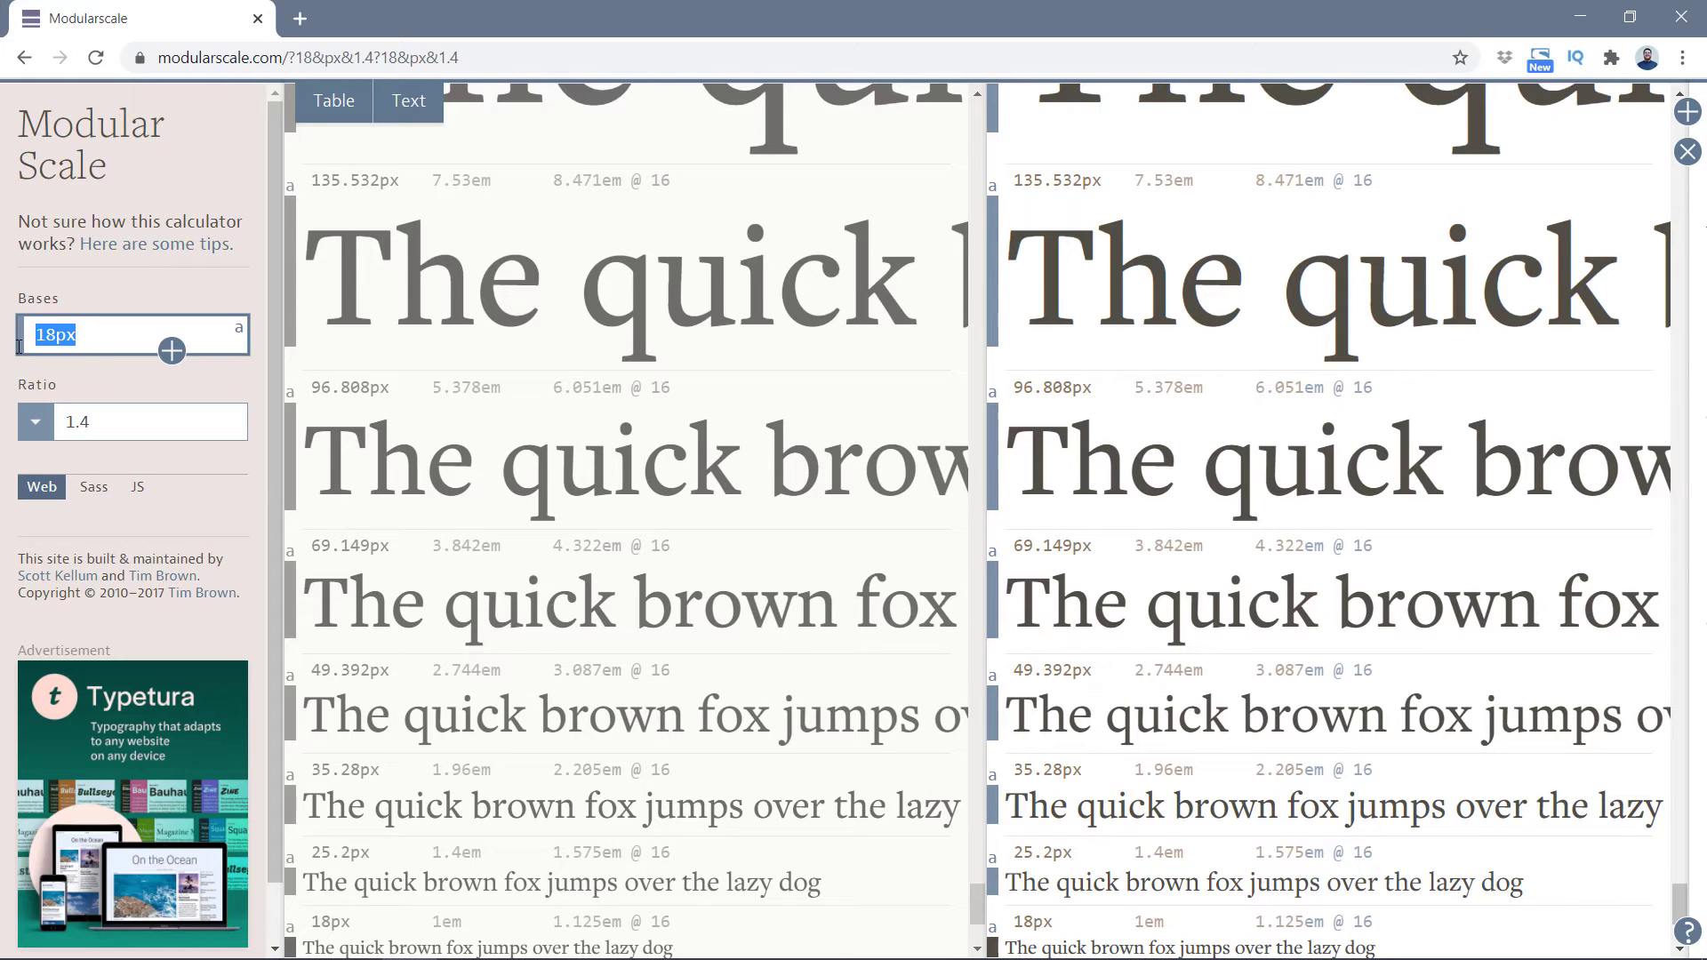
{"action": "type", "text": "25"}
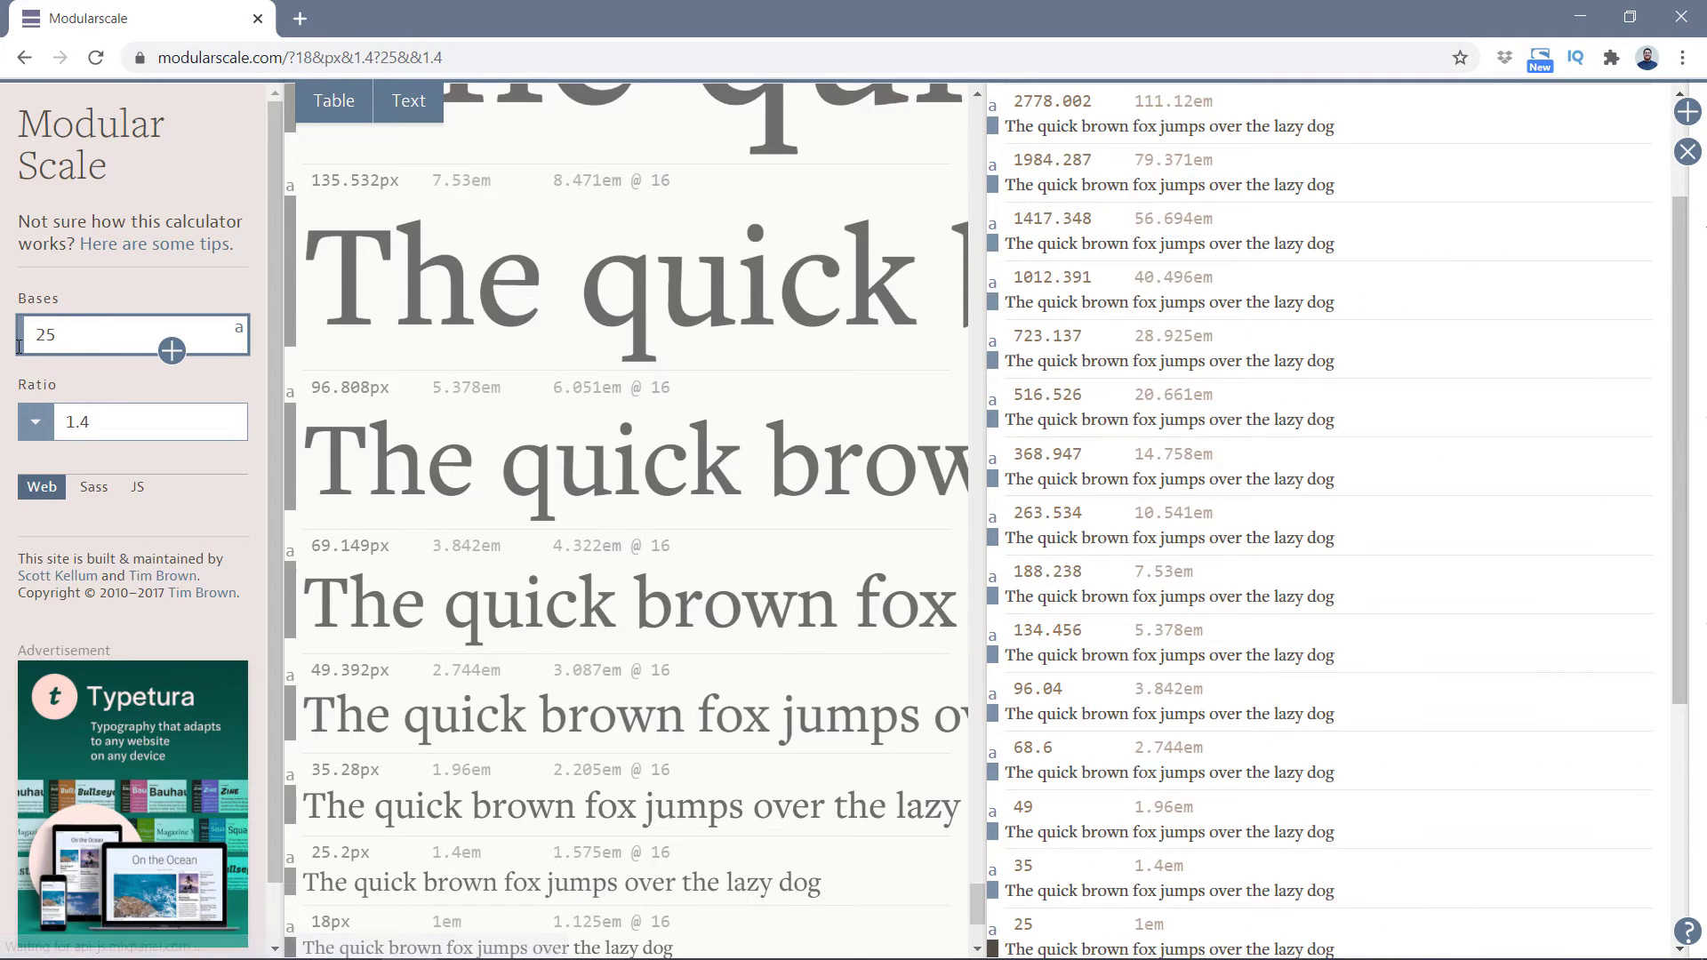
{"action": "key", "text": "Tab"}
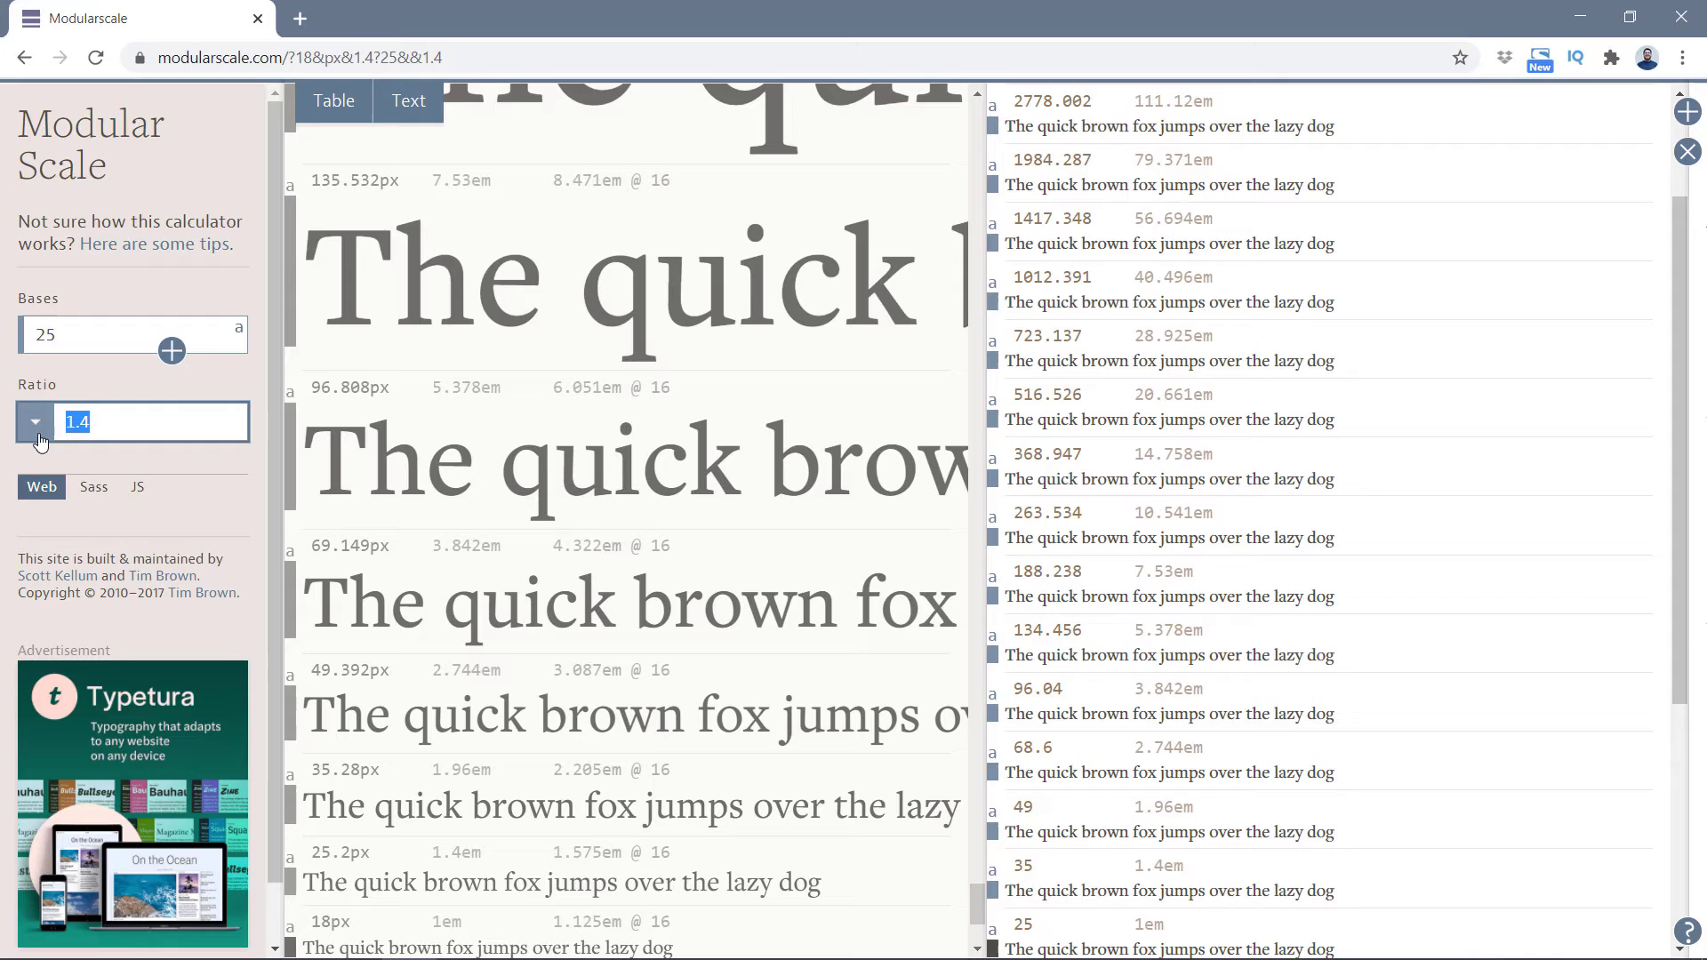
{"action": "type", "text": "1.2"}
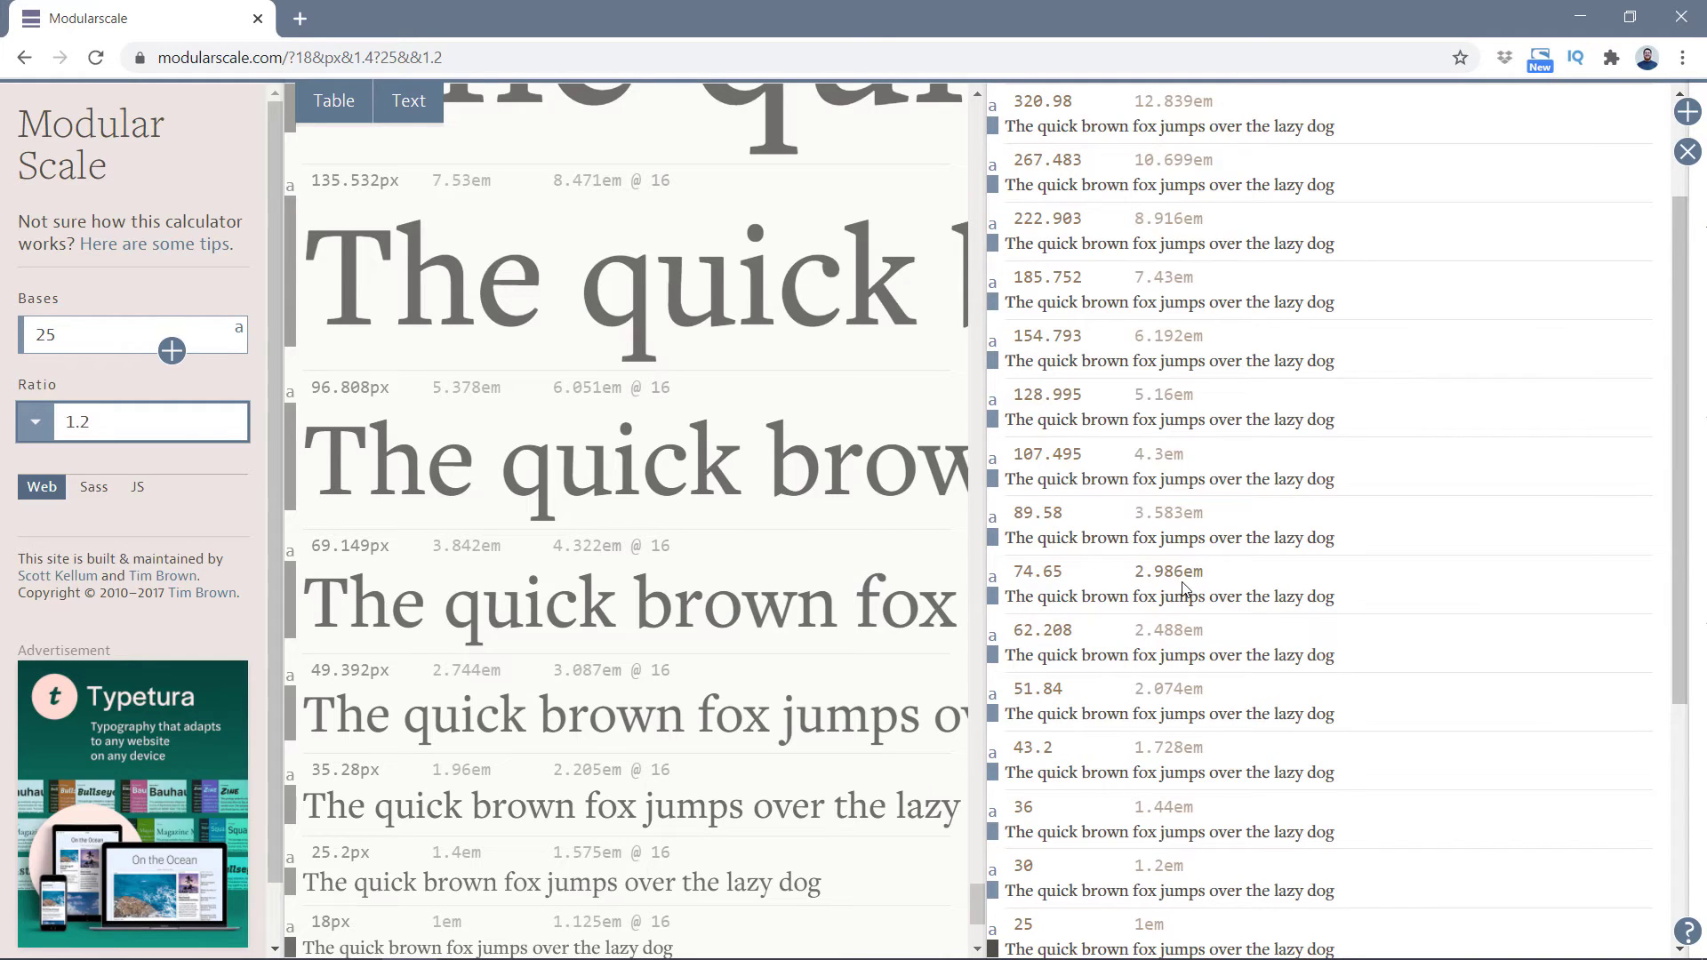
Step: Go through the new scale's sizes: 14.468, 17.361, 20.833, 25, 30, 36, 43.2 and 51.84
{"action": "scroll", "coordinate": [1181, 593], "scroll_direction": "down", "scroll_amount": 4}
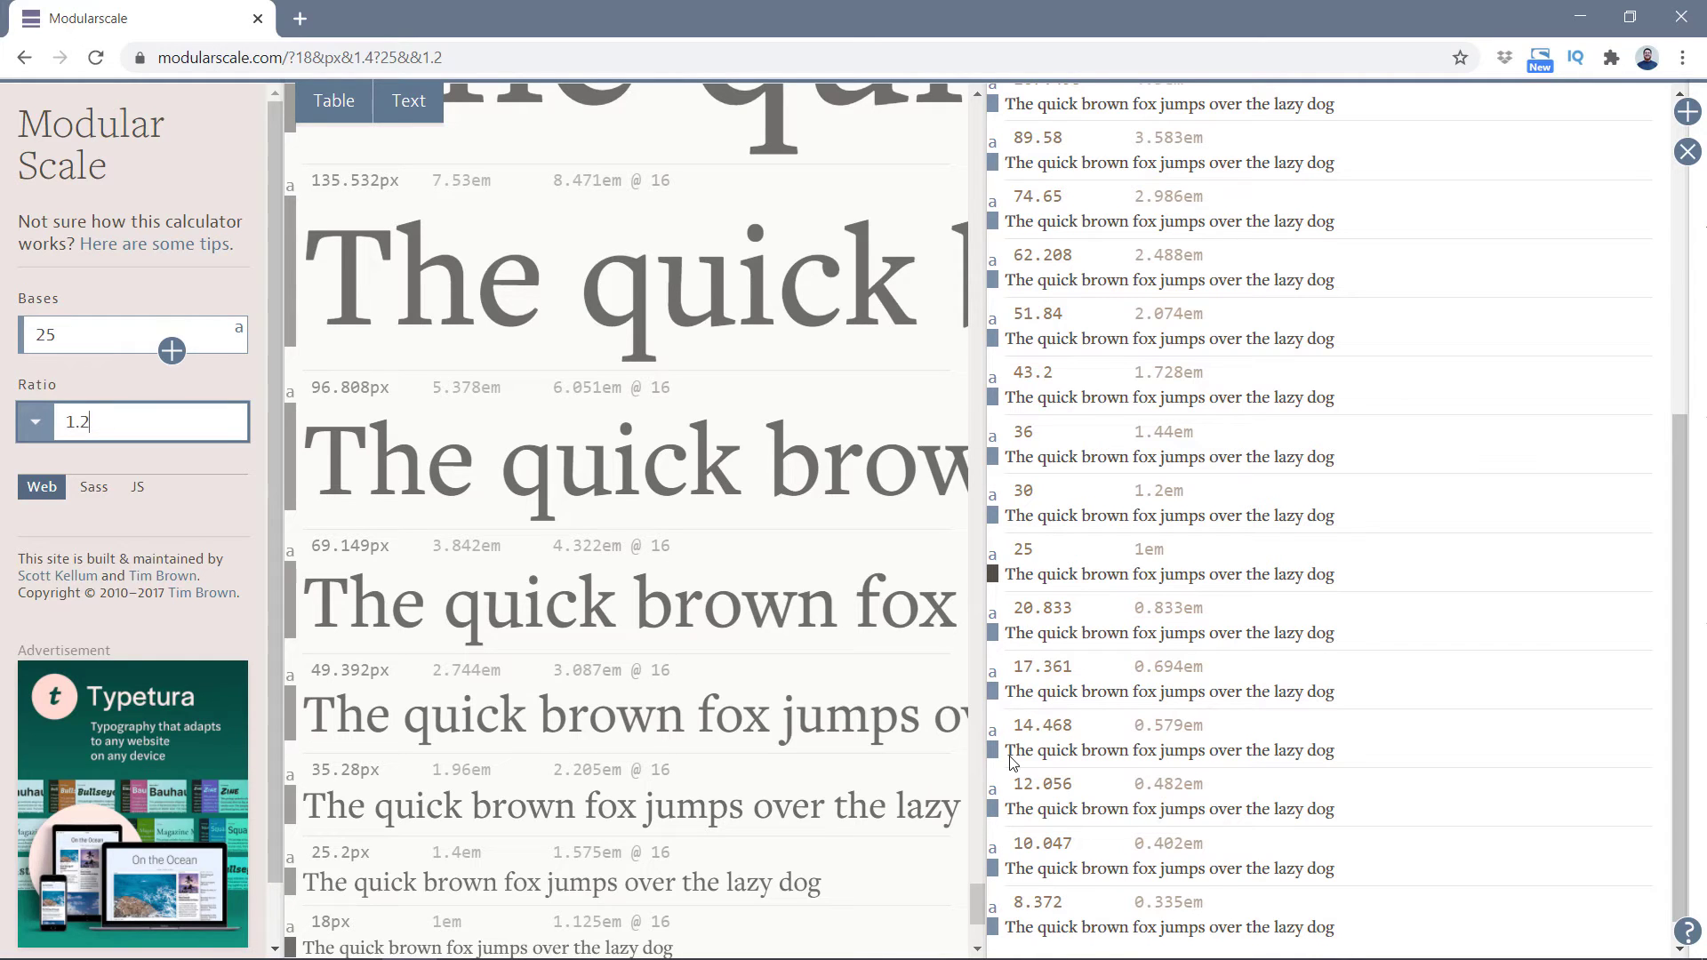
{"action": "scroll", "coordinate": [1027, 707], "scroll_direction": "down", "scroll_amount": 1}
{"action": "left_click_drag", "start_coordinate": [1021, 692], "coordinate": [1092, 699]}
{"action": "left_click", "coordinate": [1022, 634]}
{"action": "double_click", "coordinate": [1022, 634]}
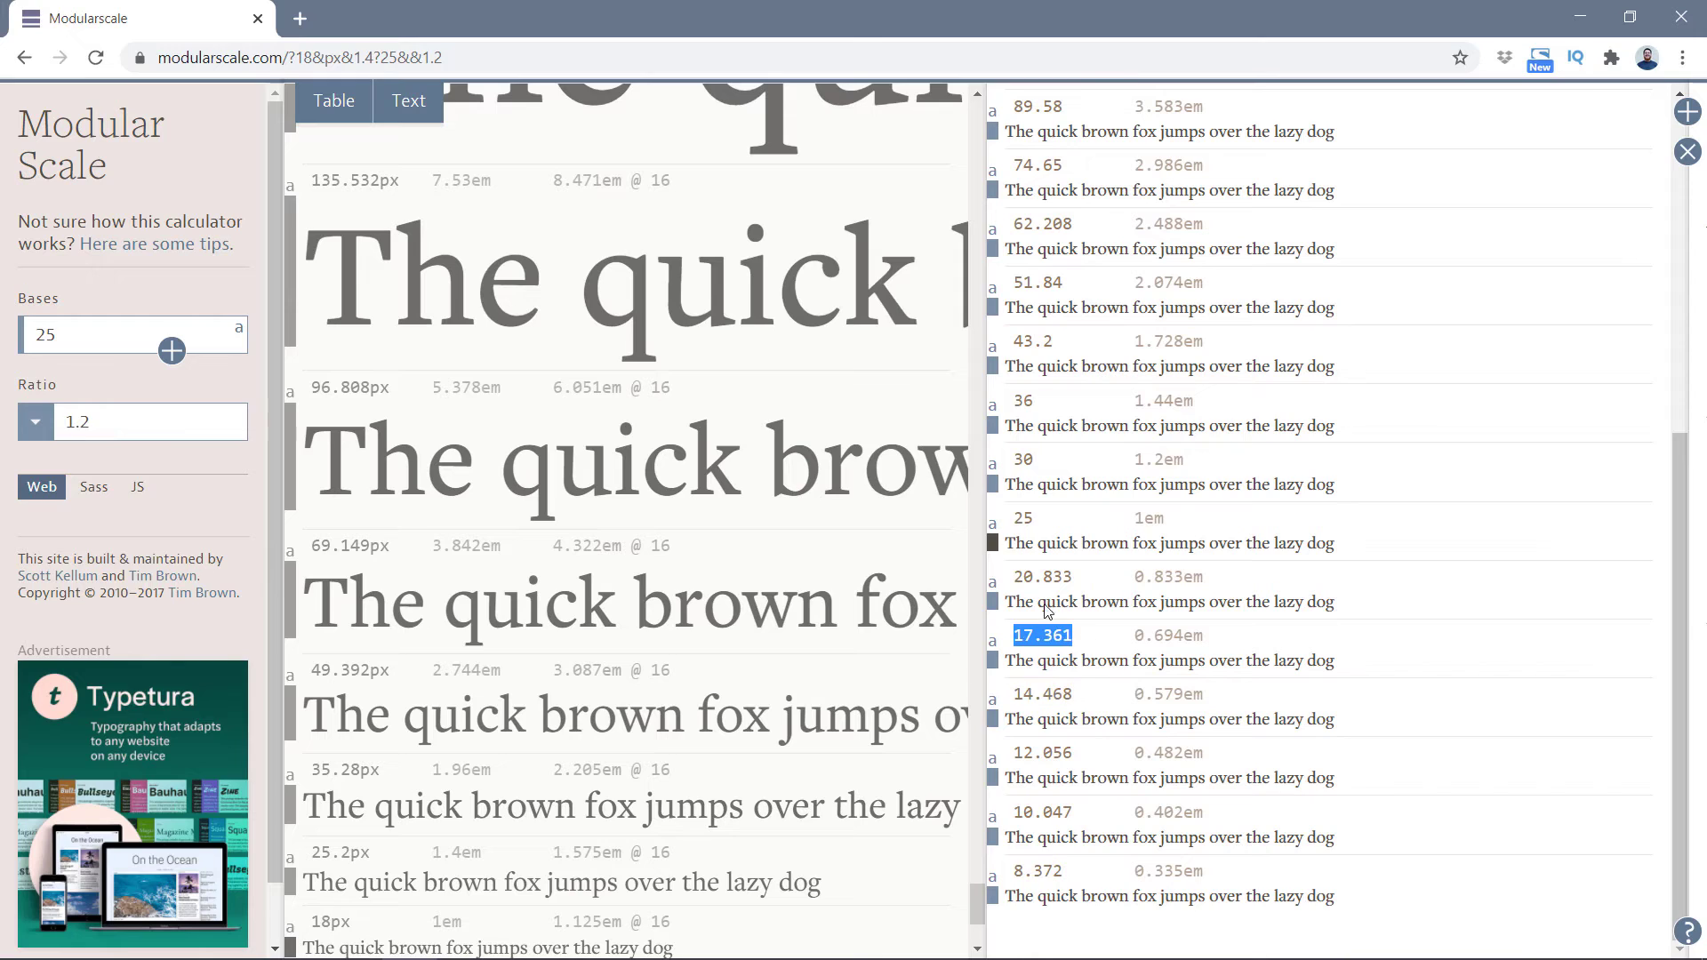
{"action": "double_click", "coordinate": [1057, 578]}
{"action": "double_click", "coordinate": [1023, 520]}
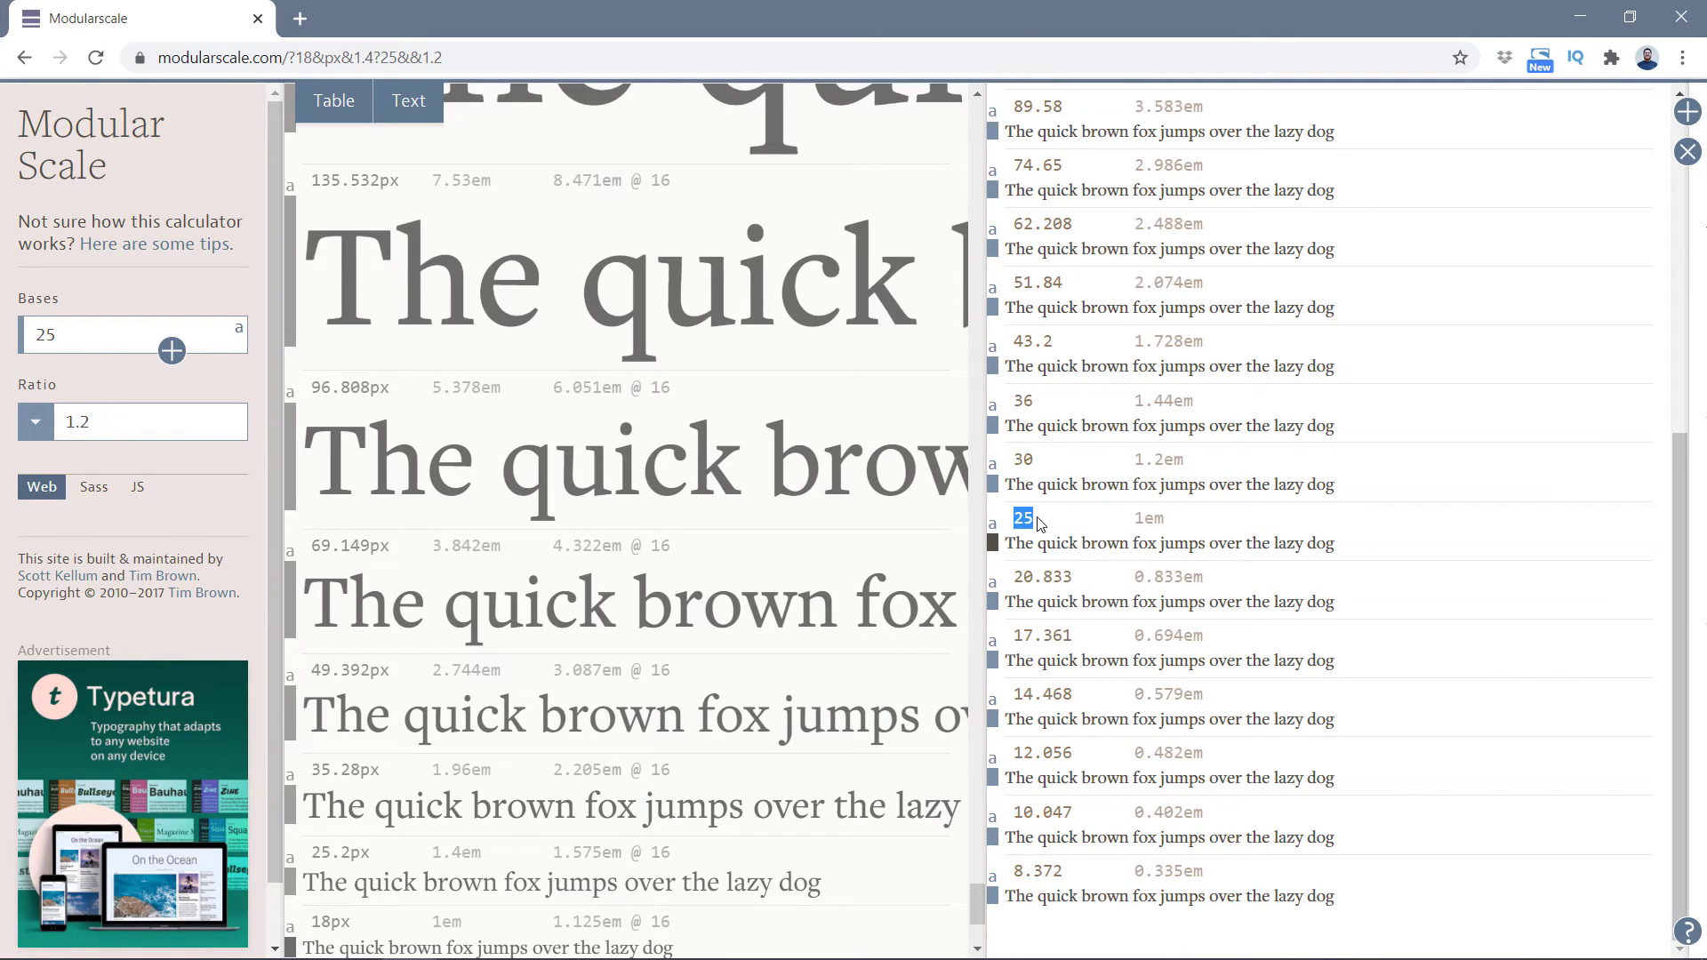
{"action": "double_click", "coordinate": [1022, 460]}
{"action": "double_click", "coordinate": [1023, 401]}
{"action": "double_click", "coordinate": [1023, 345]}
{"action": "double_click", "coordinate": [1022, 283]}
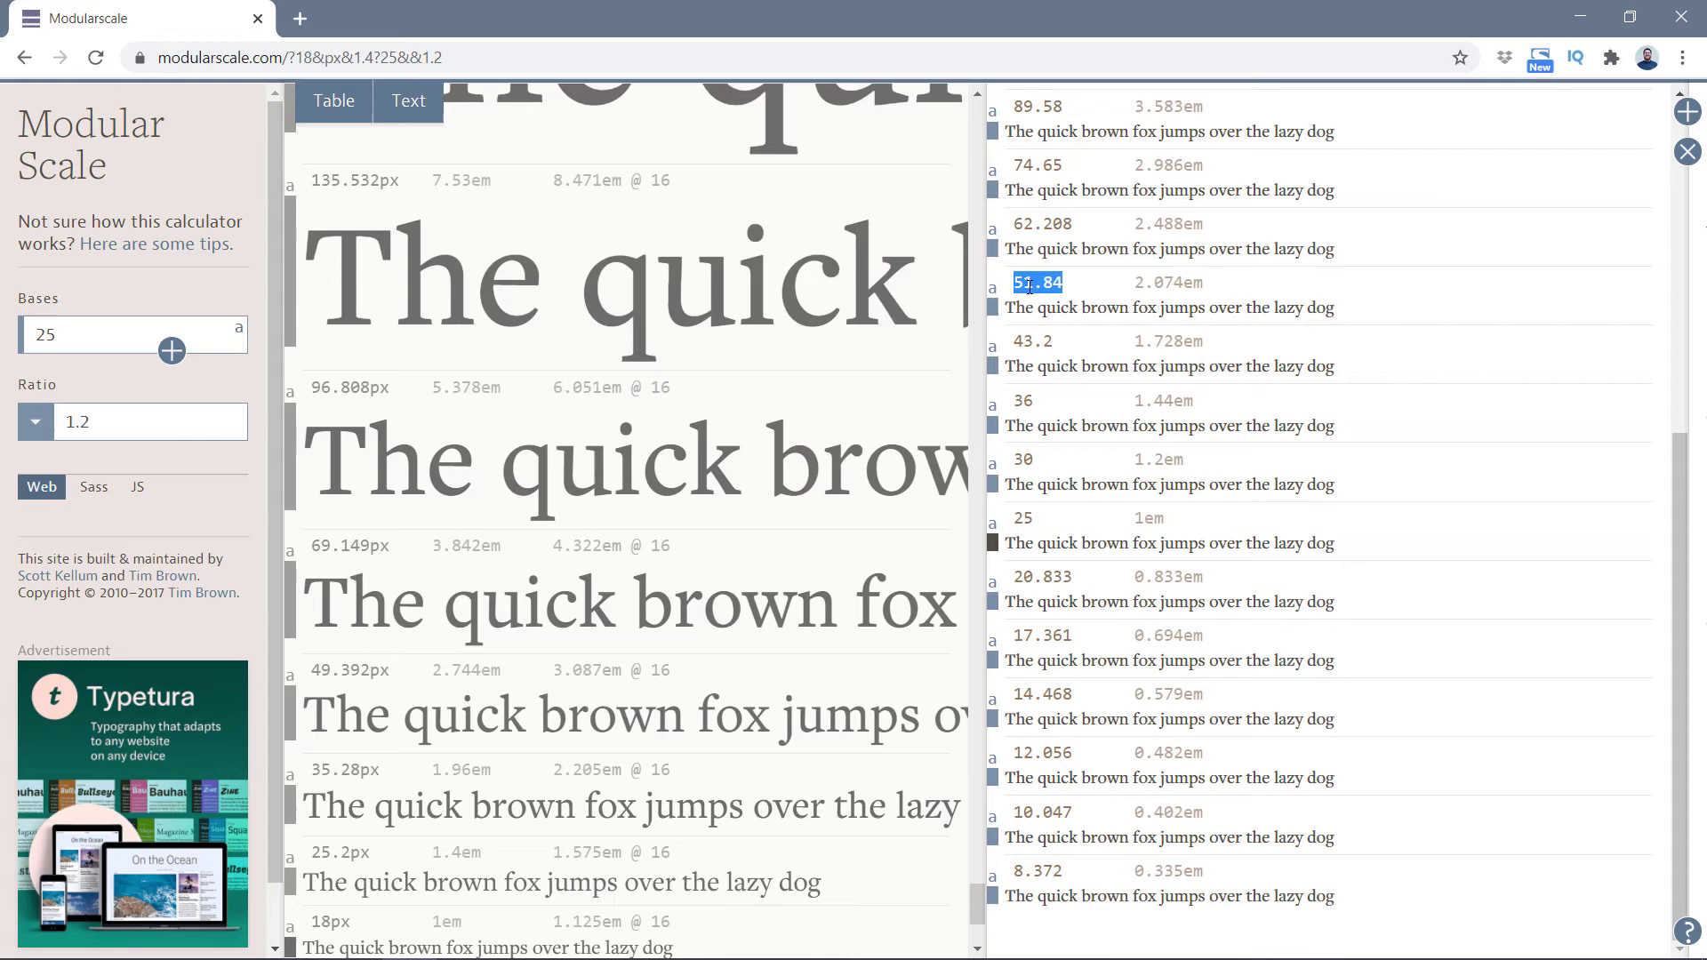
{"action": "scroll", "coordinate": [411, 732], "scroll_direction": "down", "scroll_amount": 4}
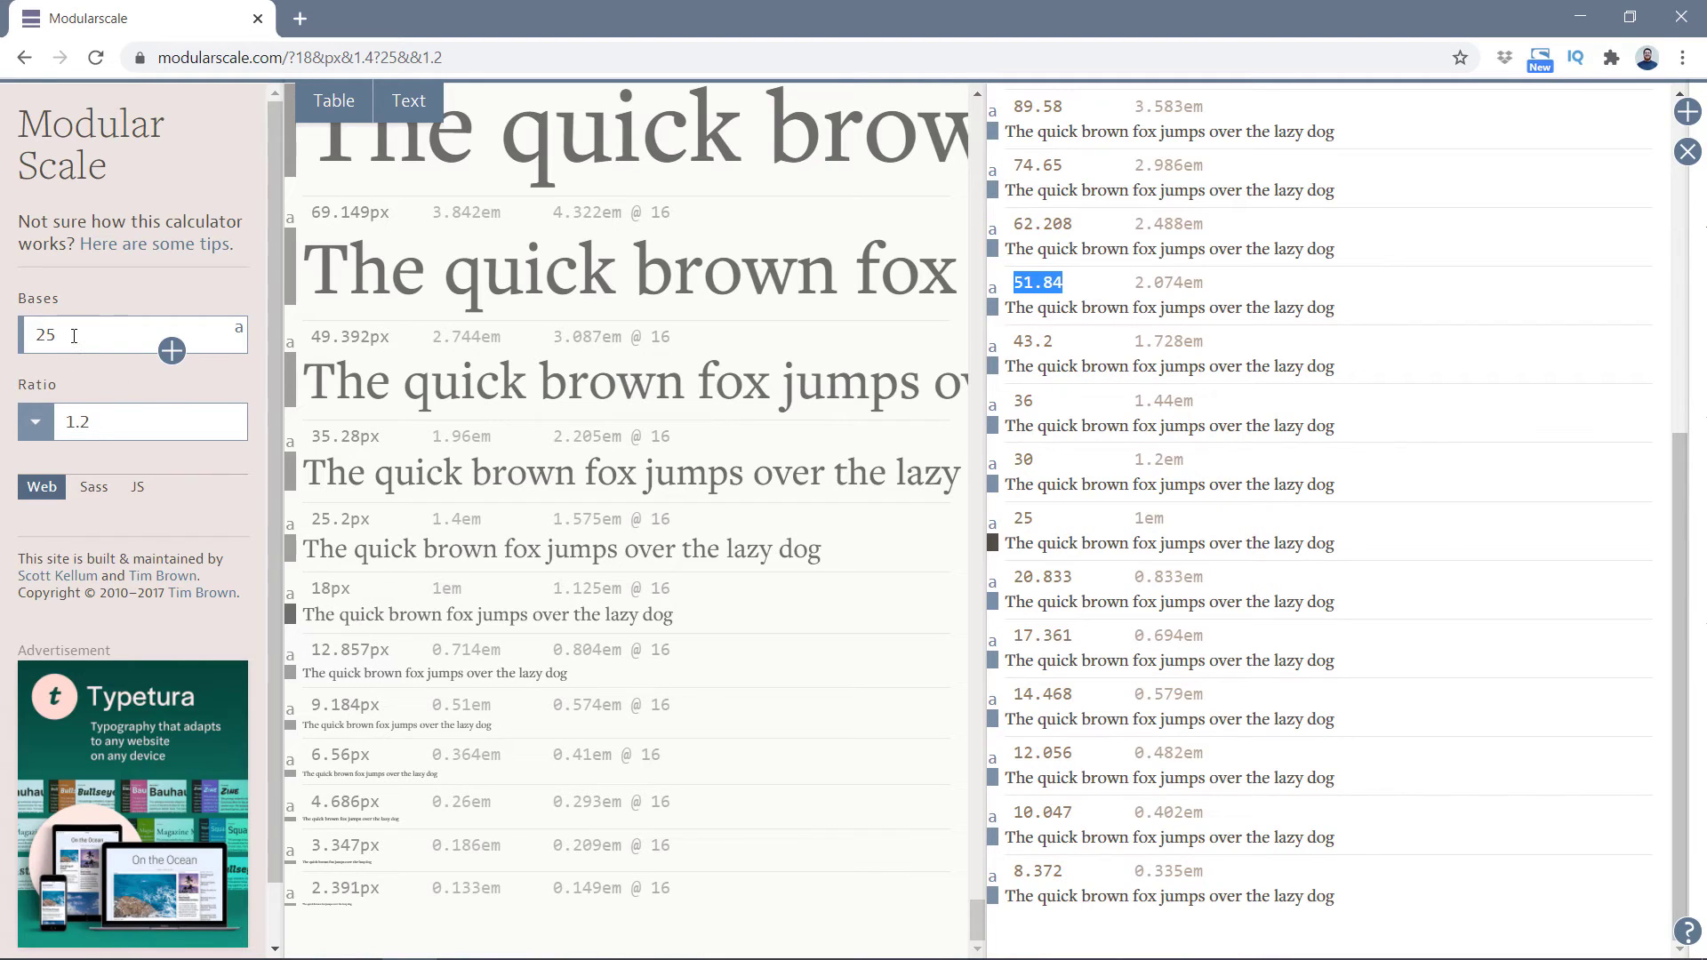
Step: Change the second scale's base from 25 to 18 and compare 15, 21.6, 25.92, 31.104 against 25.2px
{"action": "left_click_drag", "start_coordinate": [74, 336], "coordinate": [36, 335]}
{"action": "type", "text": "18"}
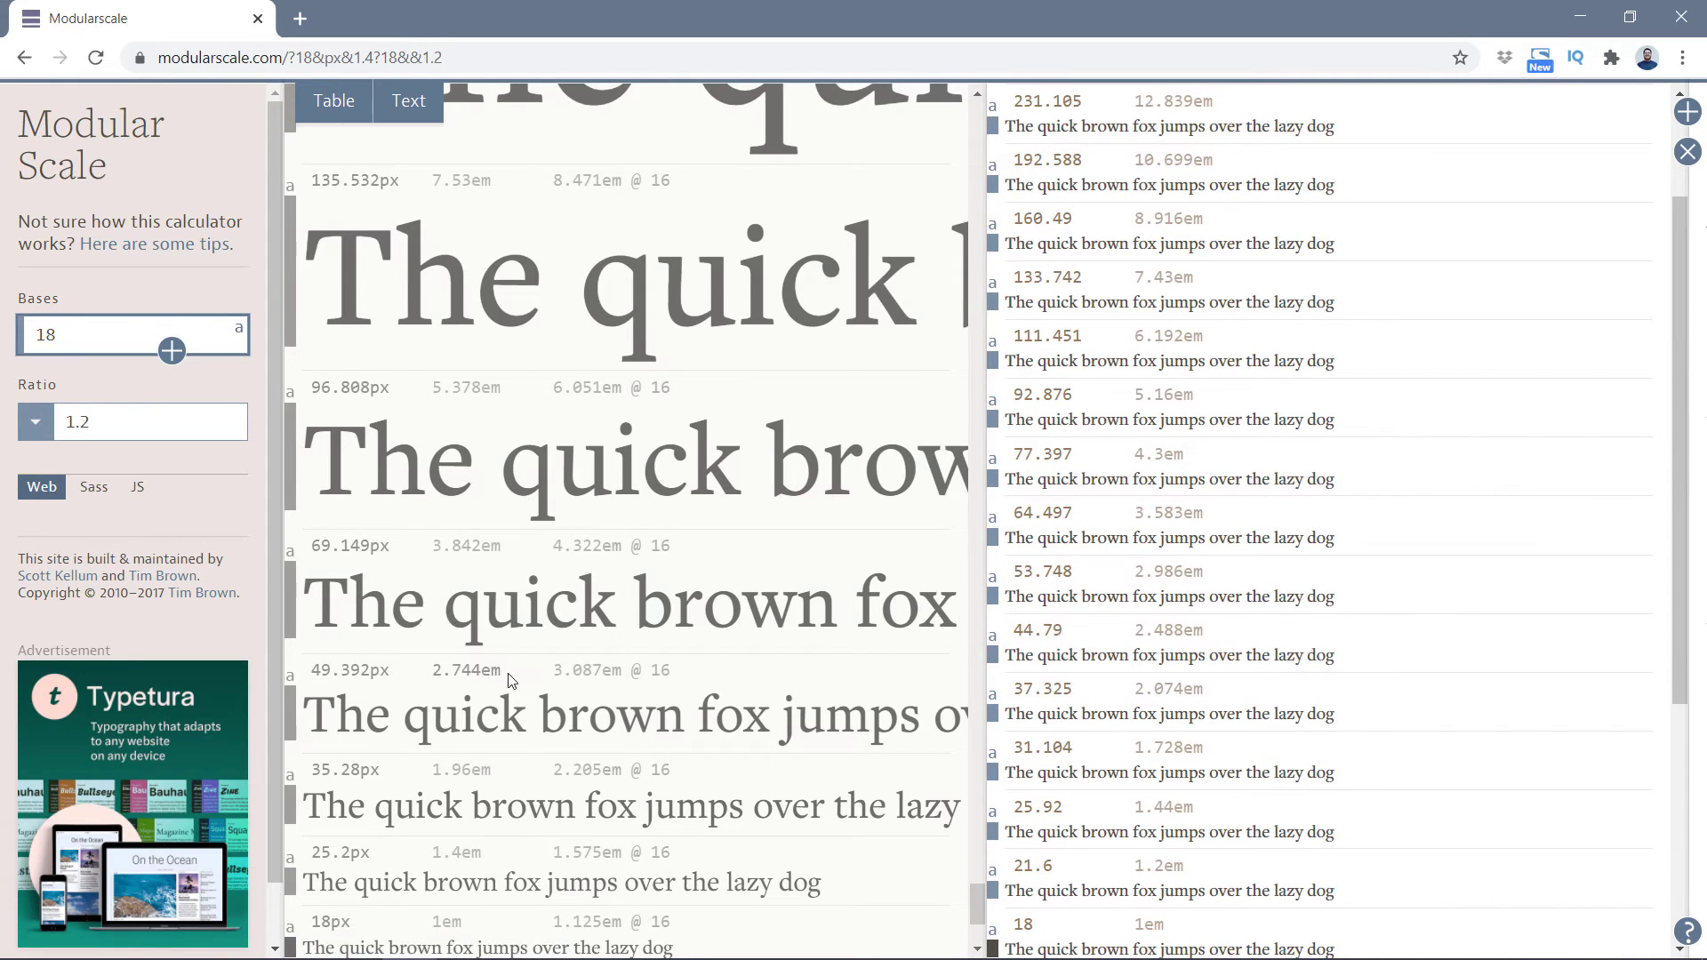
{"action": "scroll", "coordinate": [484, 680], "scroll_direction": "down", "scroll_amount": 3}
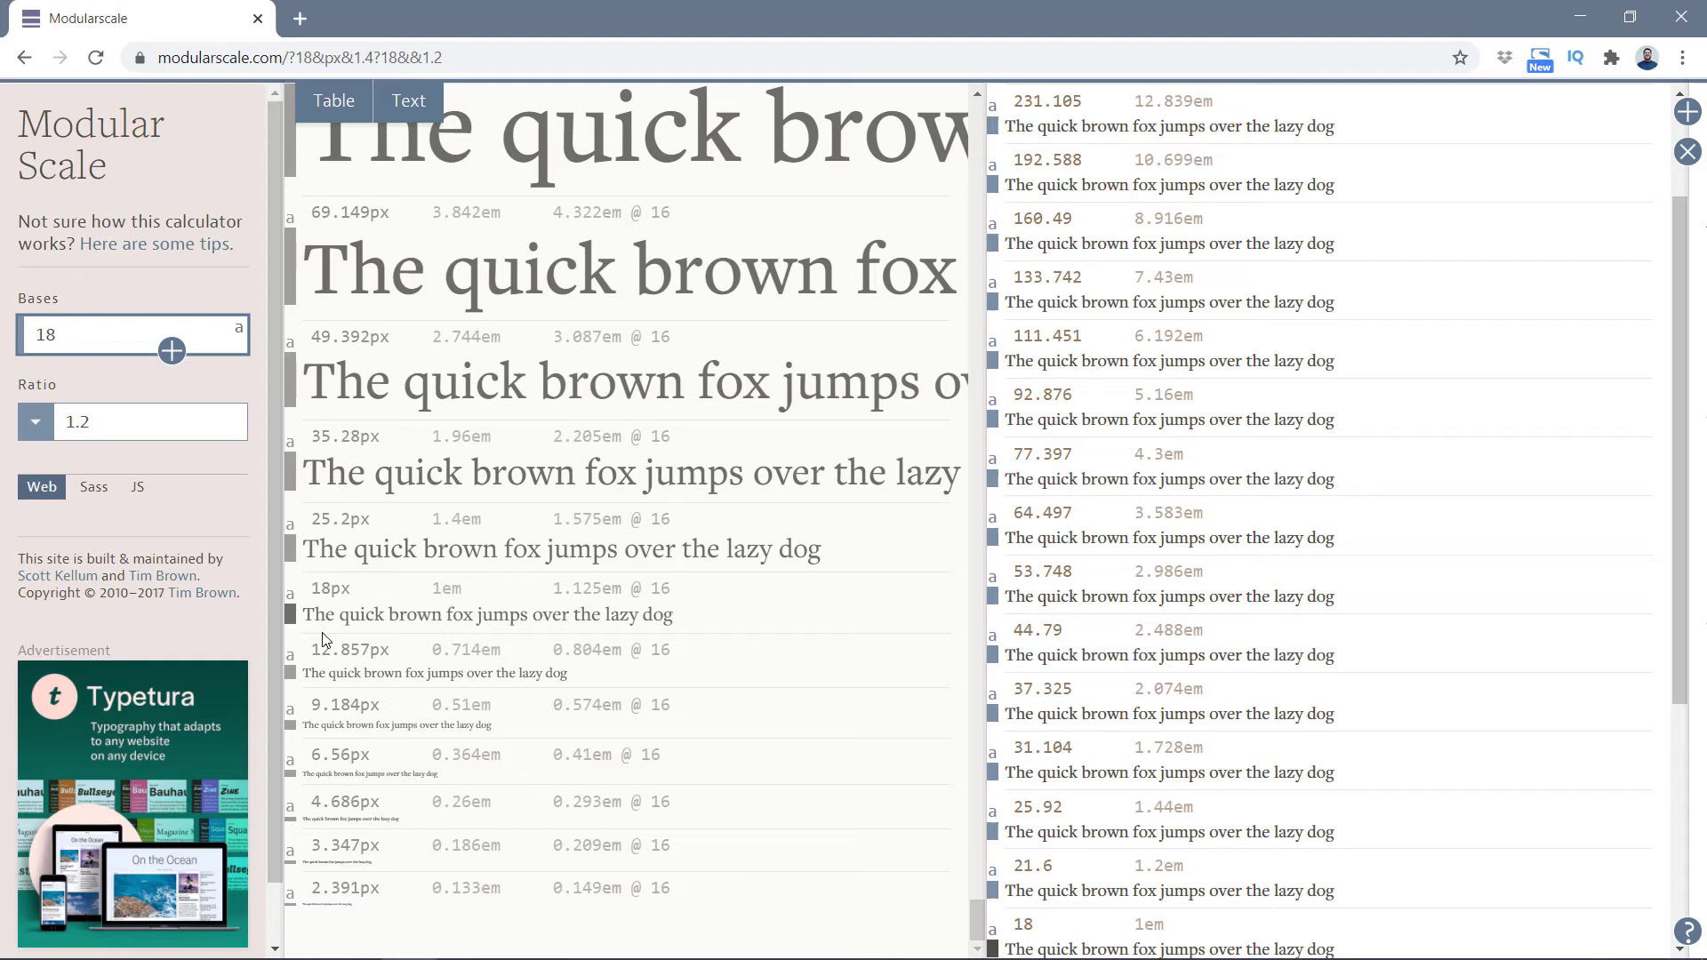
{"action": "scroll", "coordinate": [1018, 738], "scroll_direction": "down", "scroll_amount": 4}
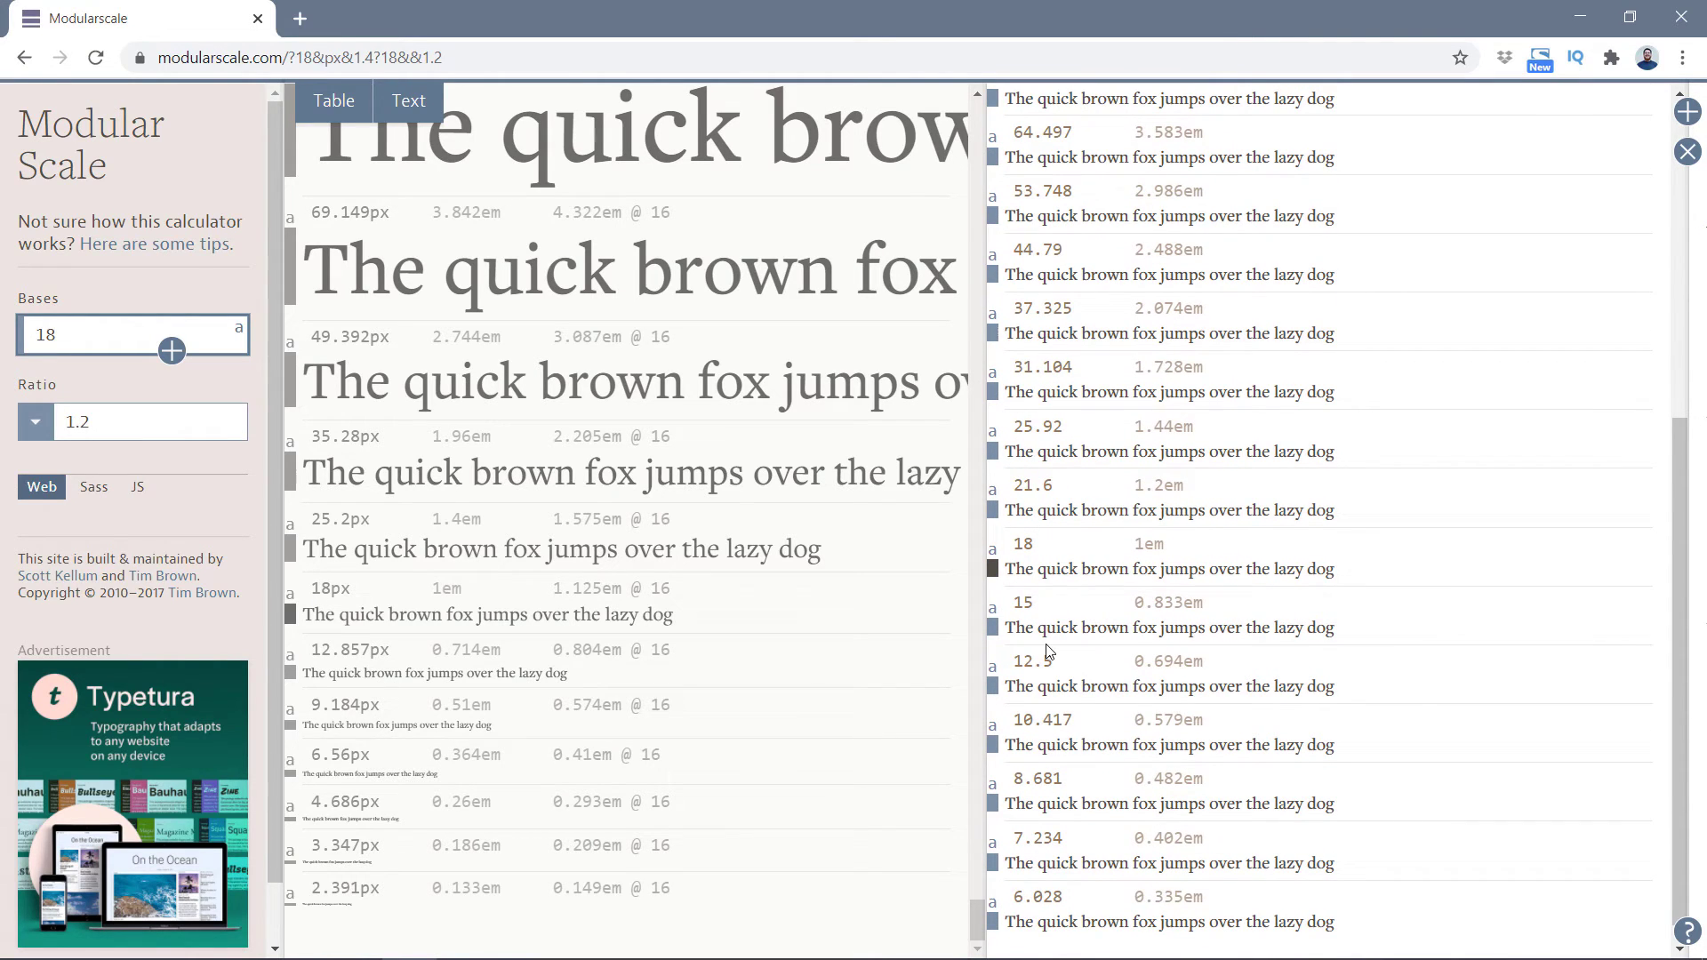
{"action": "double_click", "coordinate": [1024, 602]}
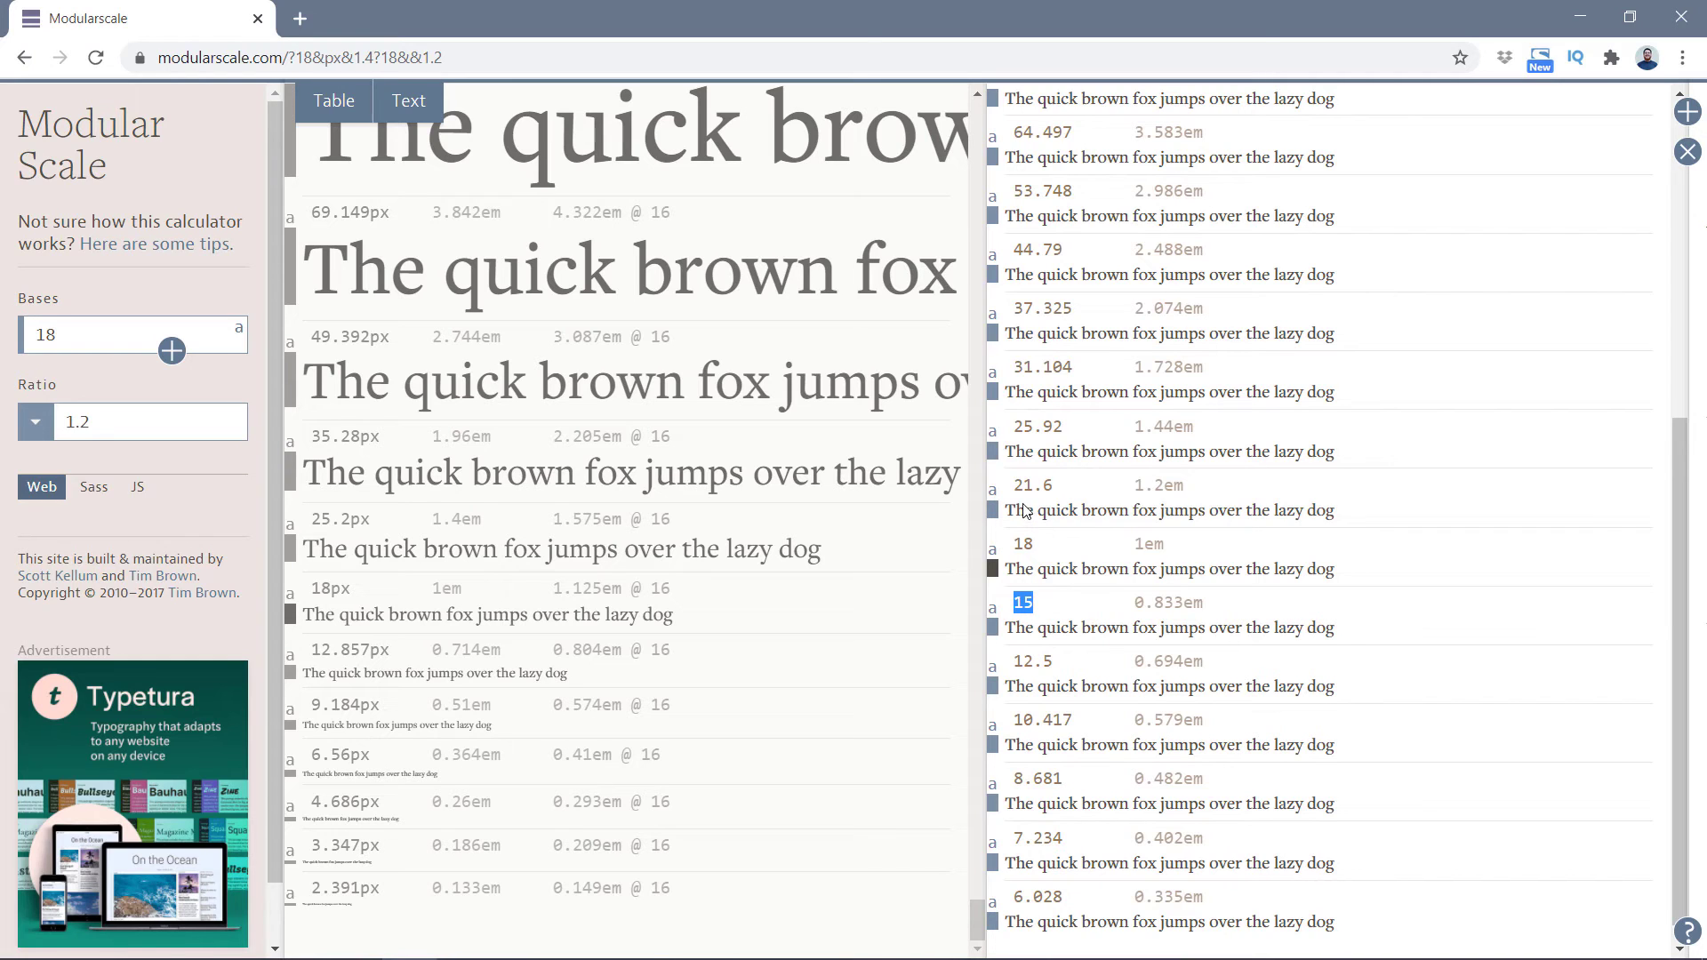
{"action": "left_click_drag", "start_coordinate": [1018, 486], "coordinate": [1056, 484]}
{"action": "left_click_drag", "start_coordinate": [310, 519], "coordinate": [372, 521]}
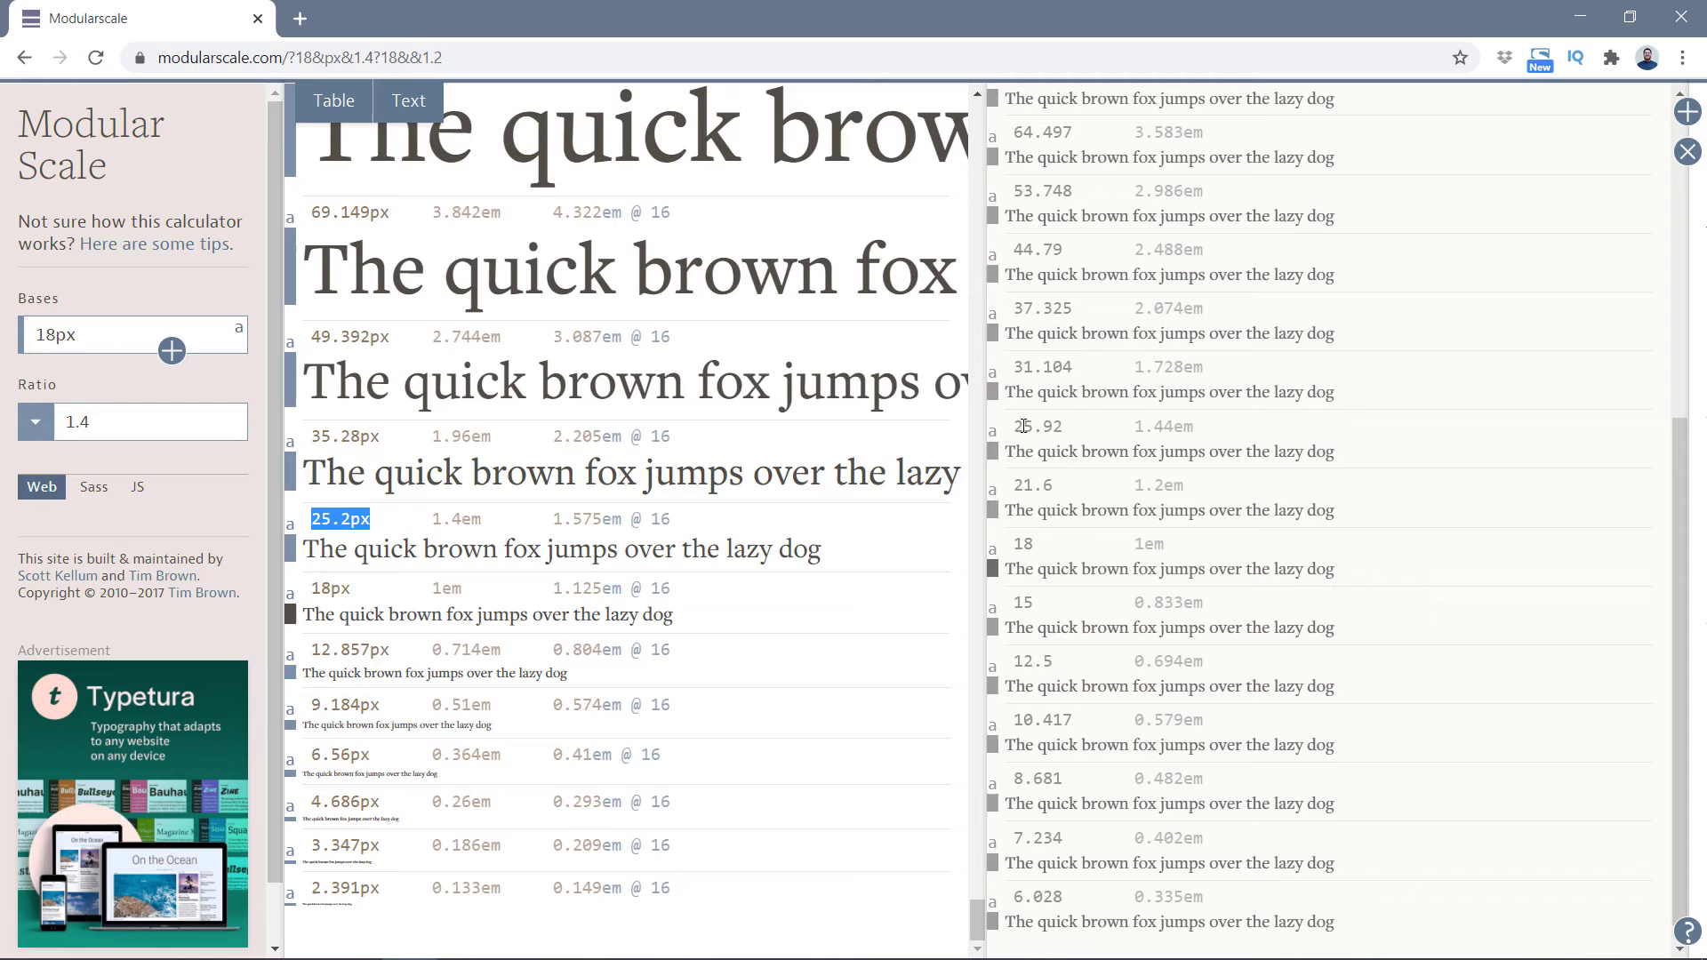
{"action": "left_click_drag", "start_coordinate": [1015, 428], "coordinate": [1078, 431]}
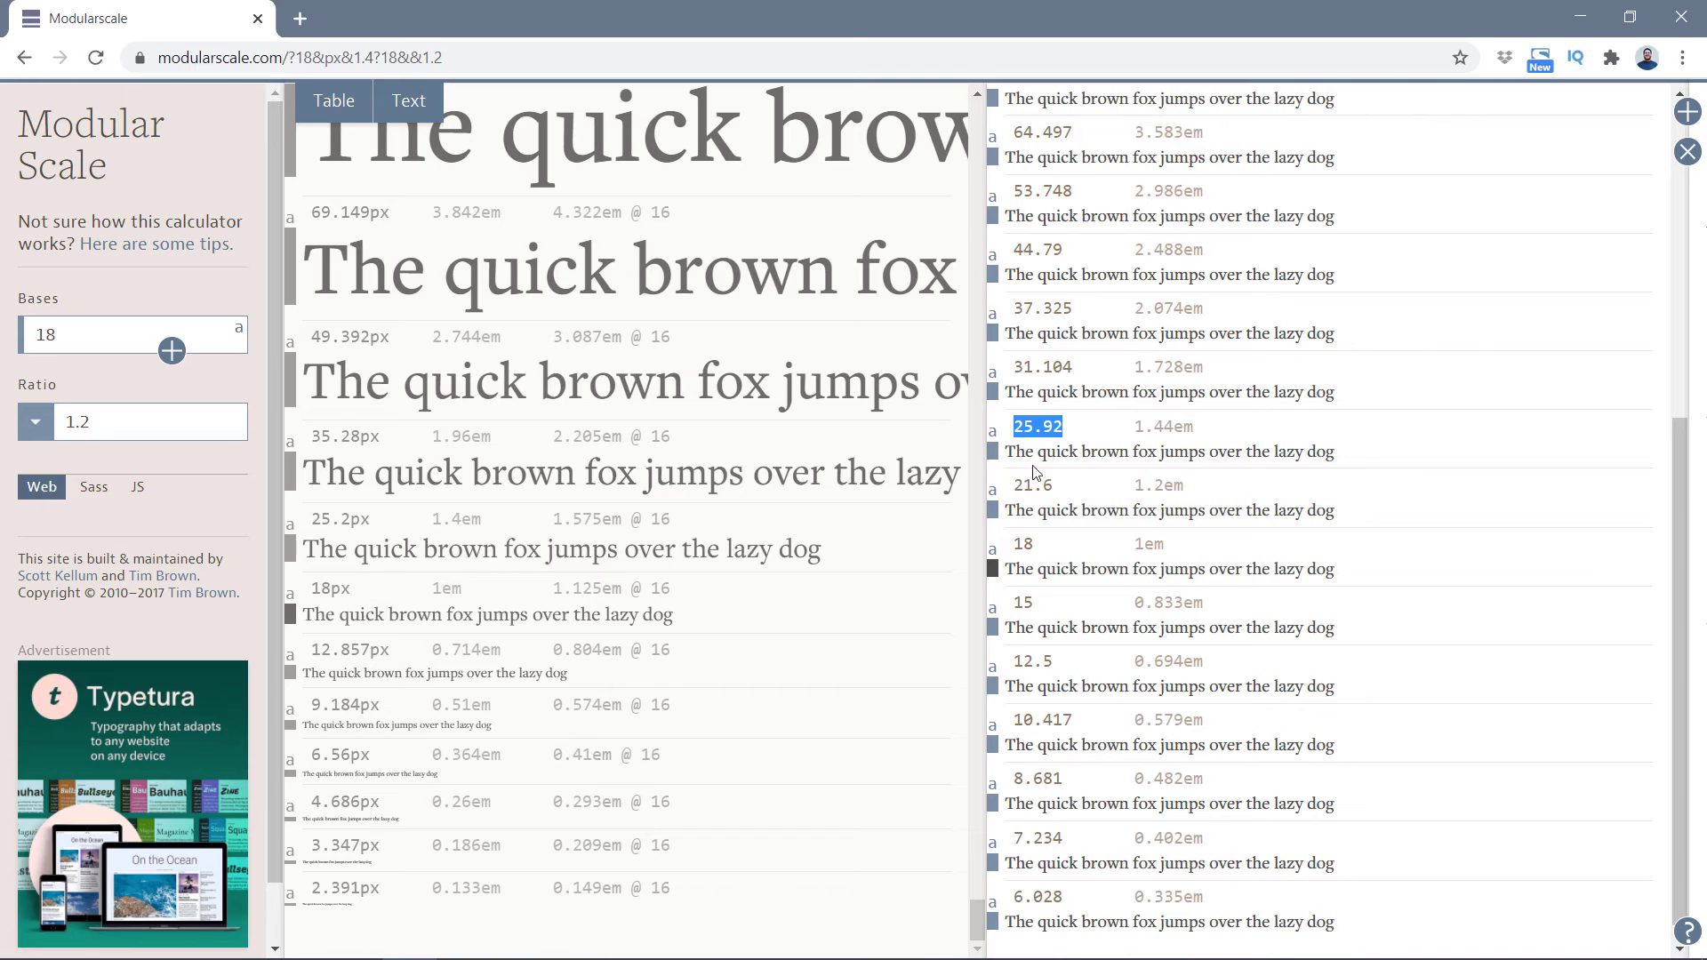
{"action": "left_click_drag", "start_coordinate": [1014, 367], "coordinate": [1079, 374]}
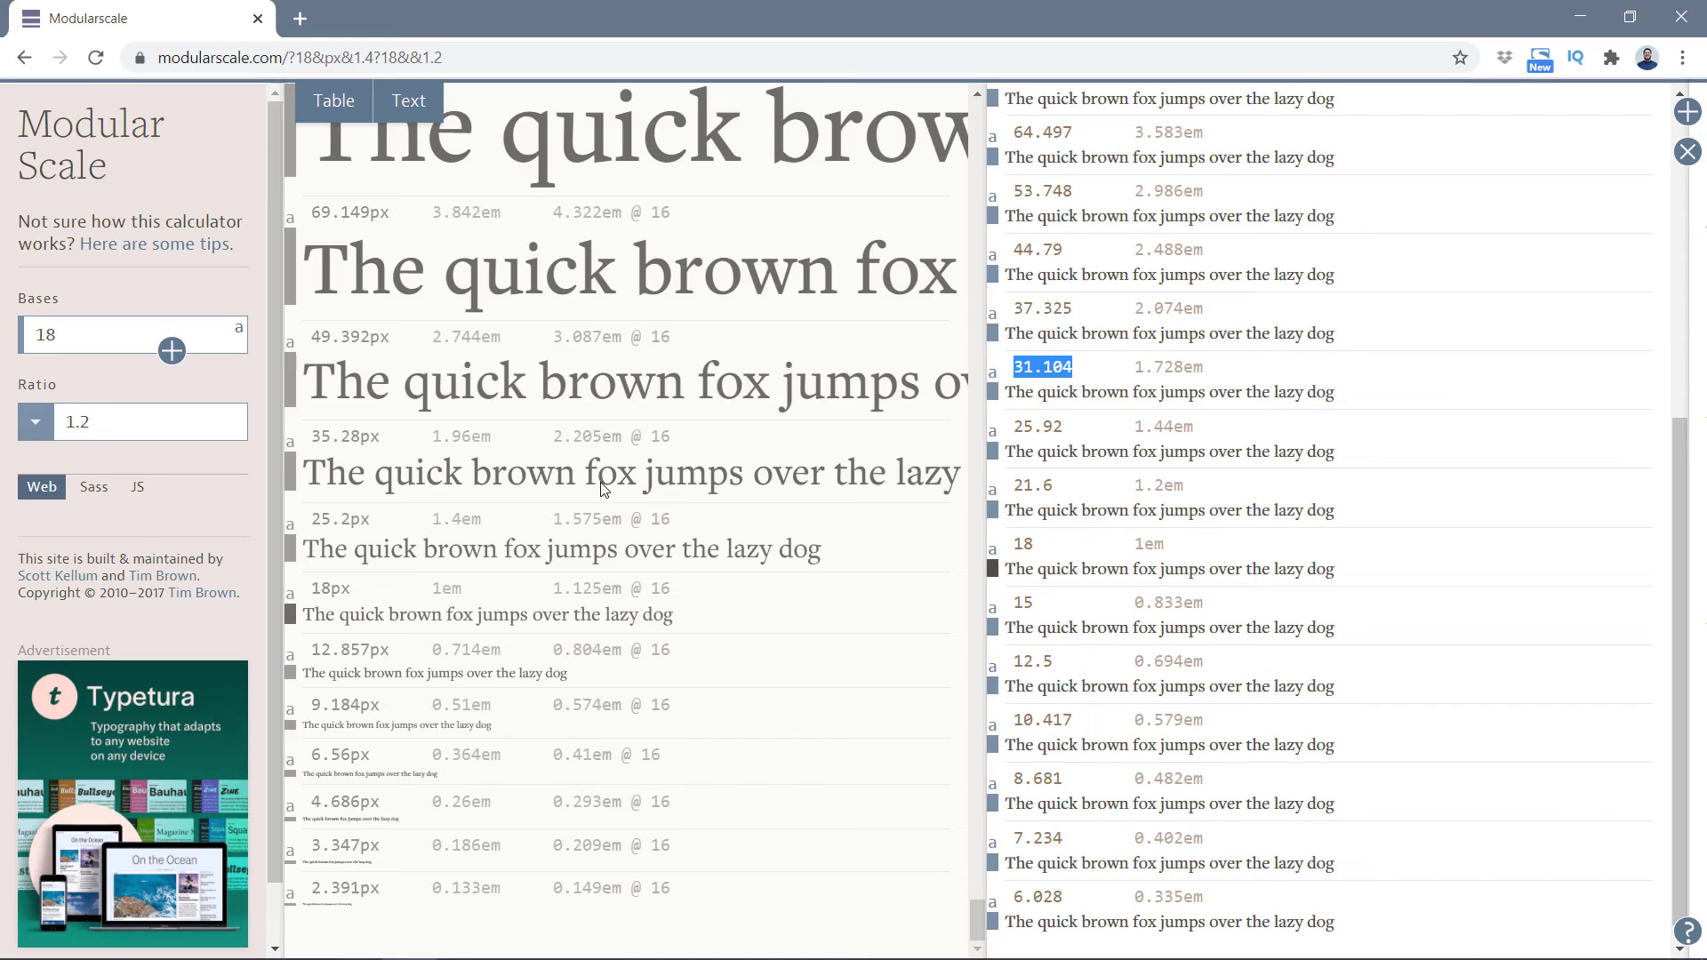
Step: Back in Figma, pan past the Mobile Form, Tablet-SinglePage and Tablet Form frames toward Landing Desktop
{"action": "left_click", "coordinate": [960, 937]}
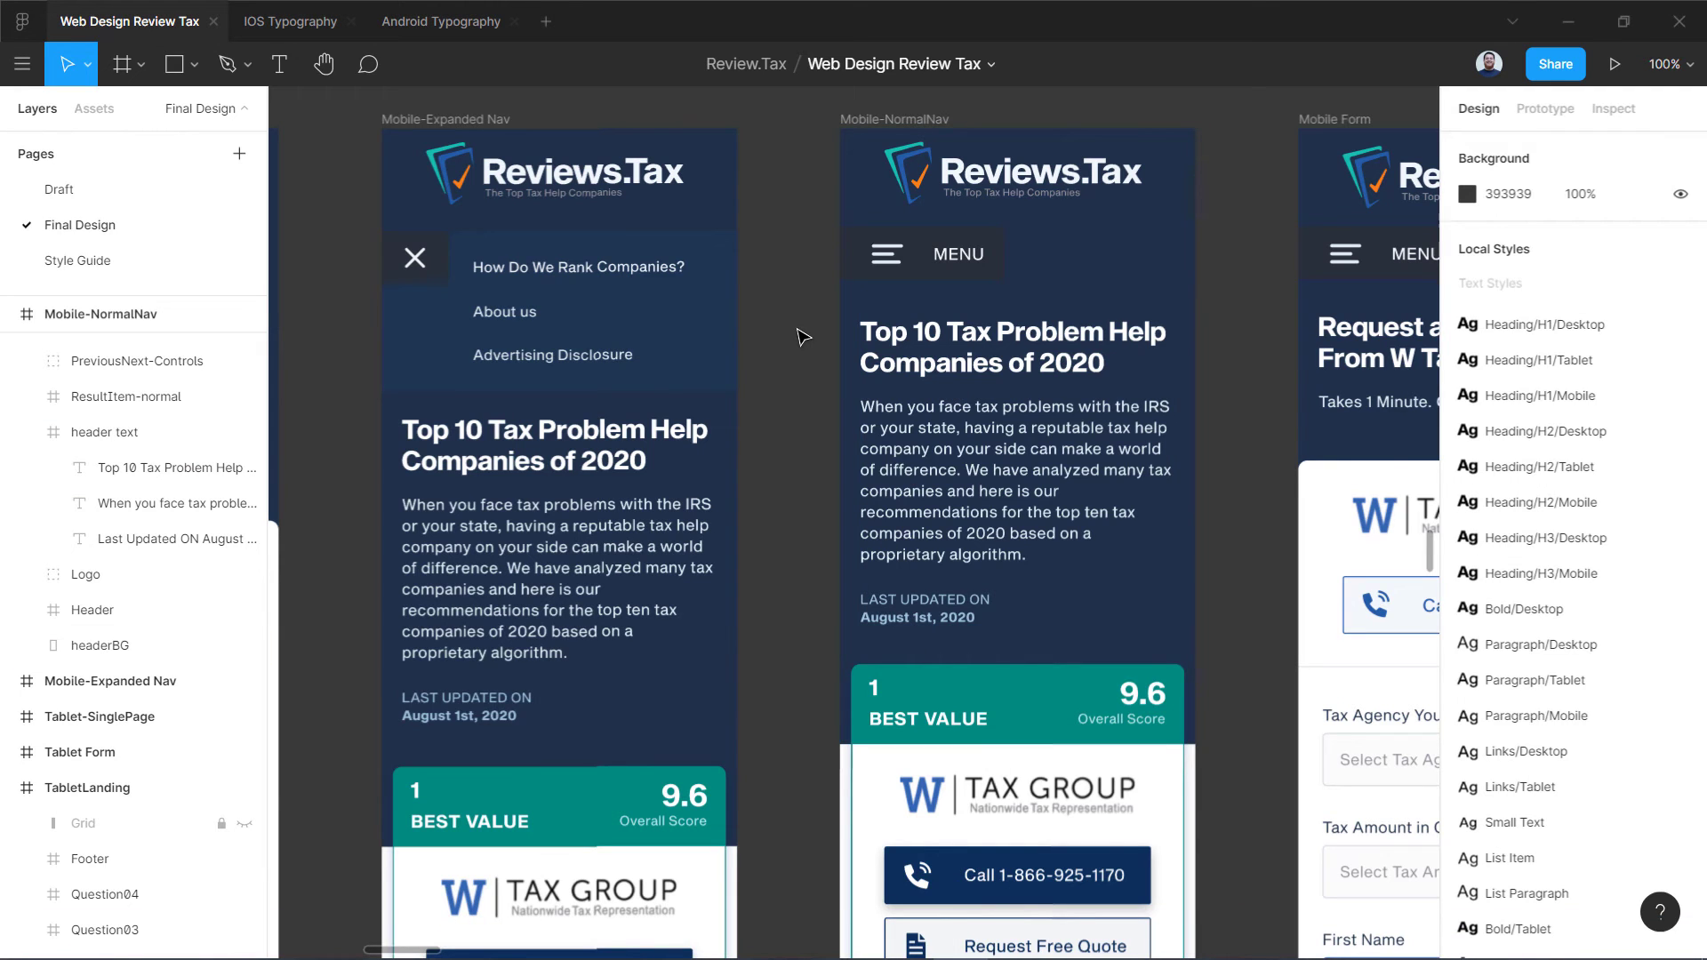
{"action": "left_click_drag", "start_coordinate": [1242, 500], "coordinate": [672, 549]}
{"action": "left_click_drag", "start_coordinate": [1223, 537], "coordinate": [1029, 515]}
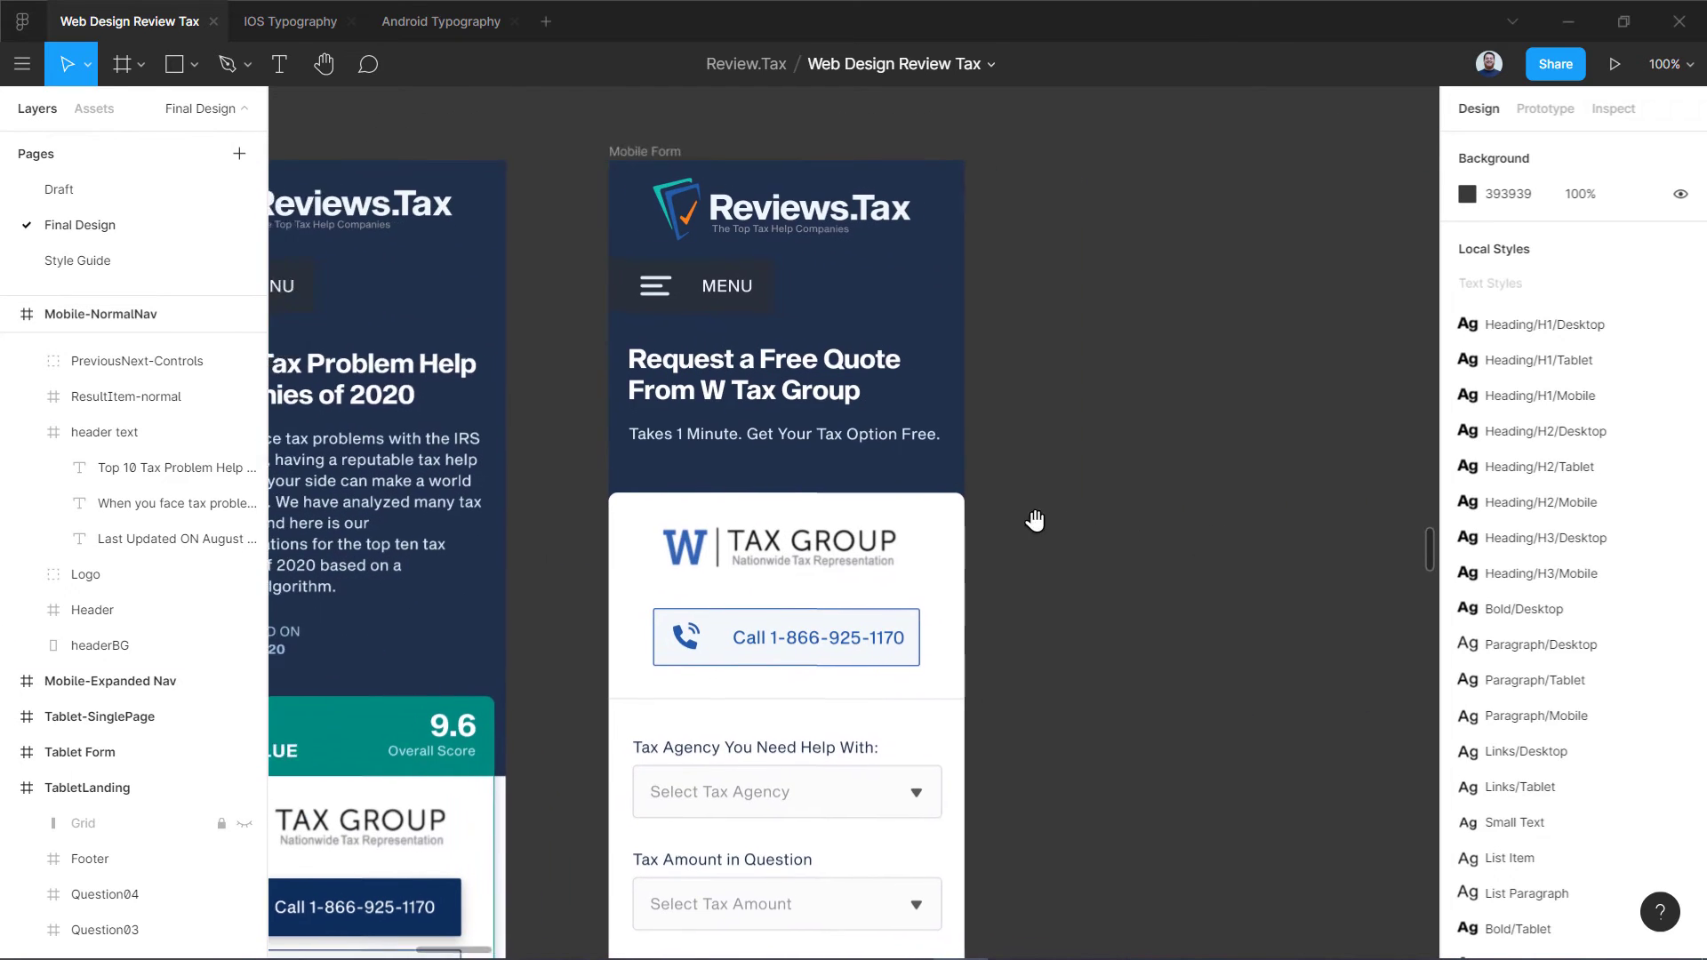
{"action": "left_click_drag", "start_coordinate": [1269, 515], "coordinate": [564, 515]}
{"action": "left_click_drag", "start_coordinate": [871, 532], "coordinate": [699, 509]}
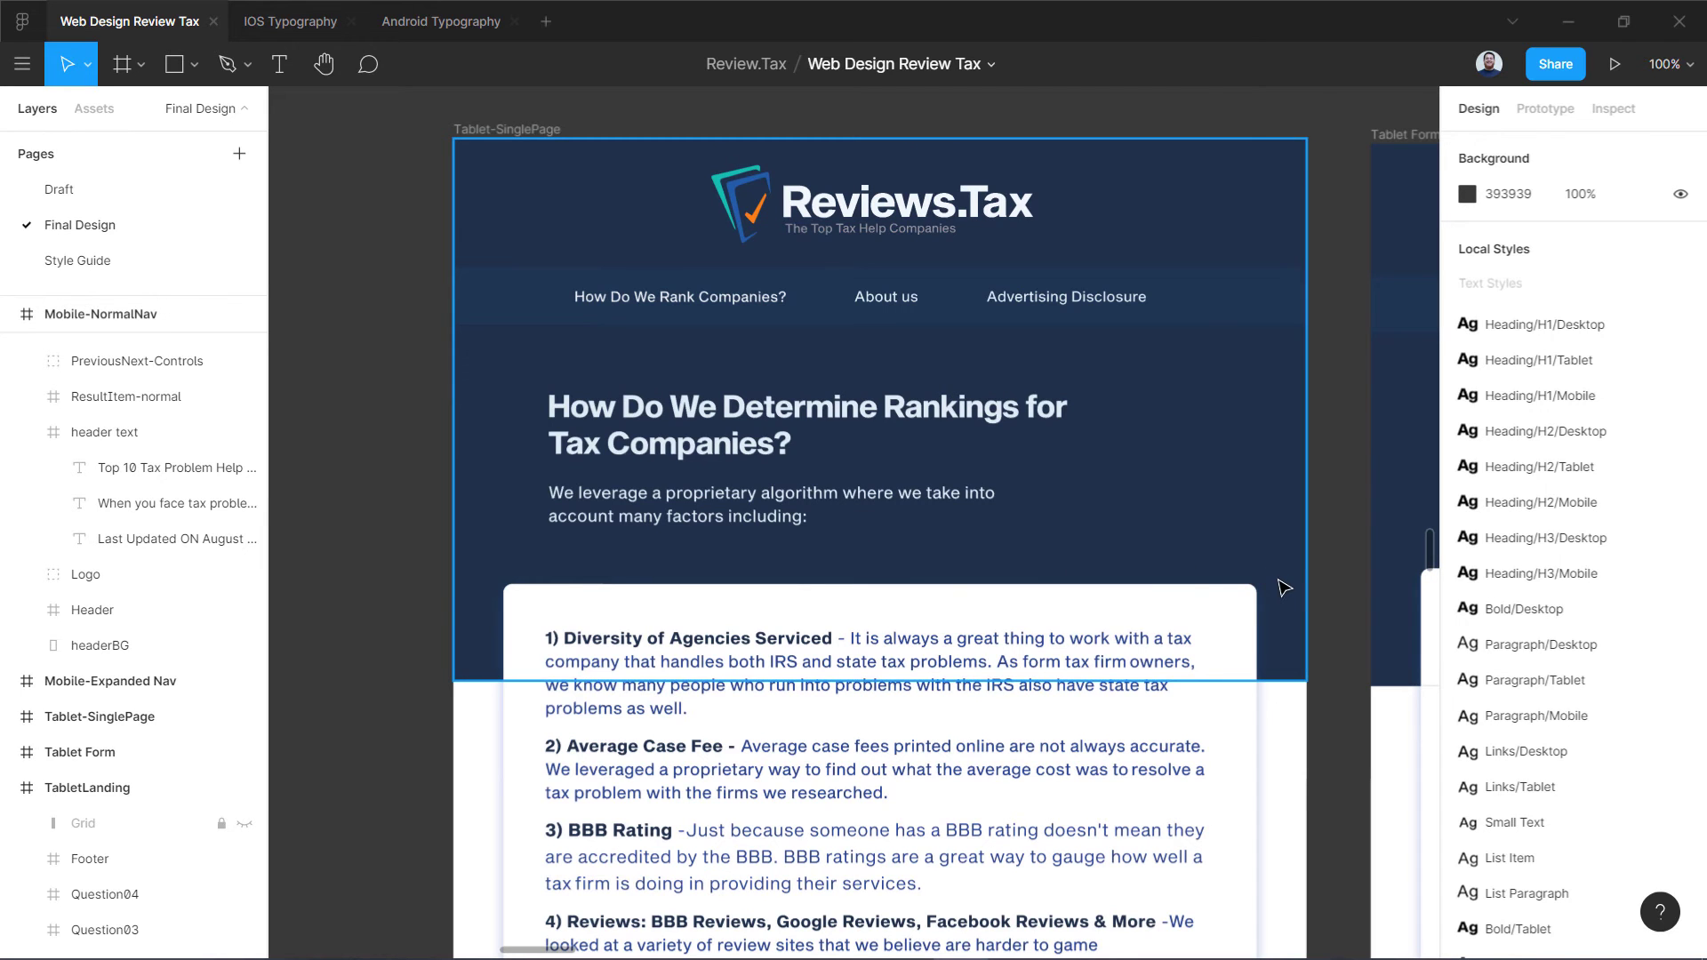
{"action": "left_click_drag", "start_coordinate": [1250, 562], "coordinate": [748, 567]}
{"action": "scroll", "coordinate": [748, 568], "scroll_direction": "right", "scroll_amount": 20}
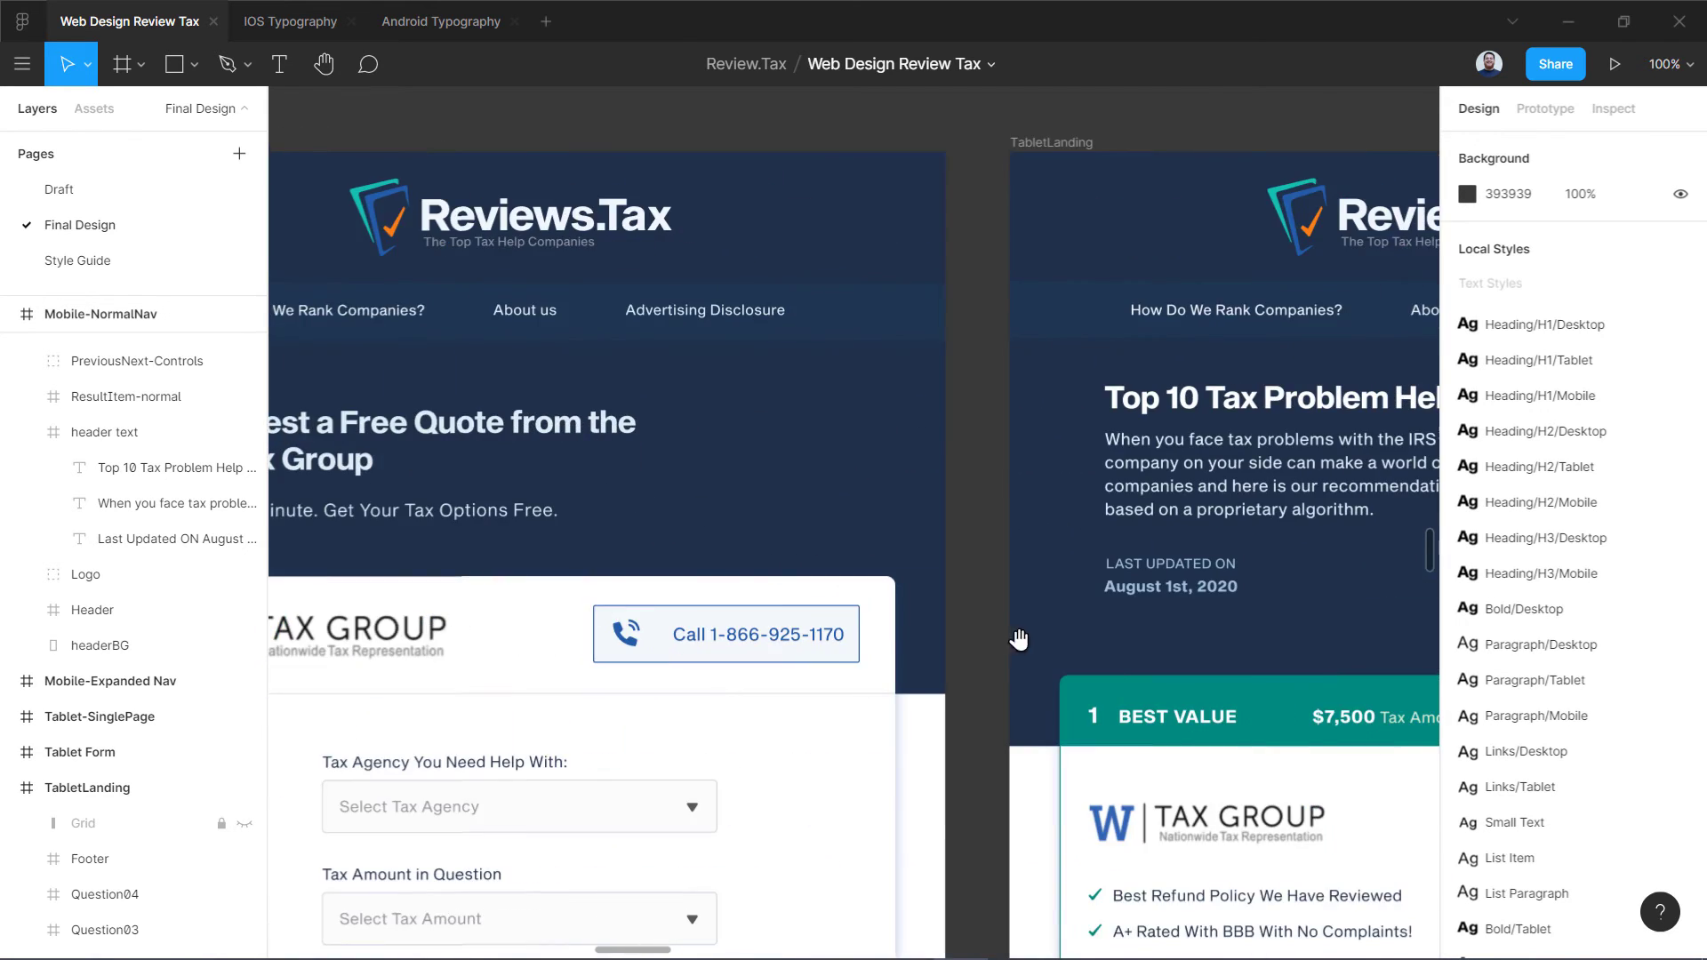
{"action": "scroll", "coordinate": [829, 596], "scroll_direction": "right", "scroll_amount": 20}
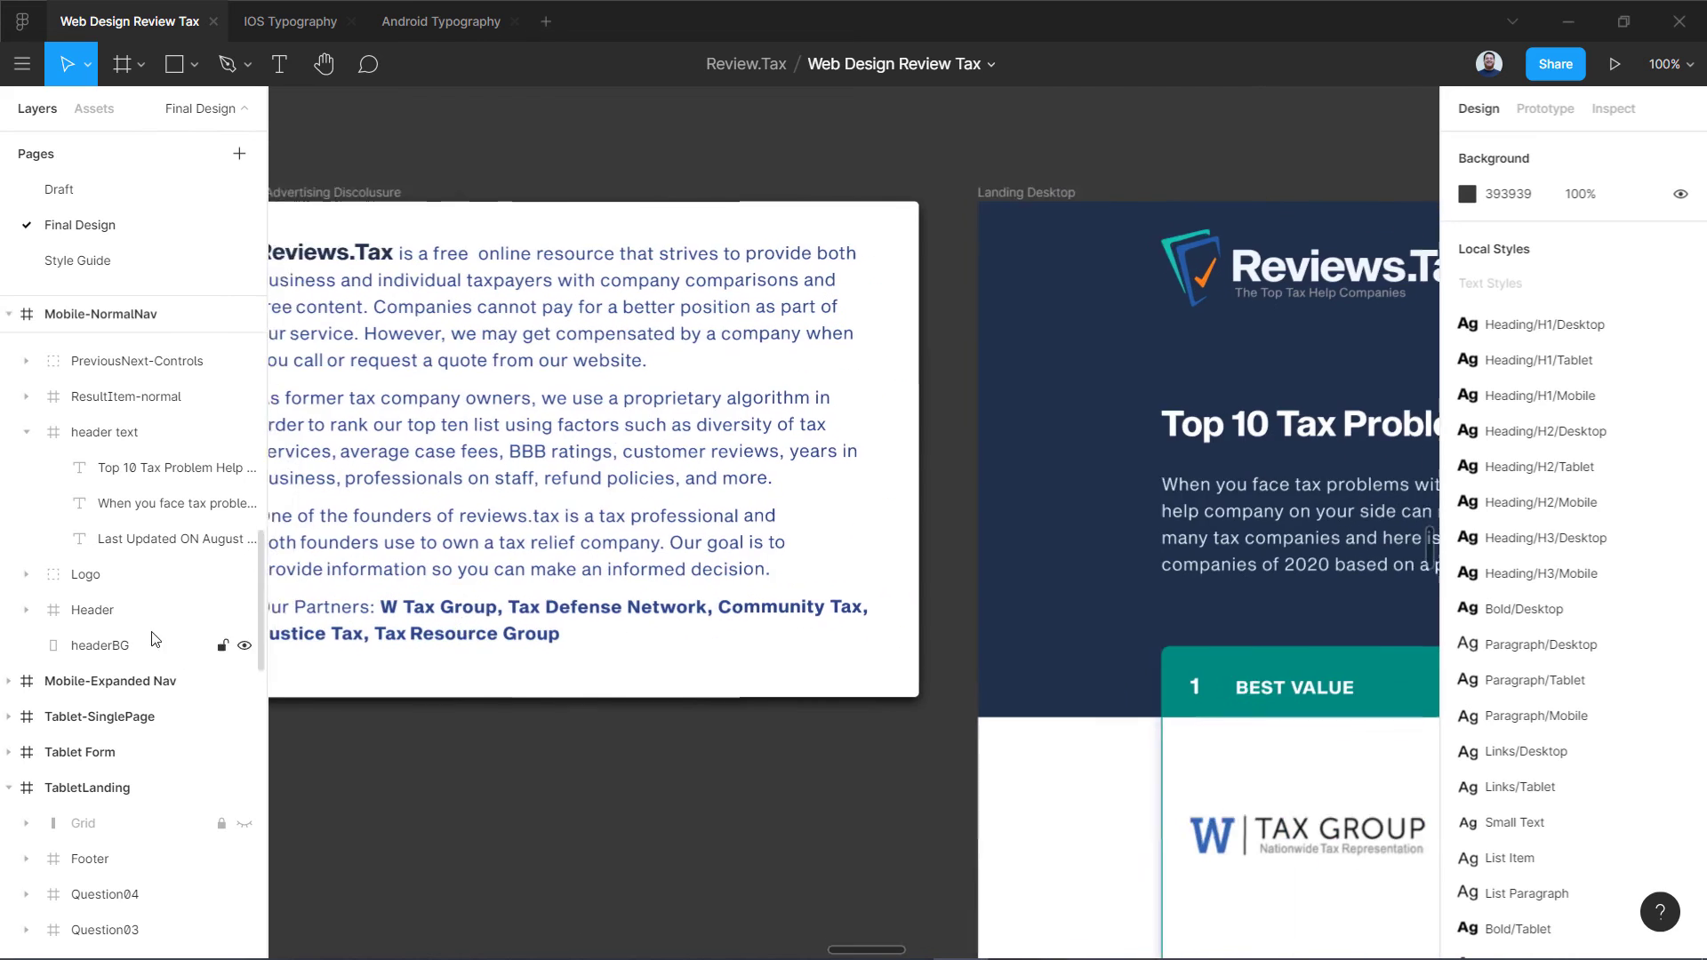
{"action": "scroll", "coordinate": [737, 601], "scroll_direction": "left", "scroll_amount": 3}
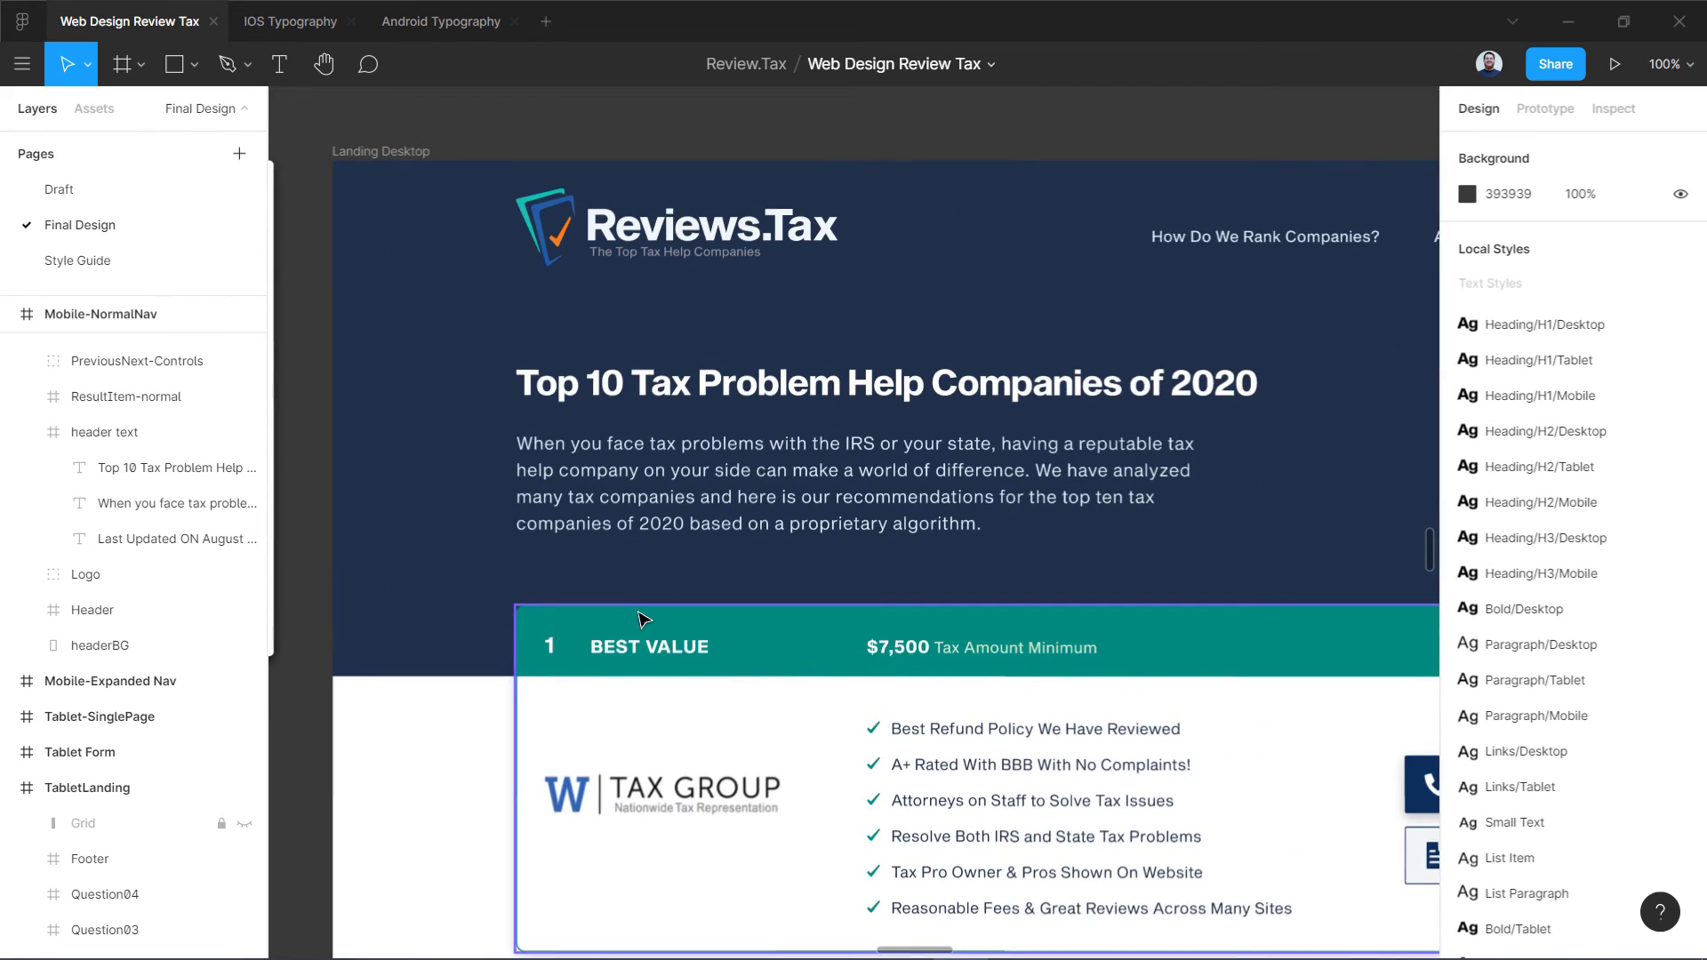
{"action": "key", "text": "super"}
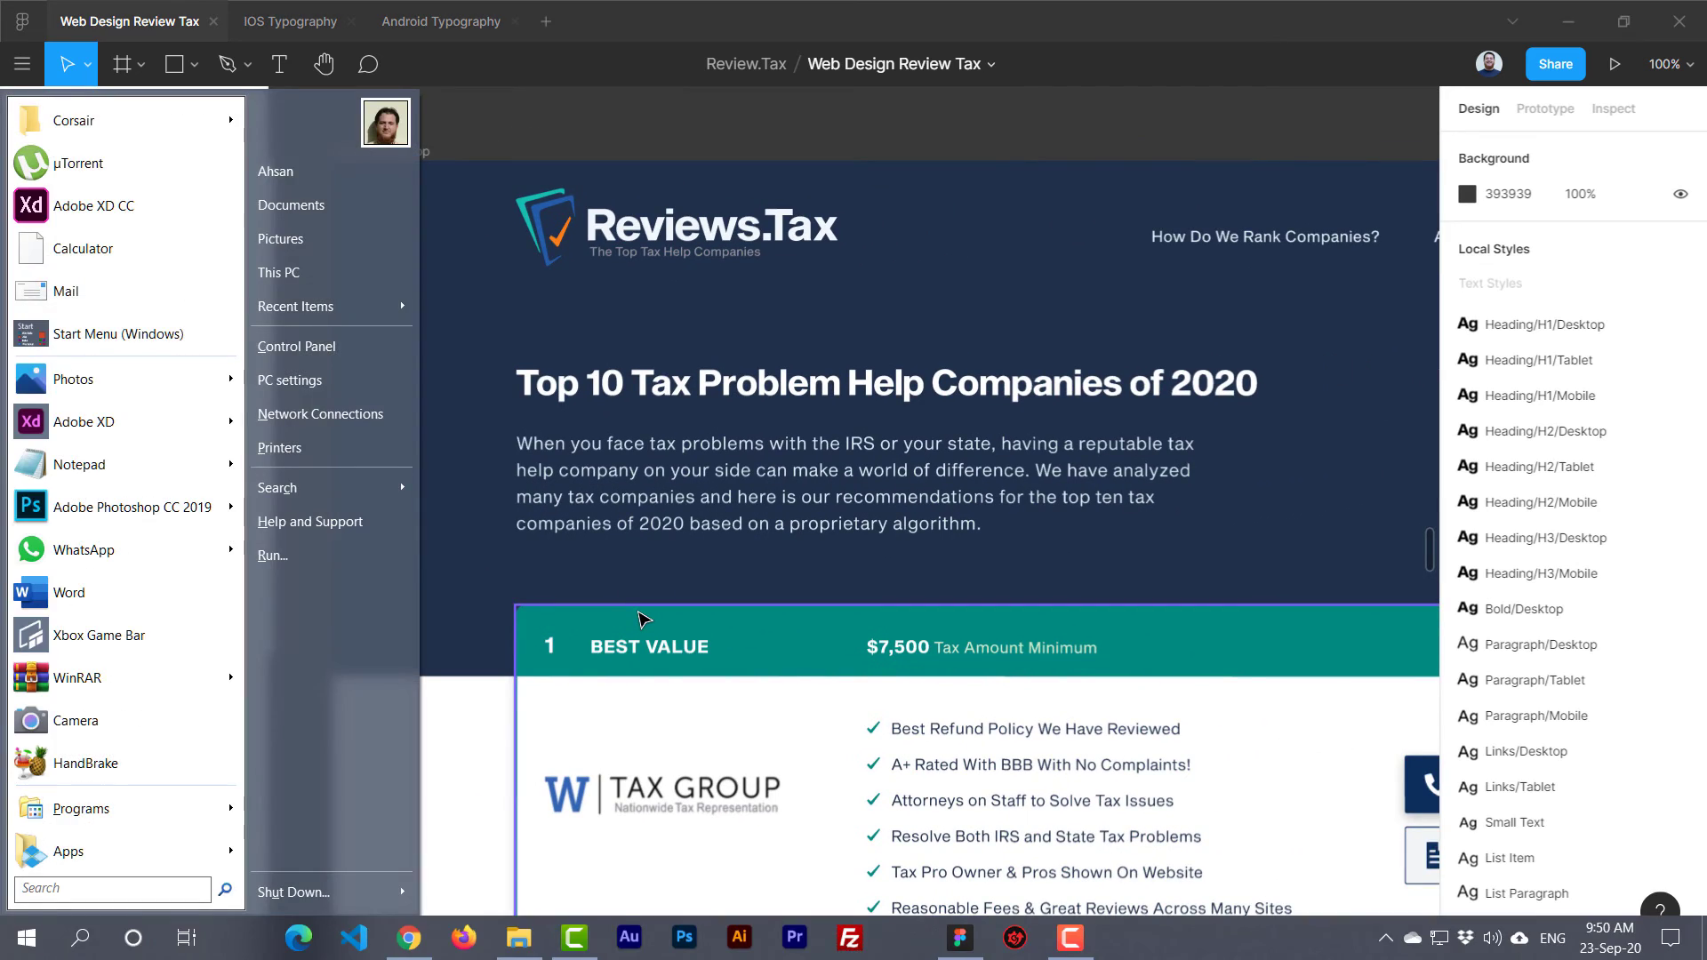
Step: Dismiss the Start menu, hide Figma's panels with Ctrl+\, and recentre the Landing Desktop design
{"action": "key", "text": "Escape"}
{"action": "key", "text": "ctrl+backslash"}
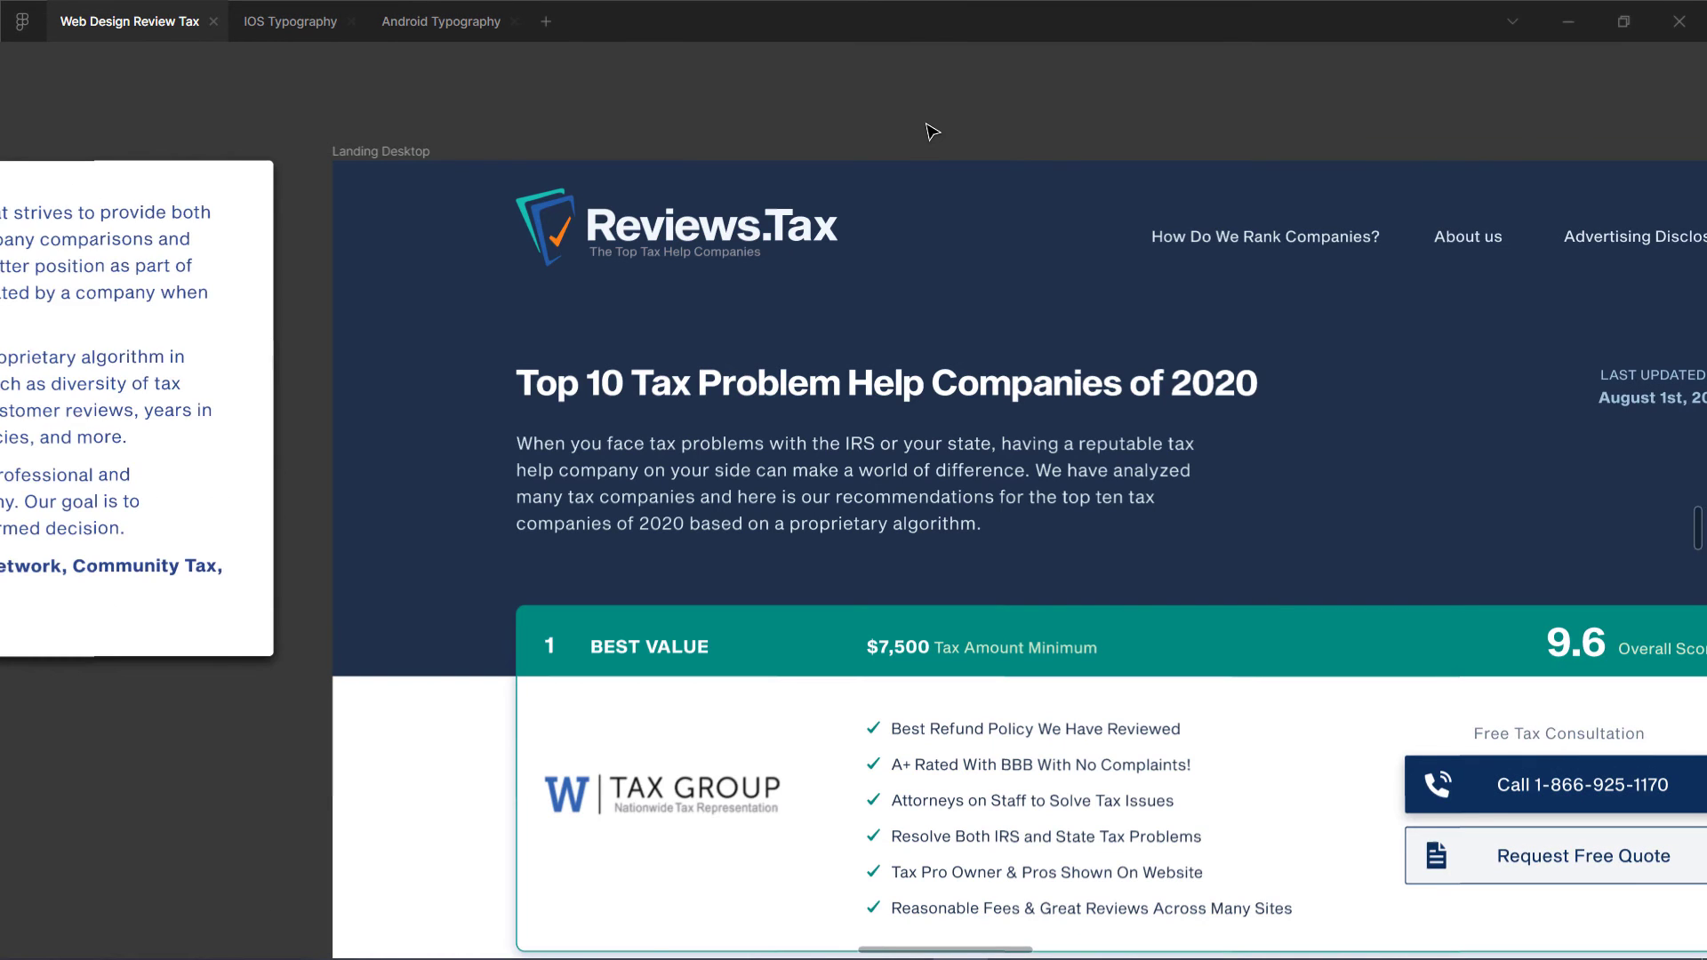
{"action": "scroll", "coordinate": [976, 132], "scroll_direction": "right", "scroll_amount": 5}
{"action": "scroll", "coordinate": [1014, 237], "scroll_direction": "down", "scroll_amount": 2}
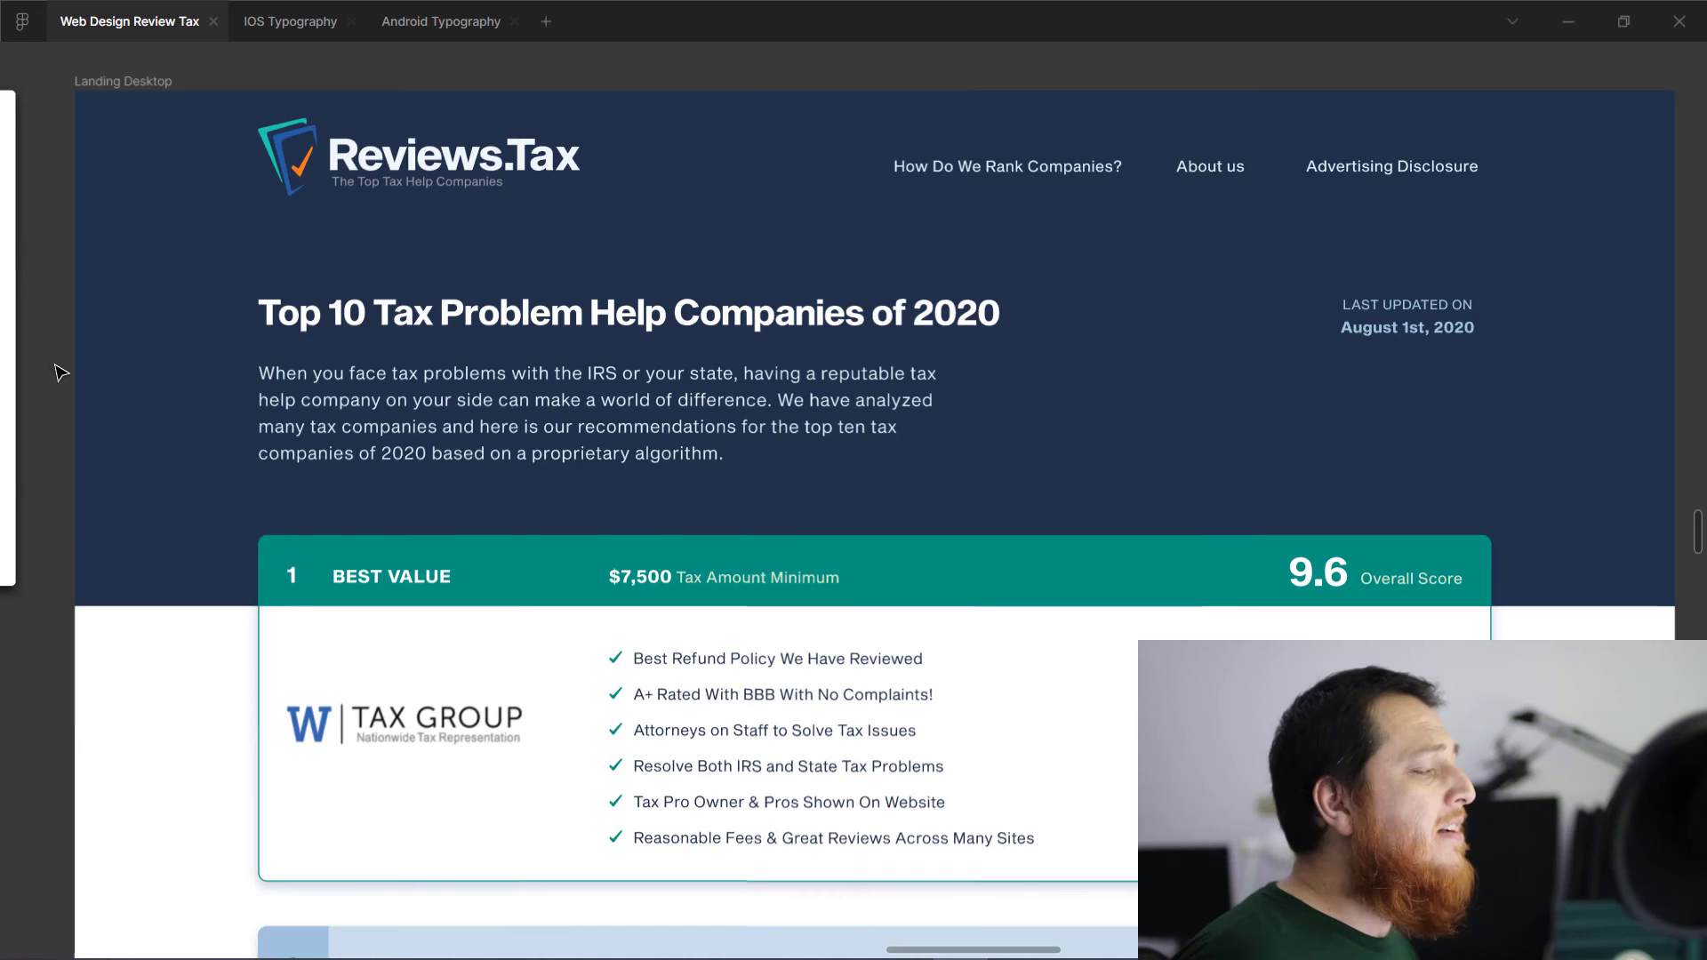
Step: Pan past the advertising disclosure overlay frame over to the TabletLanding frame
{"action": "left_click_drag", "start_coordinate": [54, 369], "coordinate": [1013, 402]}
{"action": "scroll", "coordinate": [1014, 403], "scroll_direction": "left", "scroll_amount": 10}
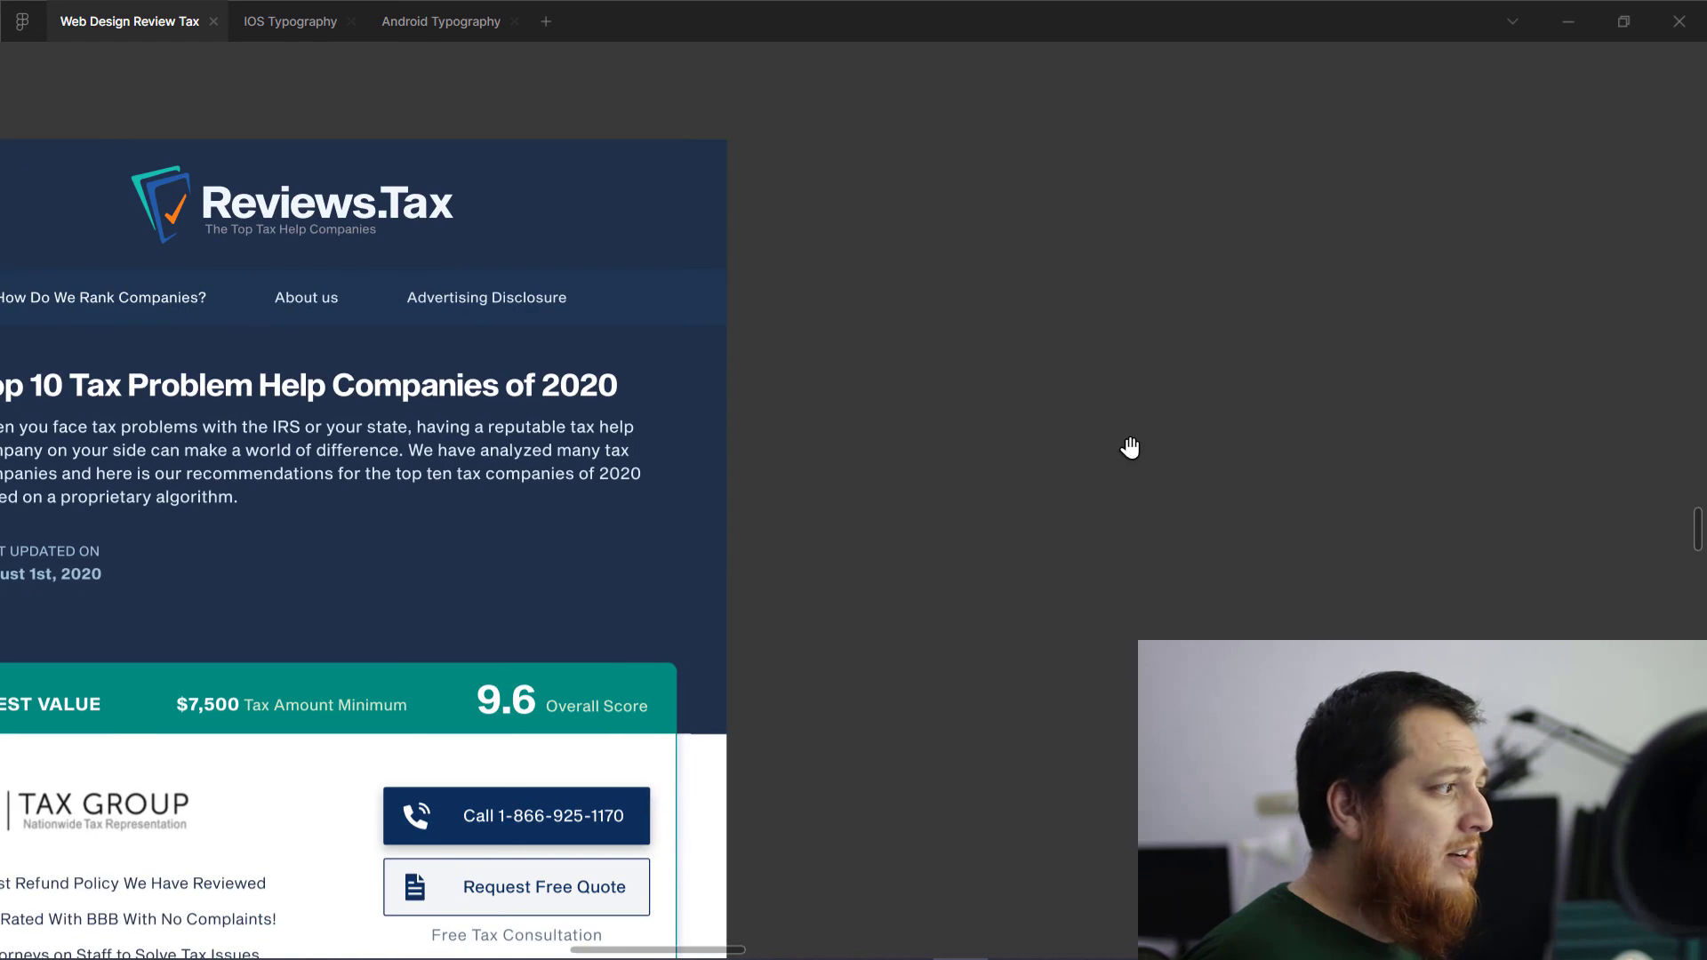